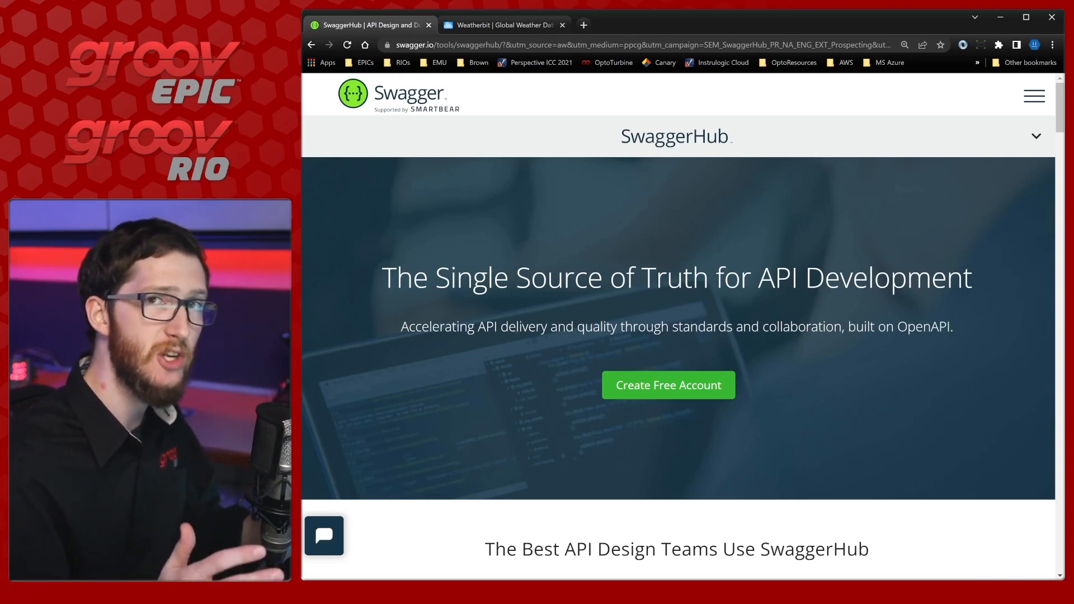
Switch to the Weatherbit website and open its weather API documentation from the site's resources.
key(alt+Tab)
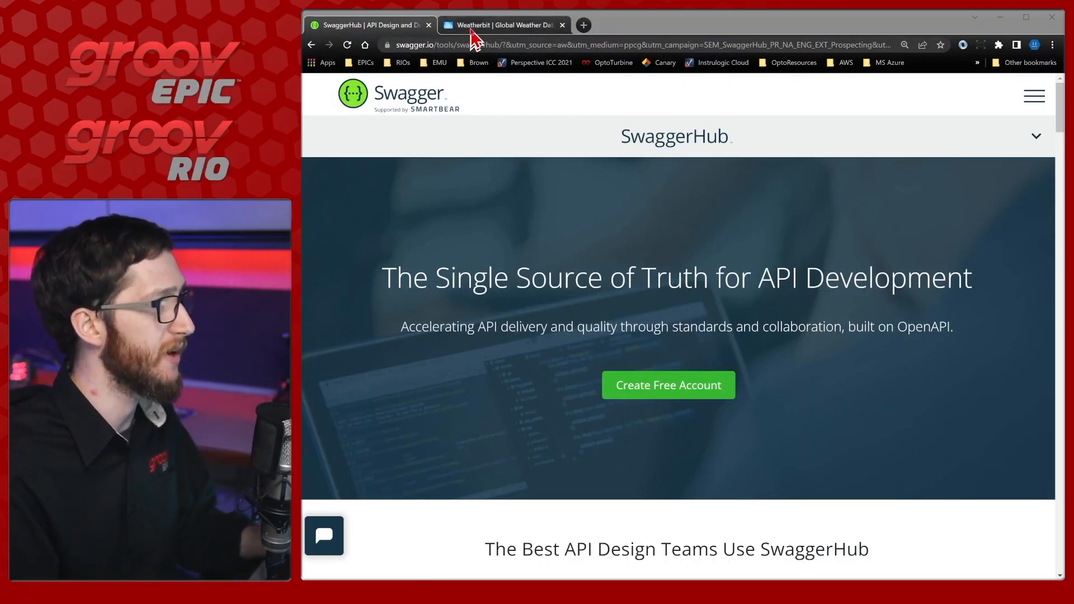
click(472, 25)
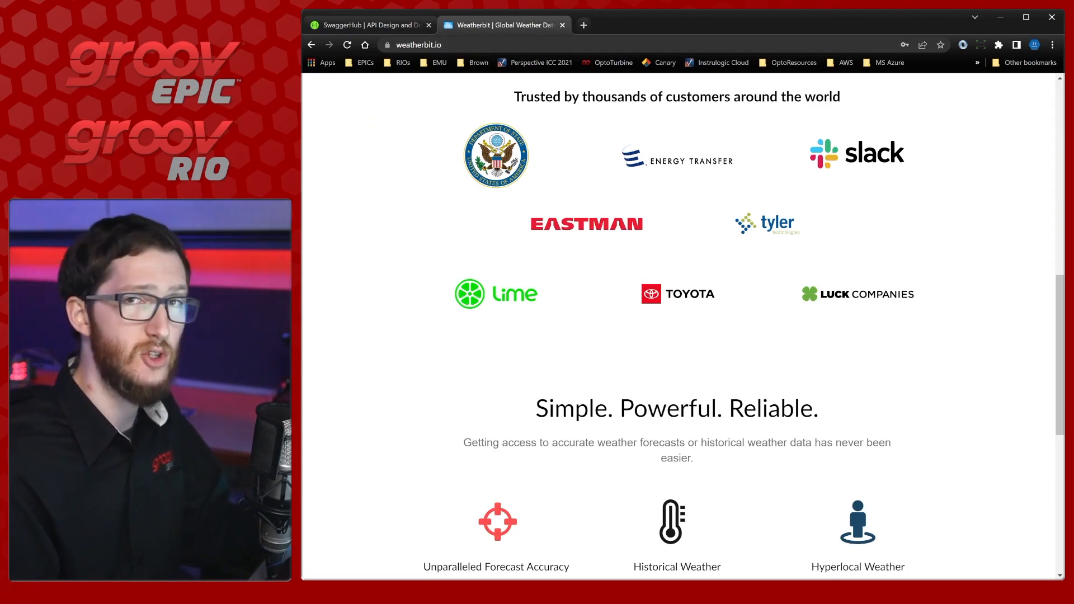
scroll(510, 292, up, 10)
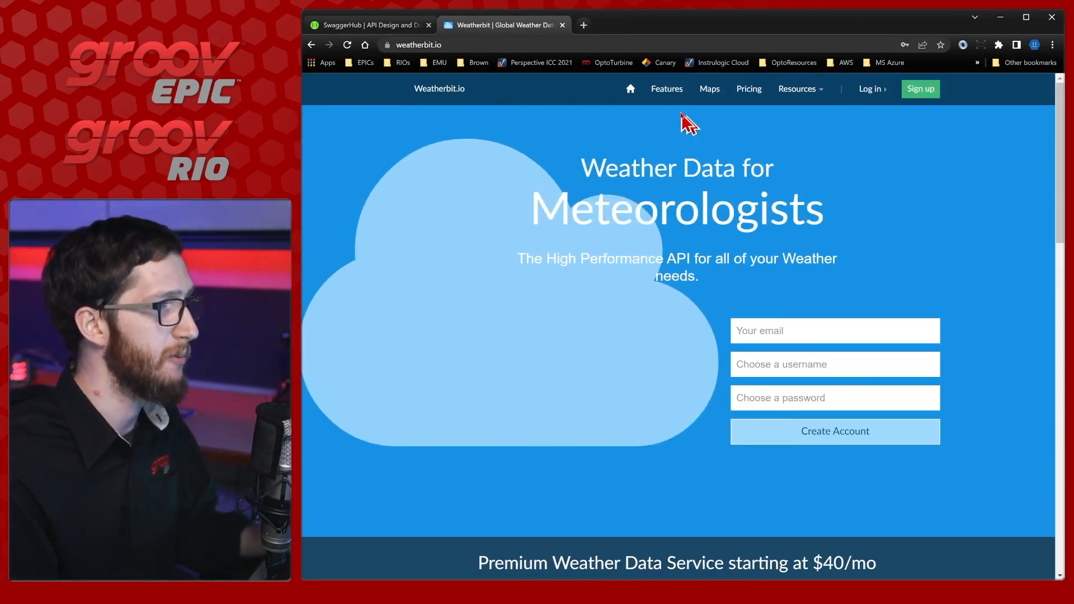
click(799, 91)
click(693, 134)
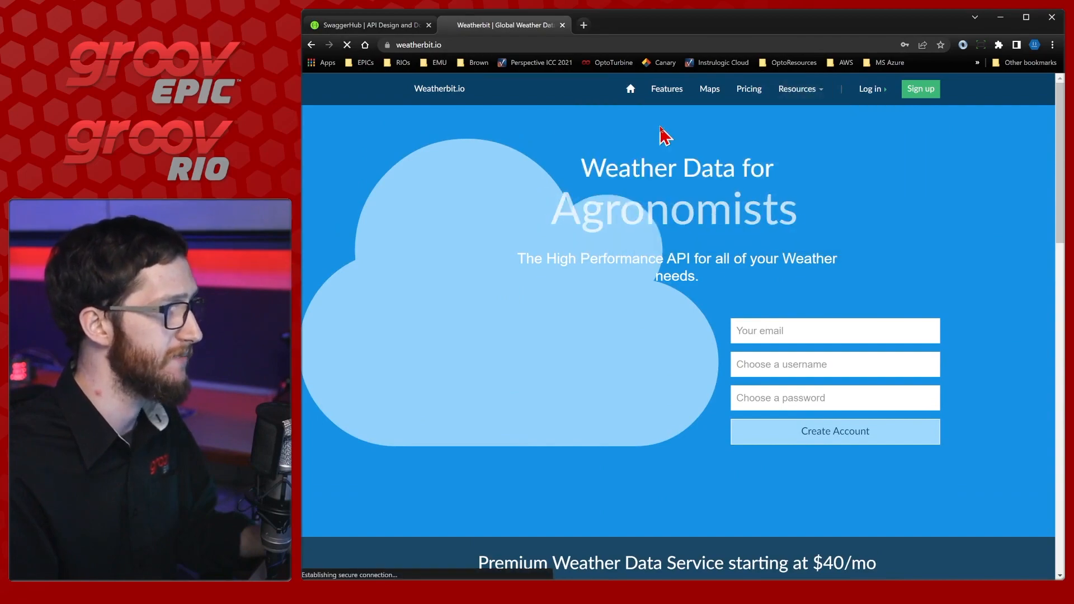
Open the Swagger UI of the Current Weather API and expand the request that returns an observation by lat/lon.
scroll(376, 257, down, 6)
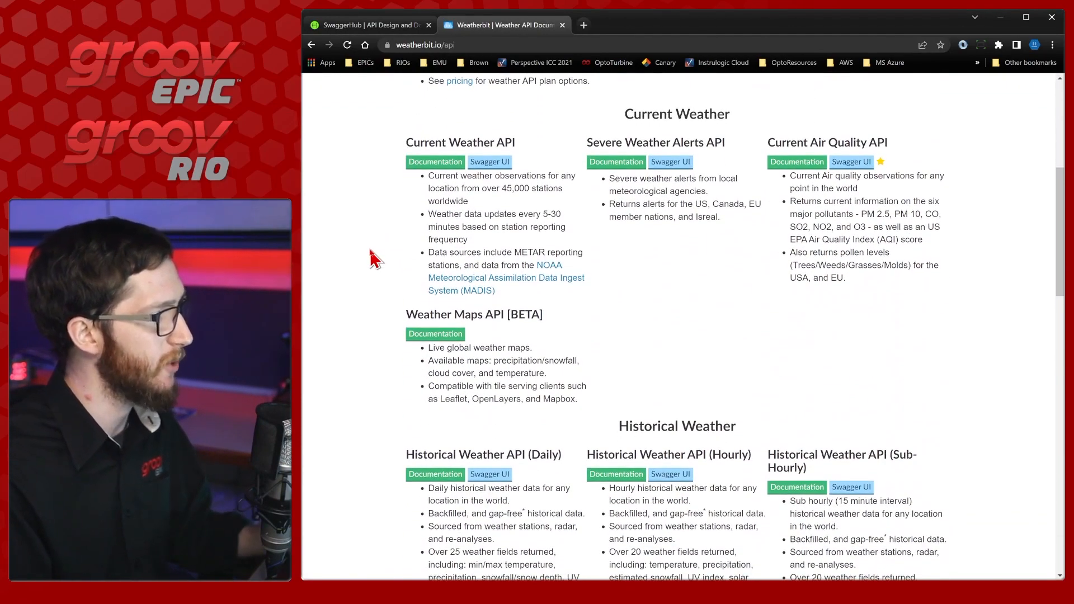
click(505, 164)
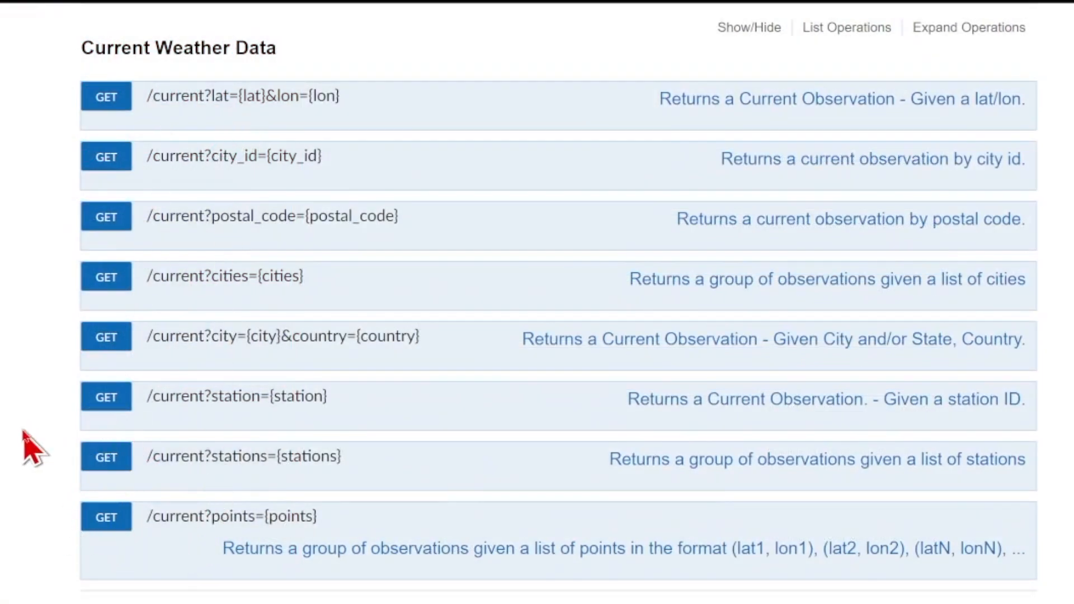
click(314, 98)
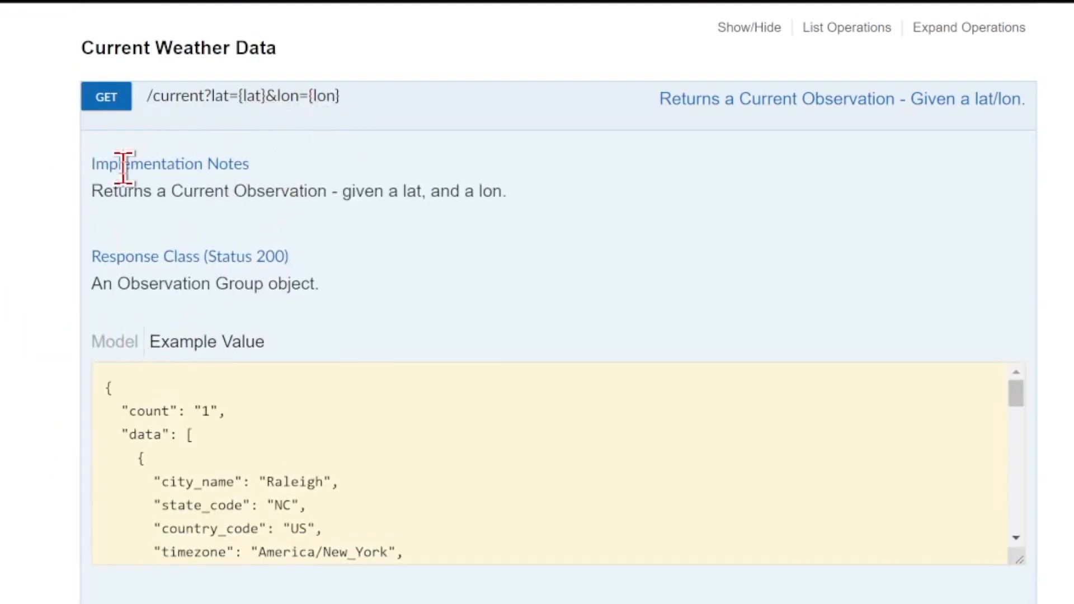
Set the request's lat parameter to 33.4936 and its lon parameter to -117.1484.
scroll(5, 275, down, 5)
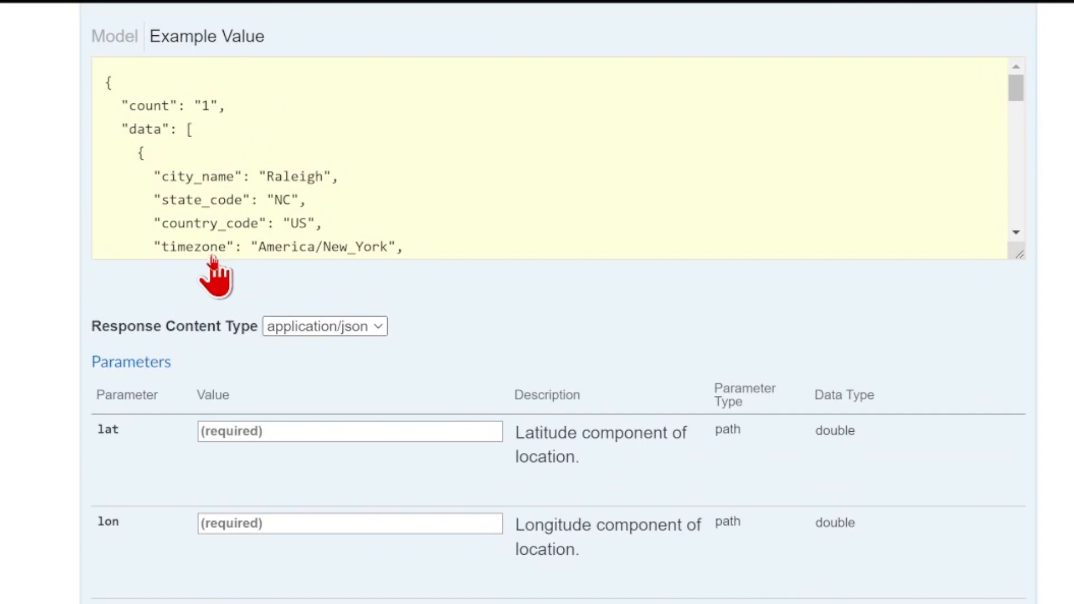
scroll(5, 392, down, 3)
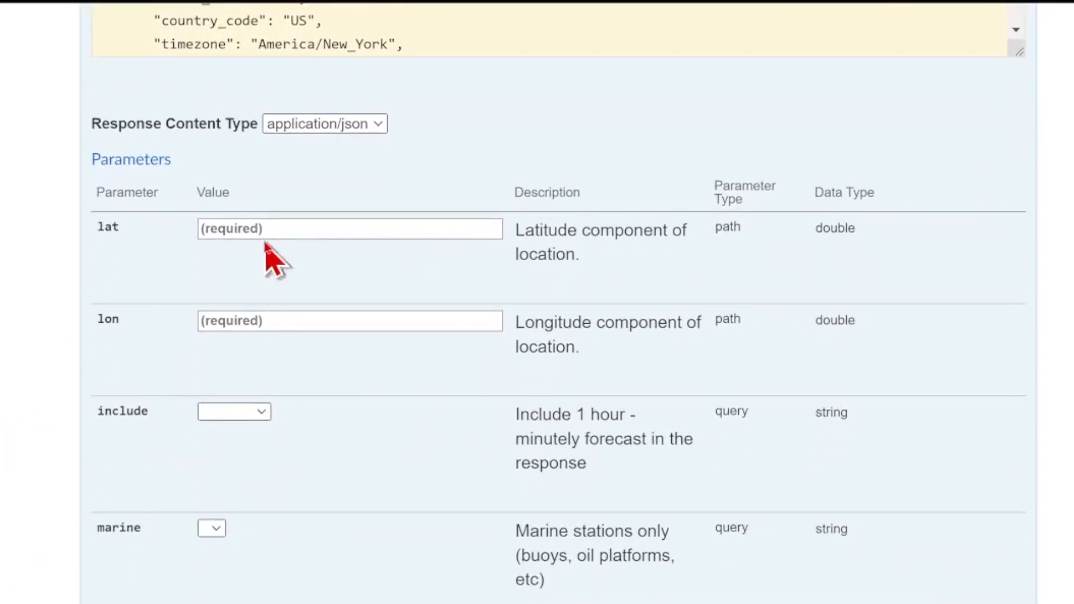
click(267, 231)
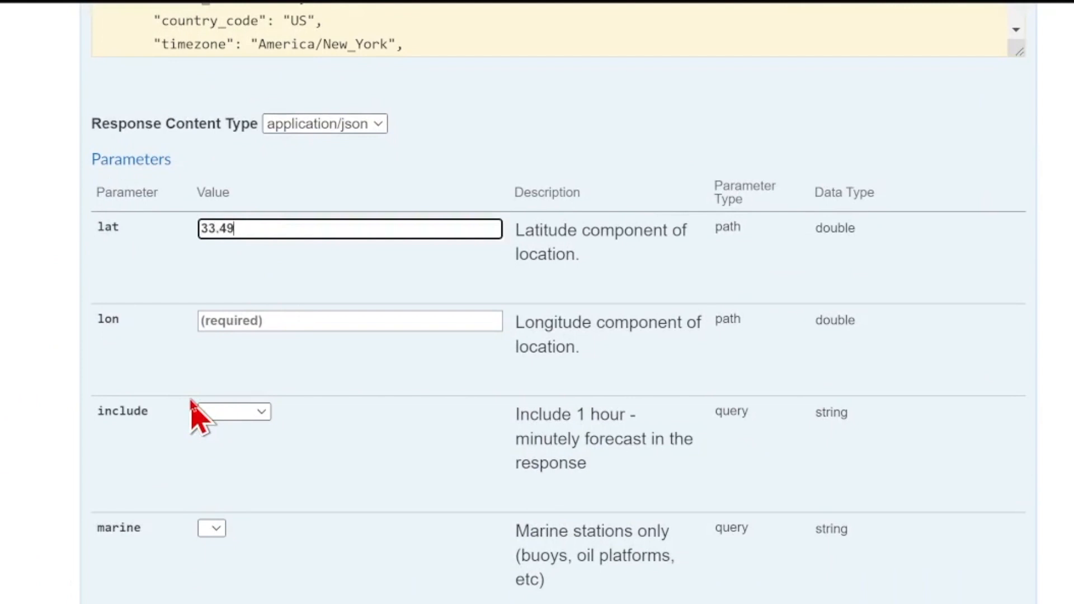
key(Tab)
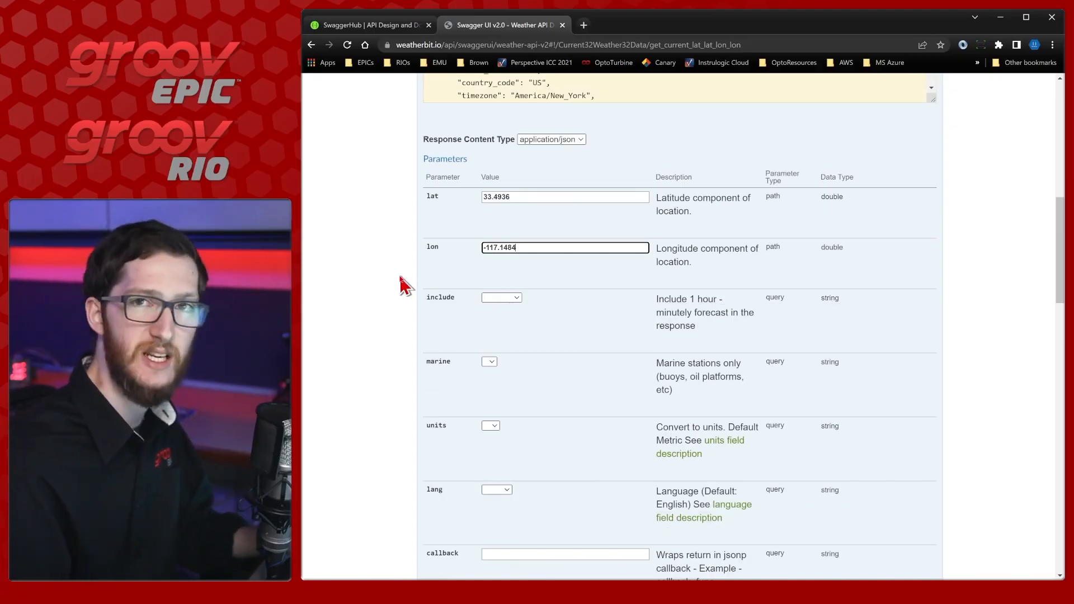
Set the units parameter of the lat/lon request to I.
scroll(401, 284, down, 3)
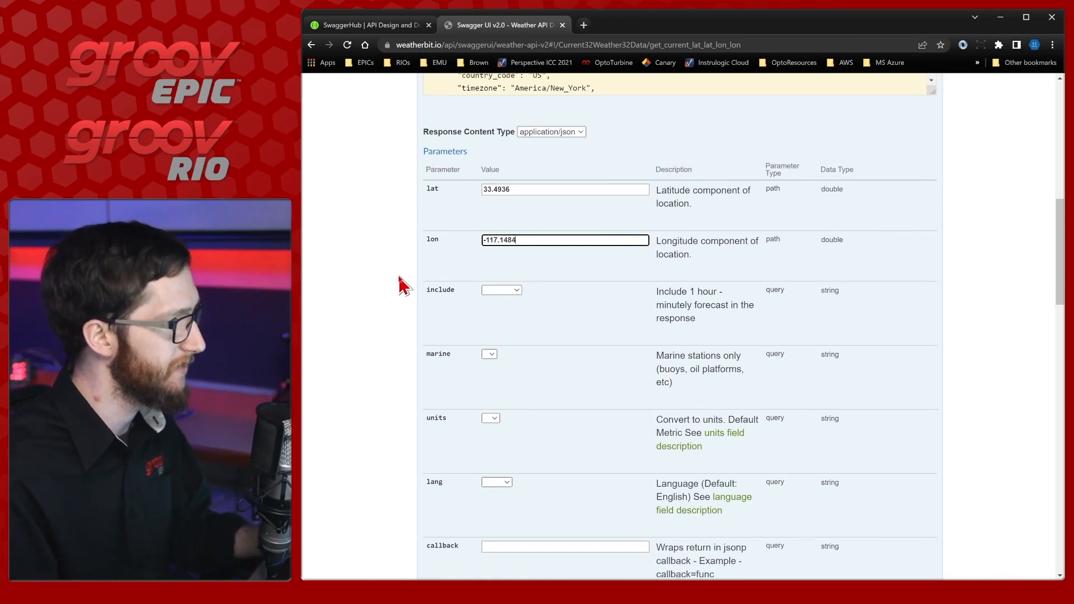
click(491, 260)
click(490, 260)
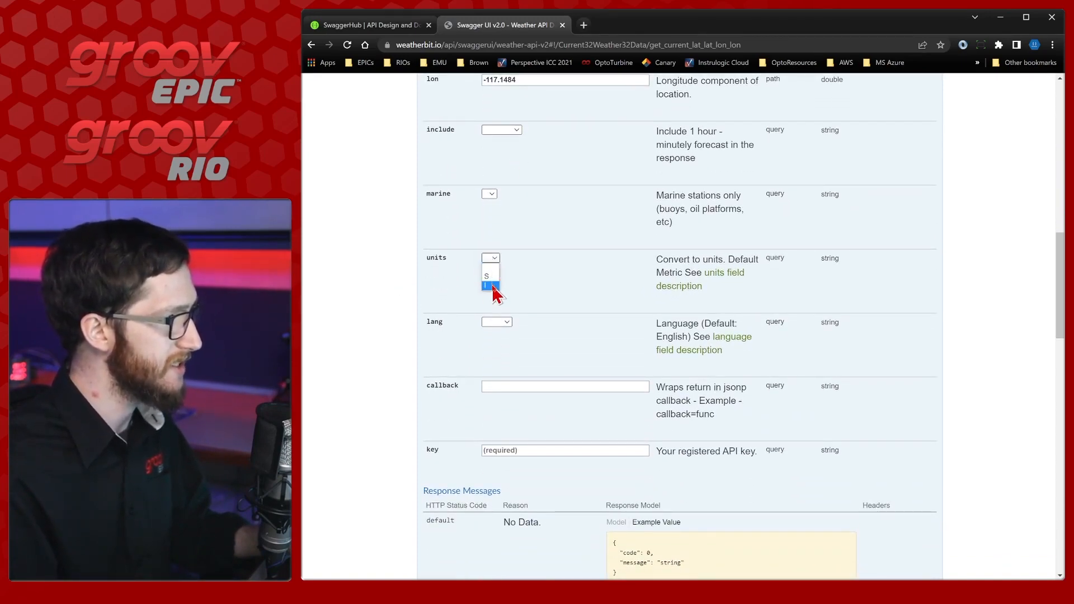
click(493, 285)
Paste the registered API key into the required key parameter of the lat/lon request.
scroll(386, 302, down, 3)
click(526, 283)
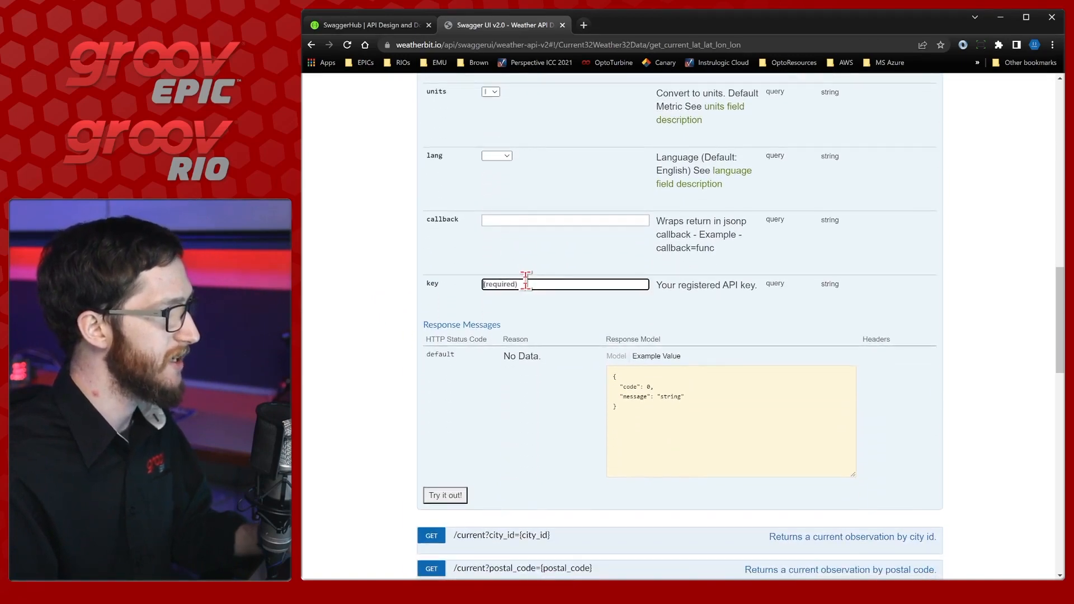
key(alt+Tab)
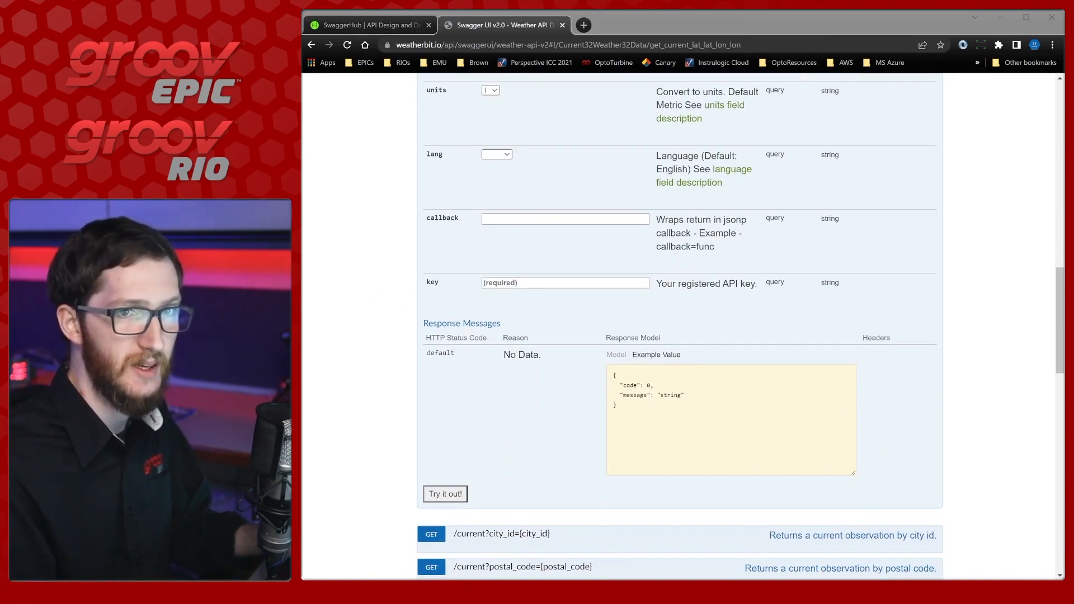
click(516, 282)
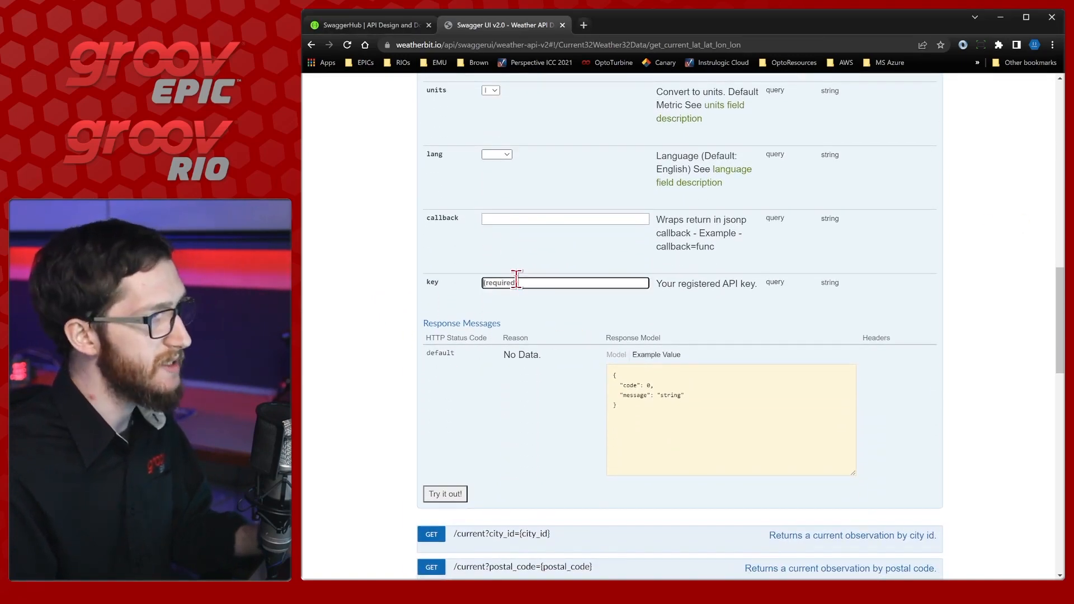
click(351, 290)
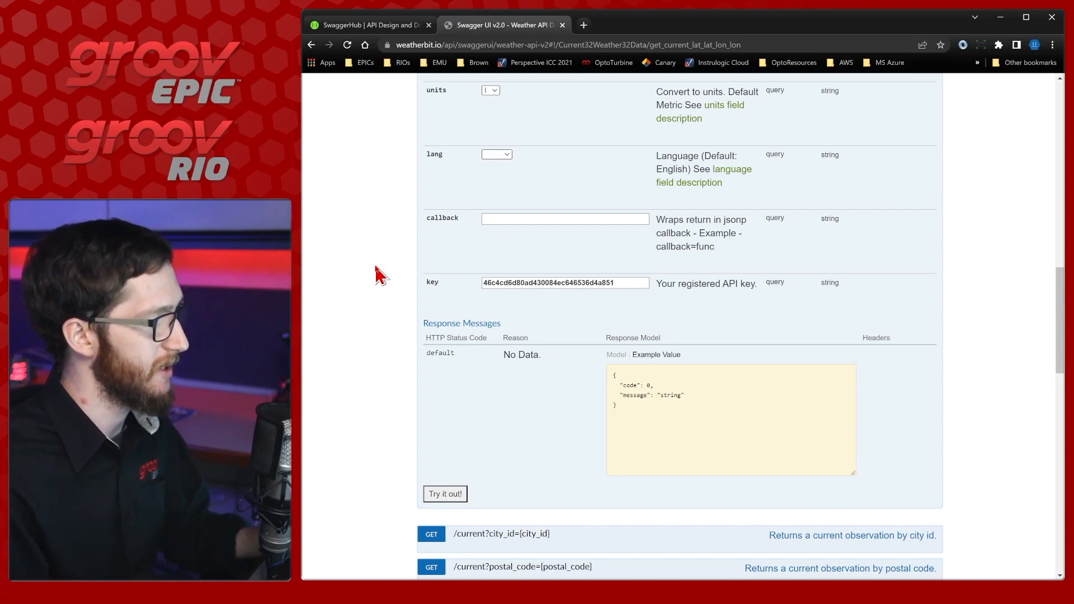
Send the lat/lon request with Try it out and view its request URL and response body.
scroll(379, 297, down, 2)
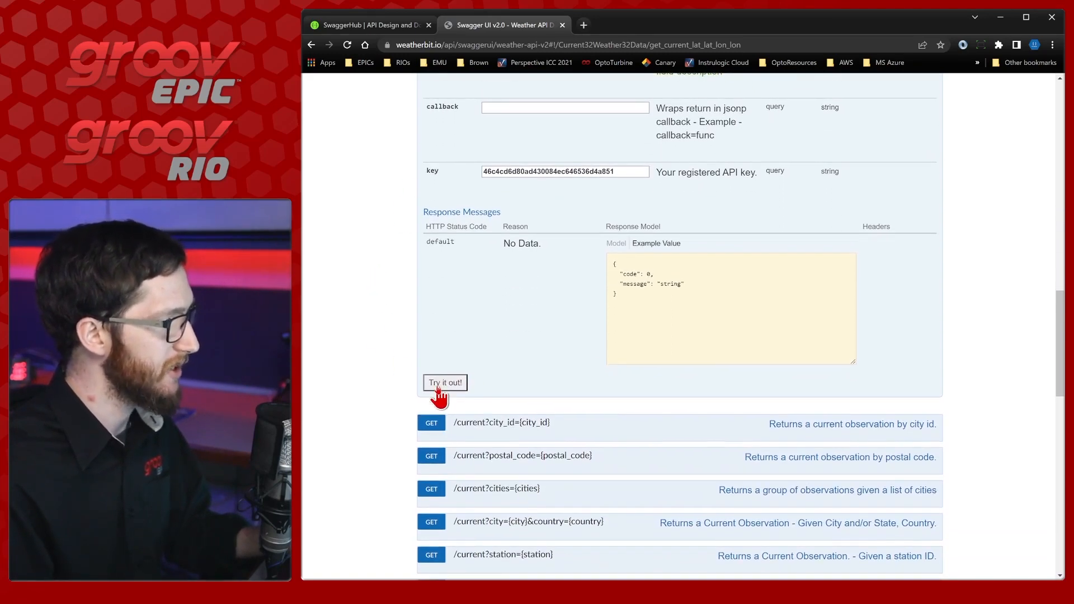
click(439, 385)
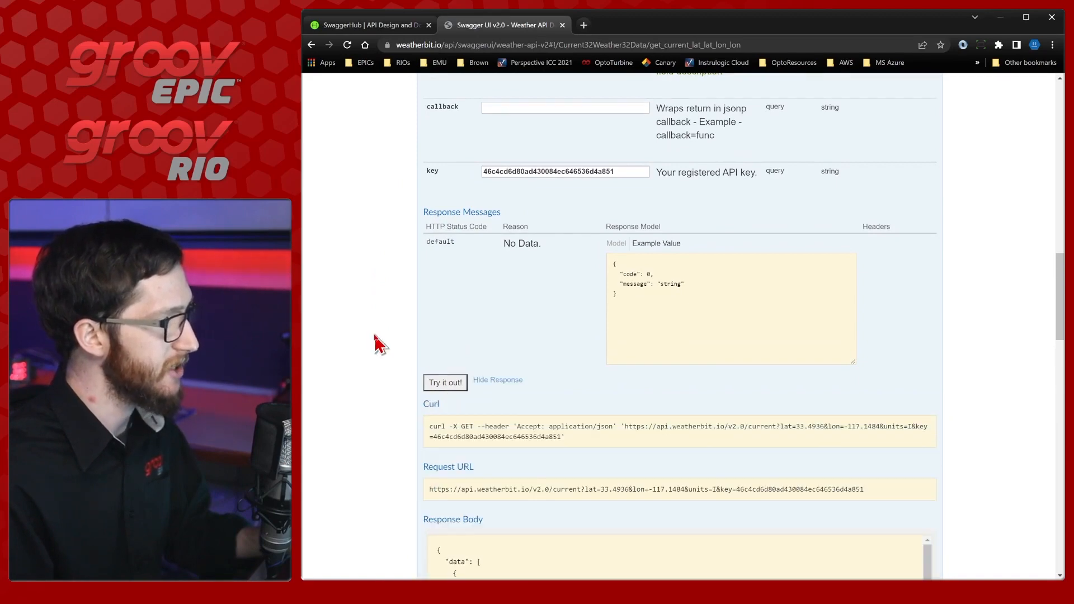
scroll(374, 340, down, 2)
scroll(374, 341, down, 1)
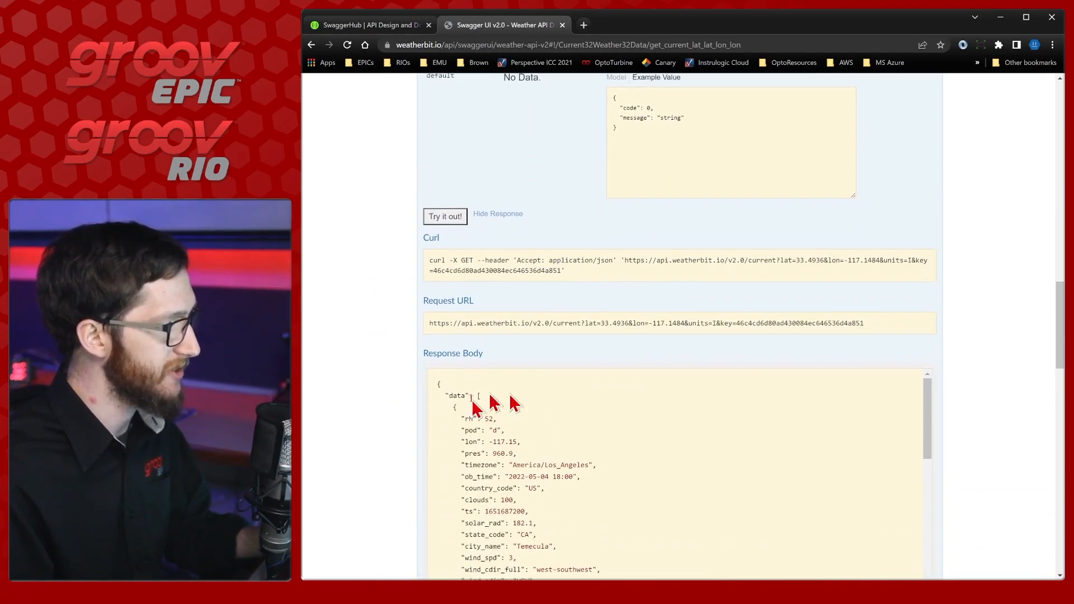
scroll(383, 429, down, 2)
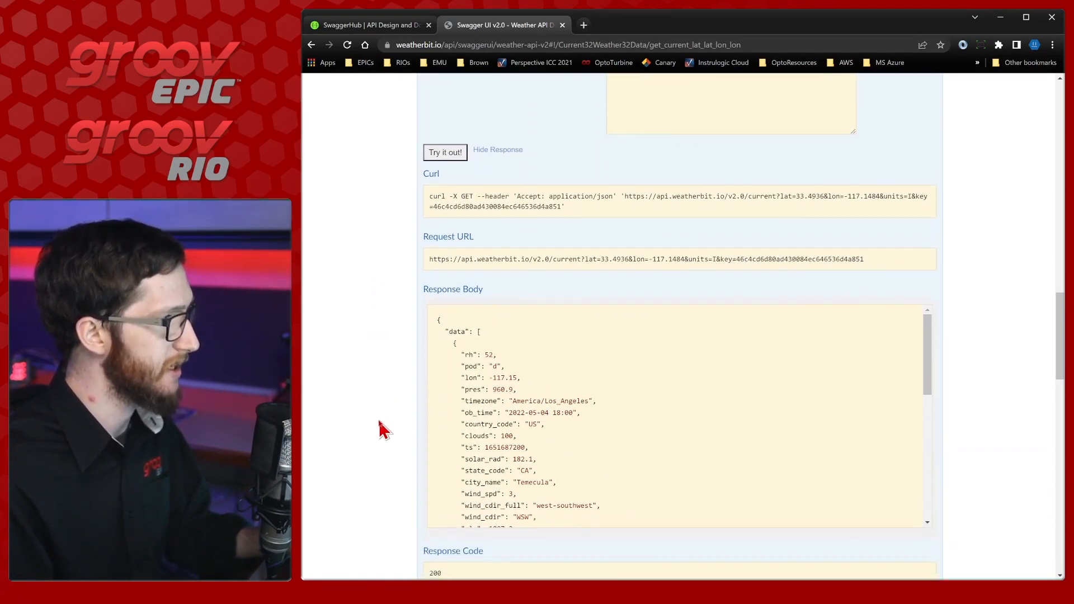
scroll(432, 172, down, 1)
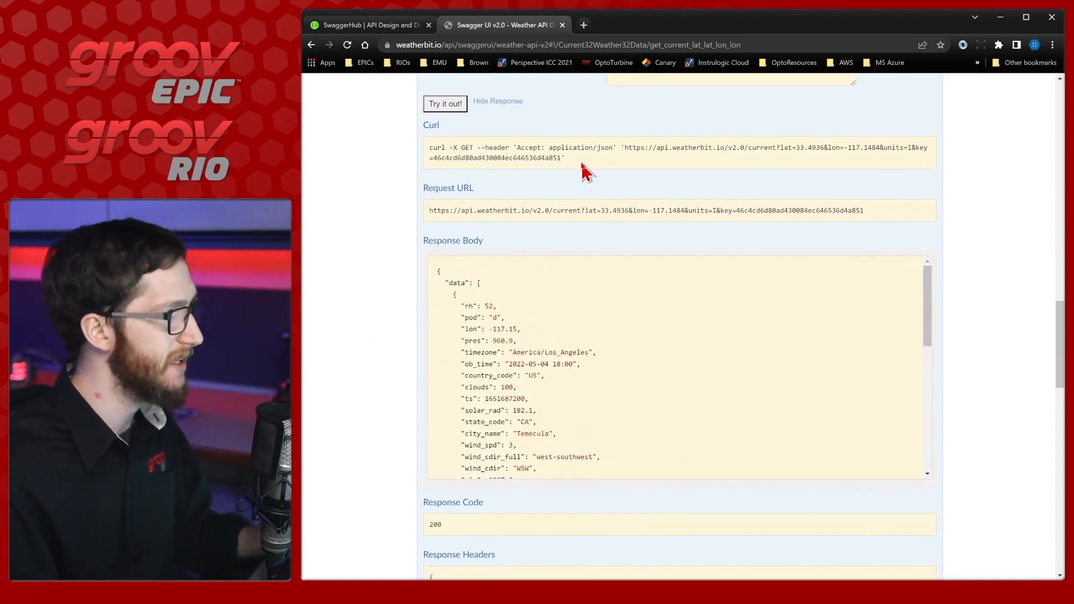
Examine the parameters in the request URL, the city name and temperature in the response body, and the response code and headers.
drag(430, 211, 887, 208)
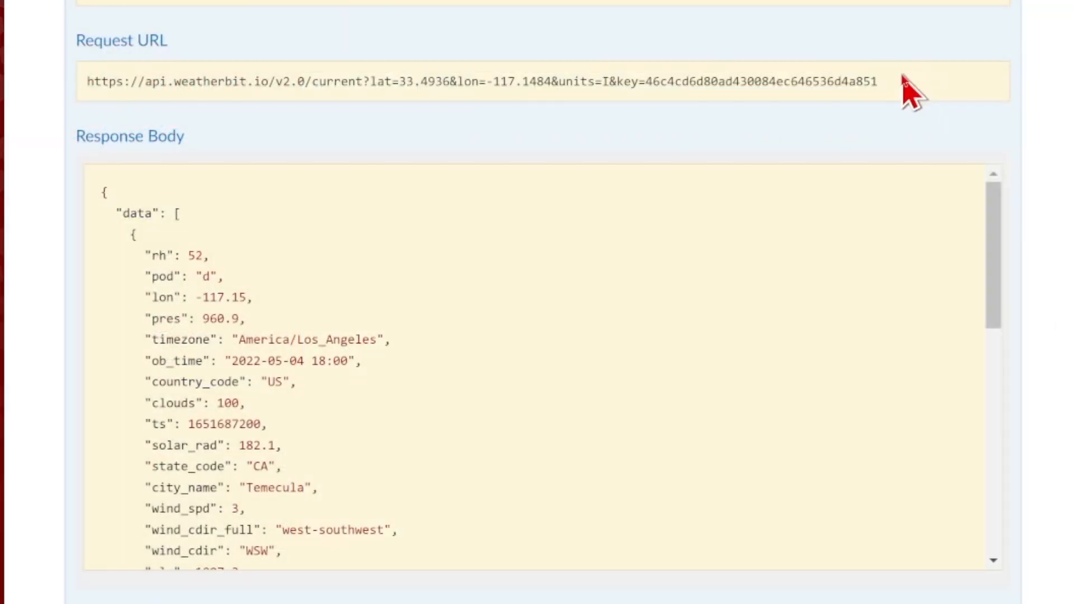
drag(893, 78, 617, 81)
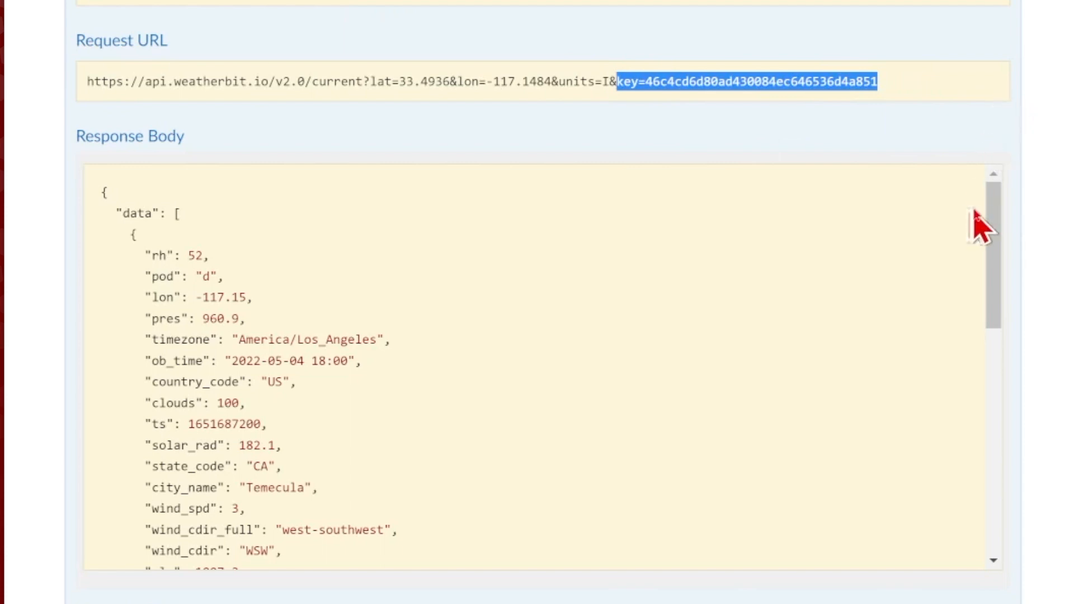
scroll(995, 229, down, 1)
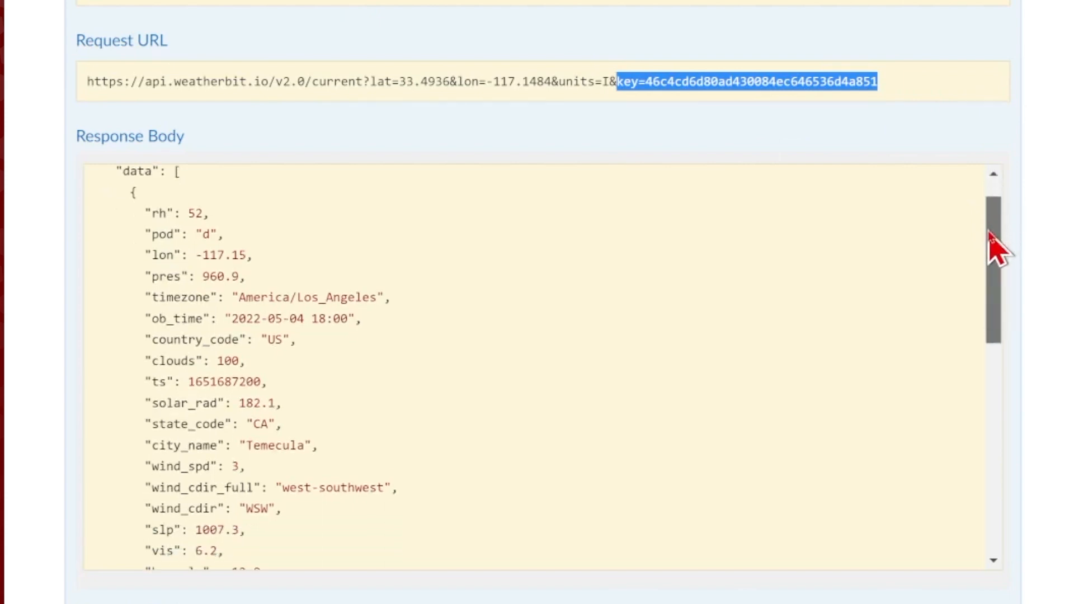
double_click(270, 446)
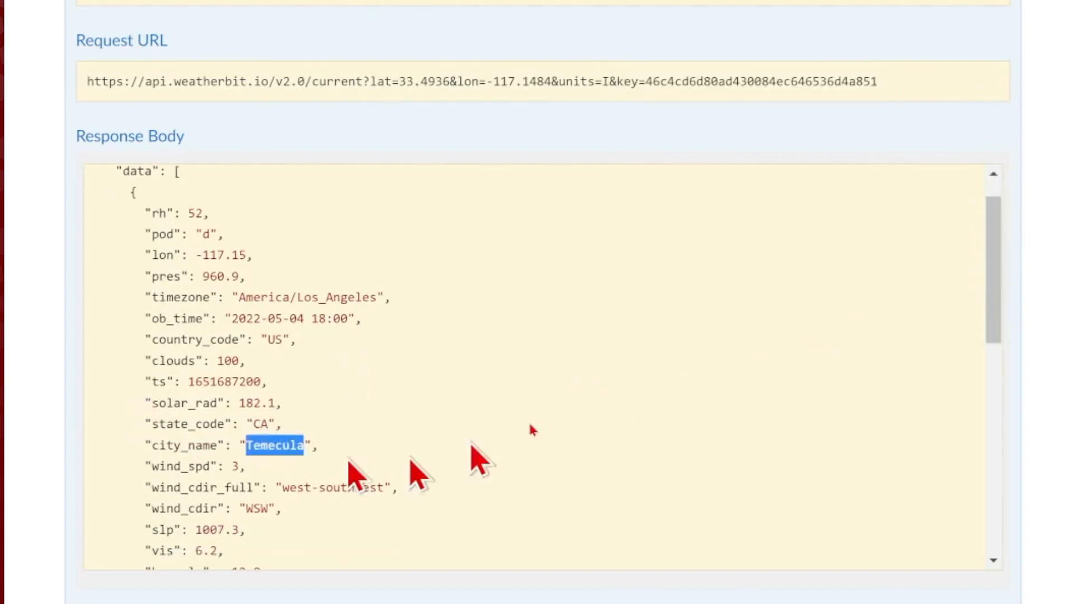
drag(990, 259, 980, 476)
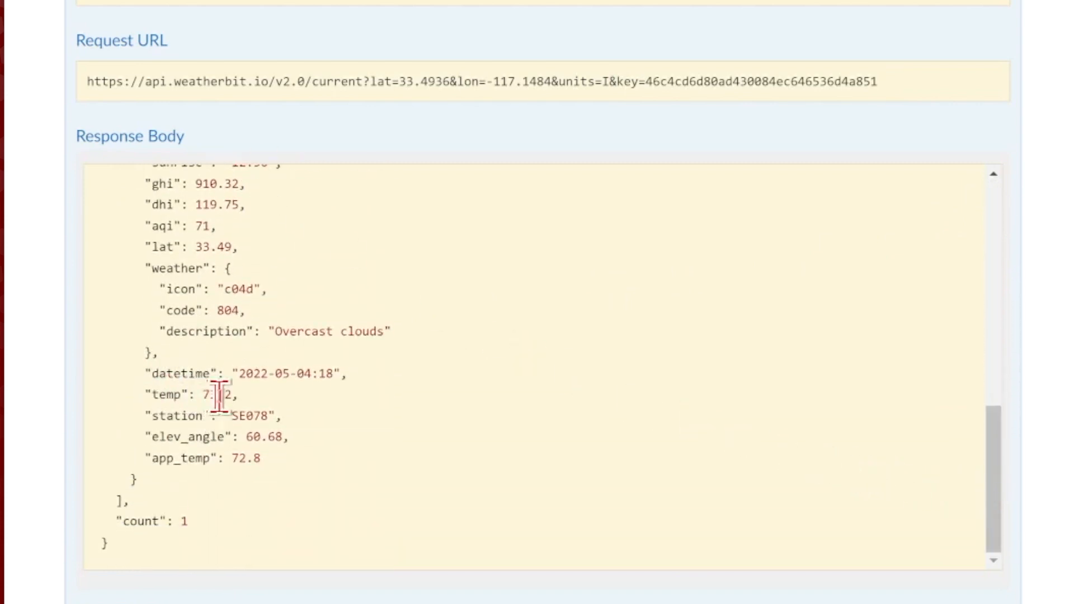
scroll(8, 361, down, 2)
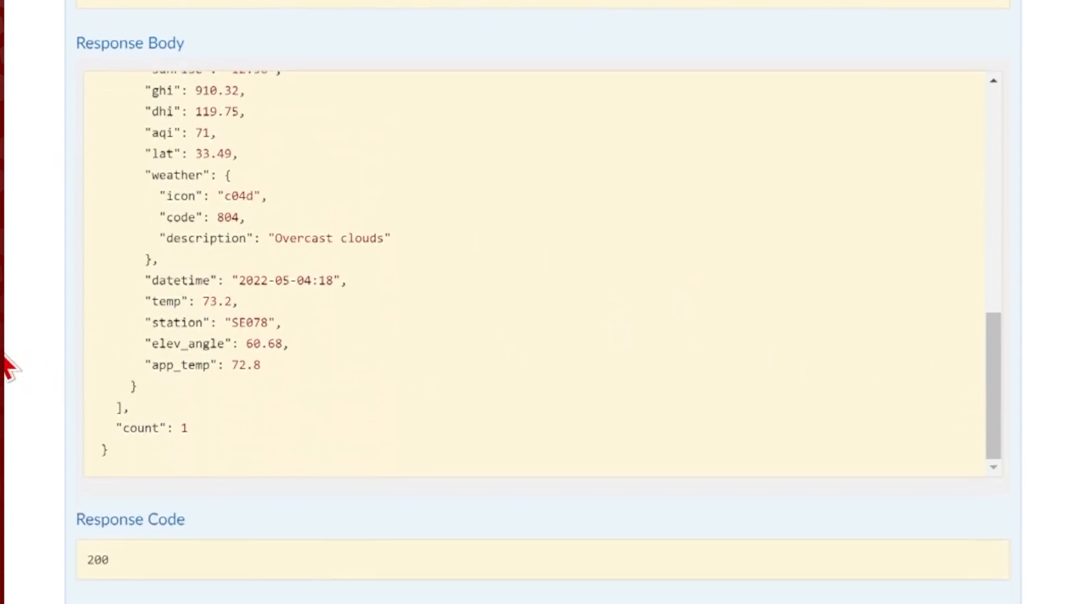
scroll(22, 391, down, 2)
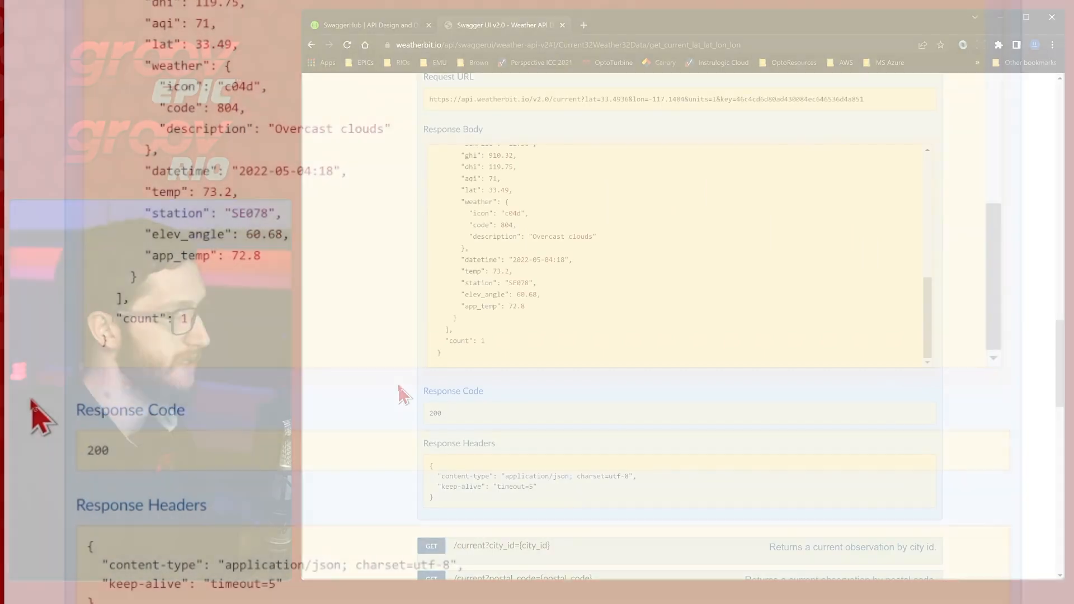
scroll(401, 391, up, 1)
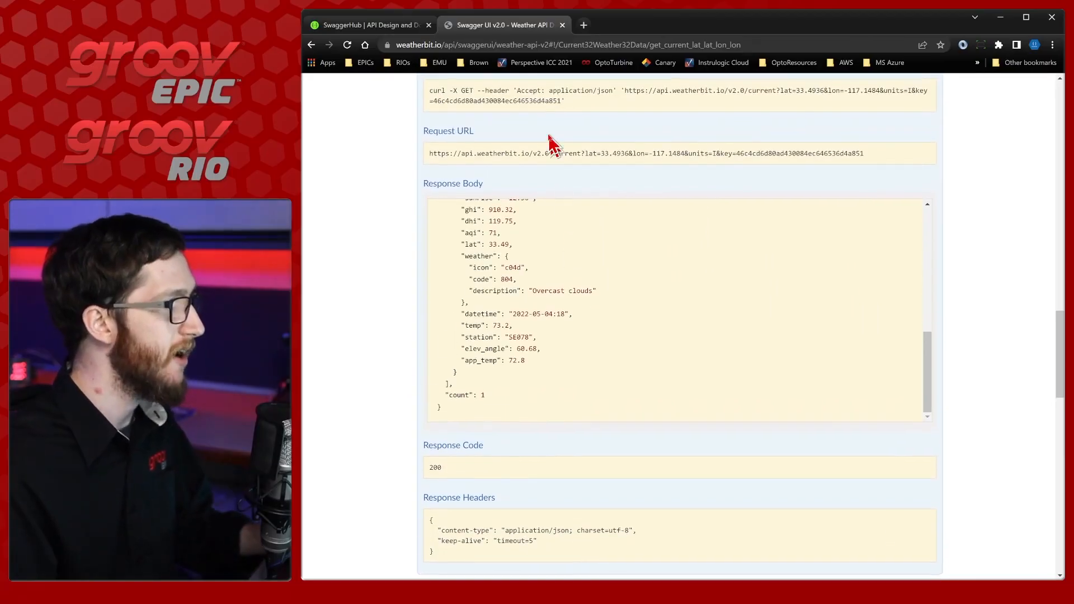
Copy the full request URL, including its API key, and load it in a new browser tab.
drag(533, 155, 544, 154)
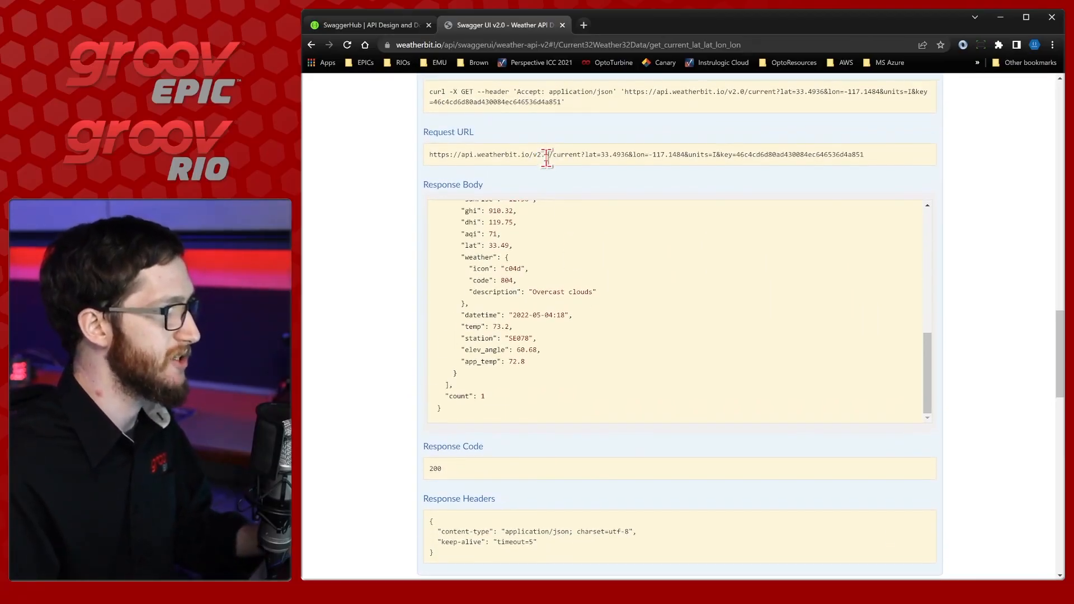
triple_click(546, 156)
key(ctrl+c)
key(ctrl+t)
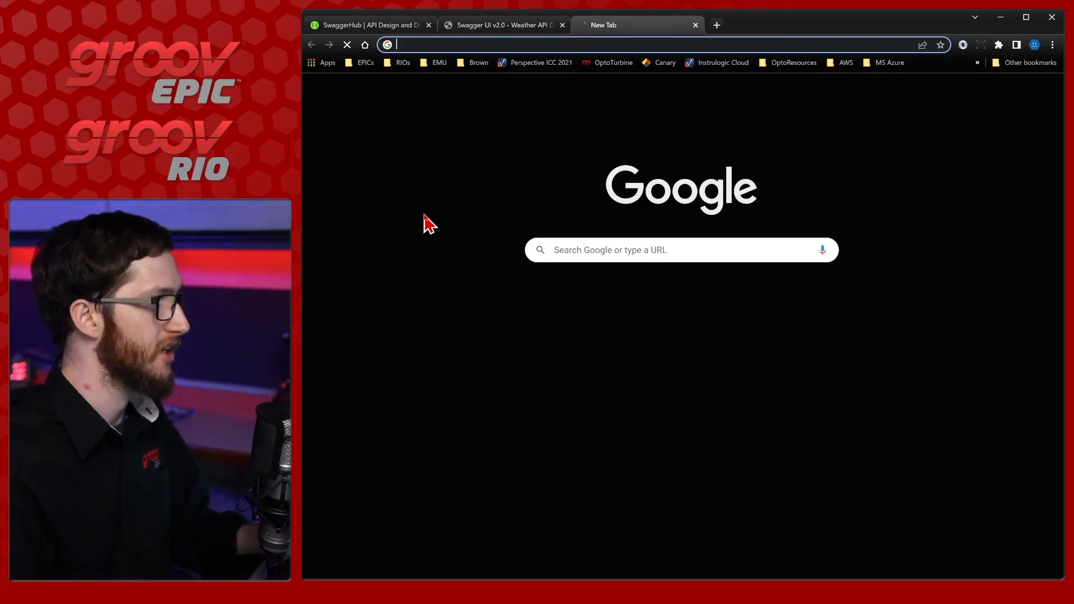
key(ctrl+v)
key(Return)
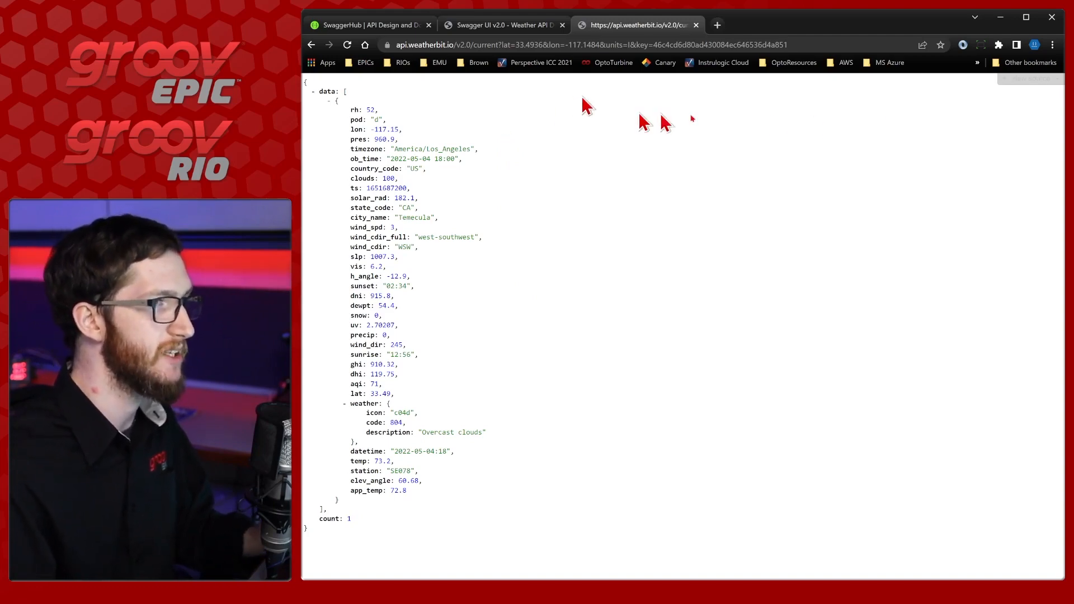
Minimize the weather API browser window and switch to the Node-RED editor of epic-terry.
click(1001, 21)
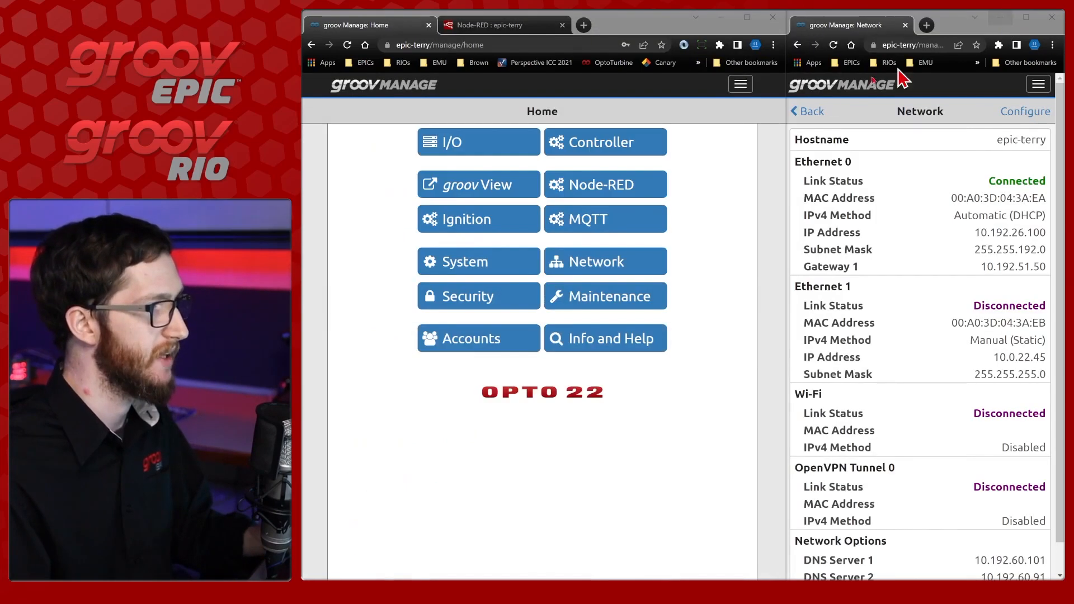
click(525, 26)
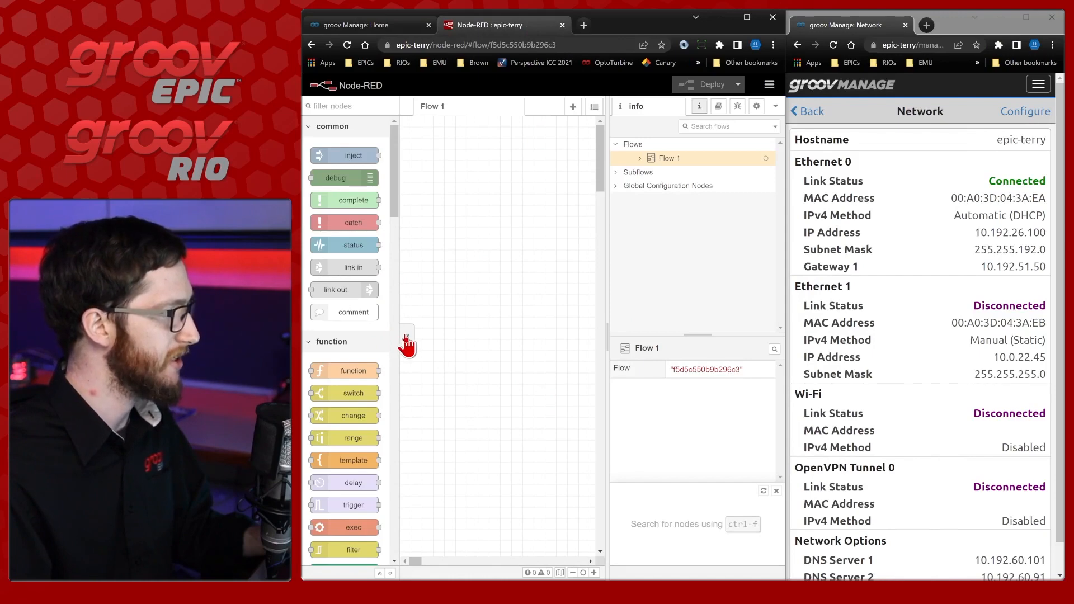
Hide the node palette and add an http request node to the empty Flow 1 canvas.
click(406, 339)
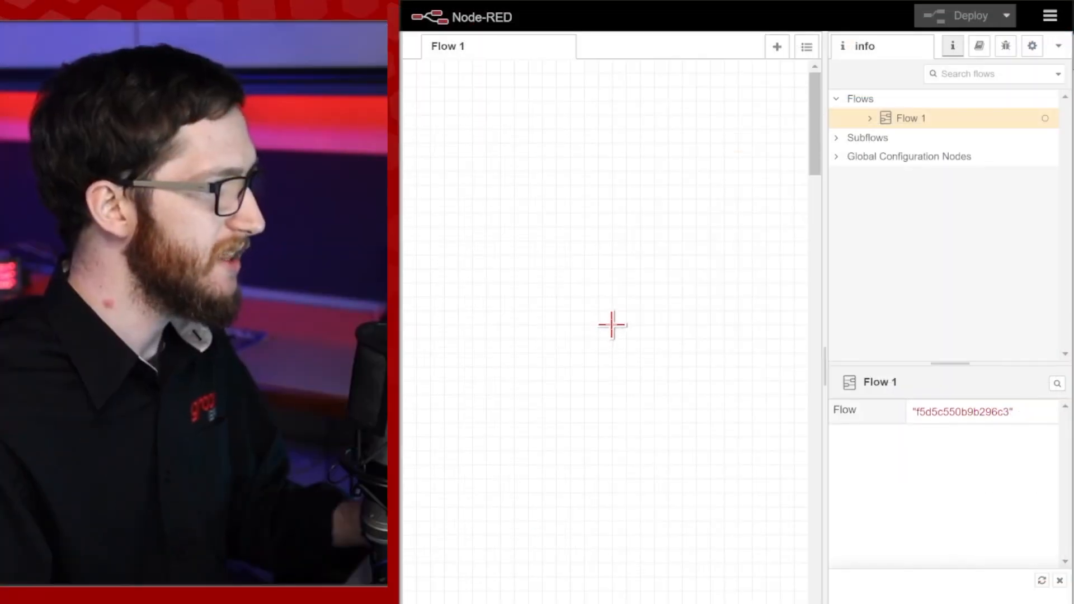
ctrl+click(464, 304)
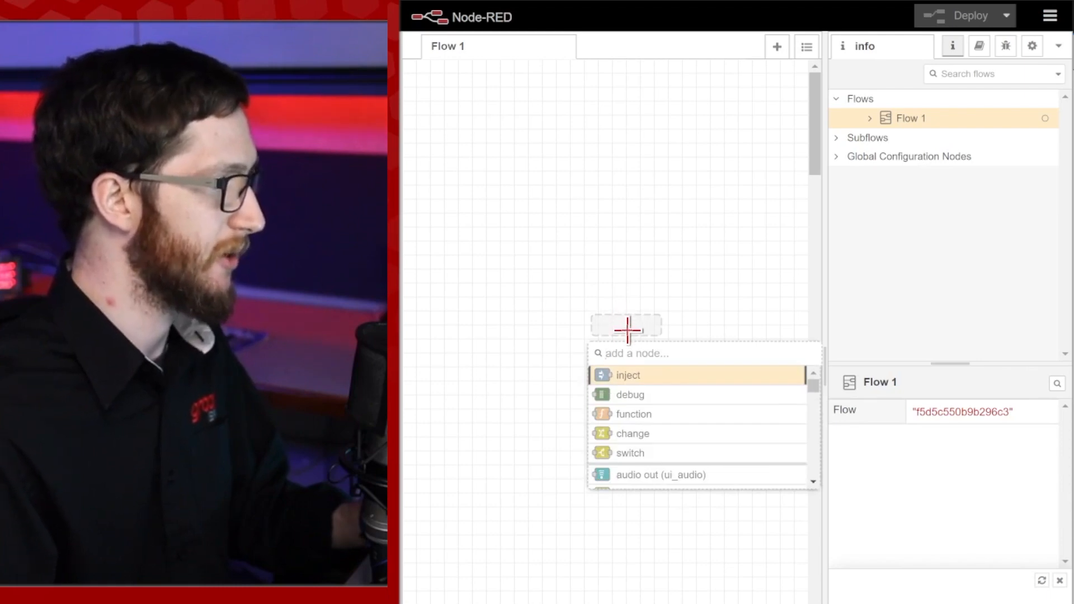
text(http)
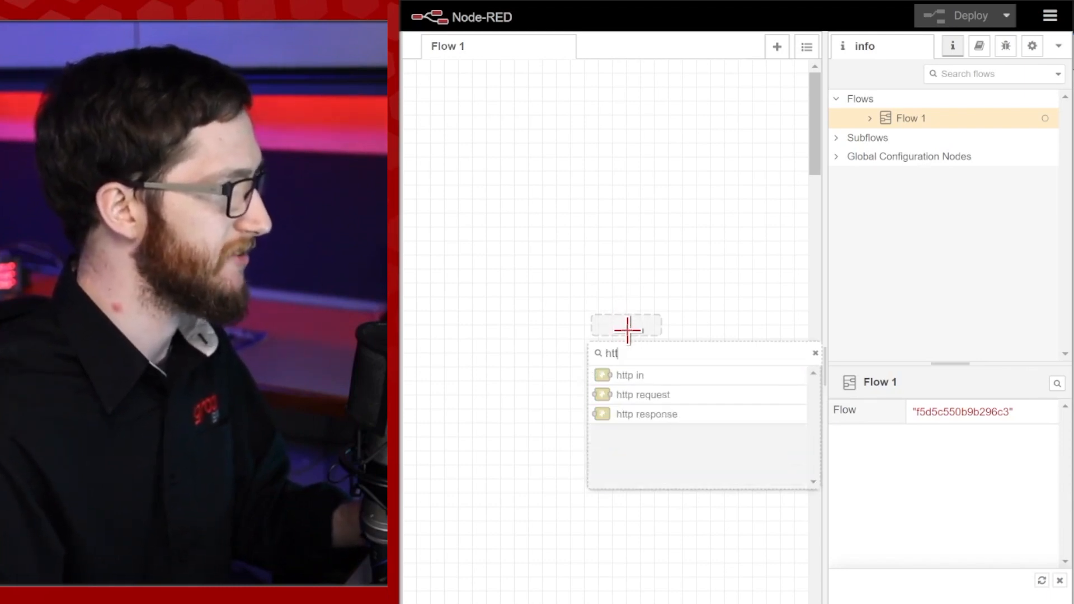
click(664, 396)
Open the http request node's properties and paste the copied Weatherbit request URL, including its API key, as the URL.
double_click(638, 322)
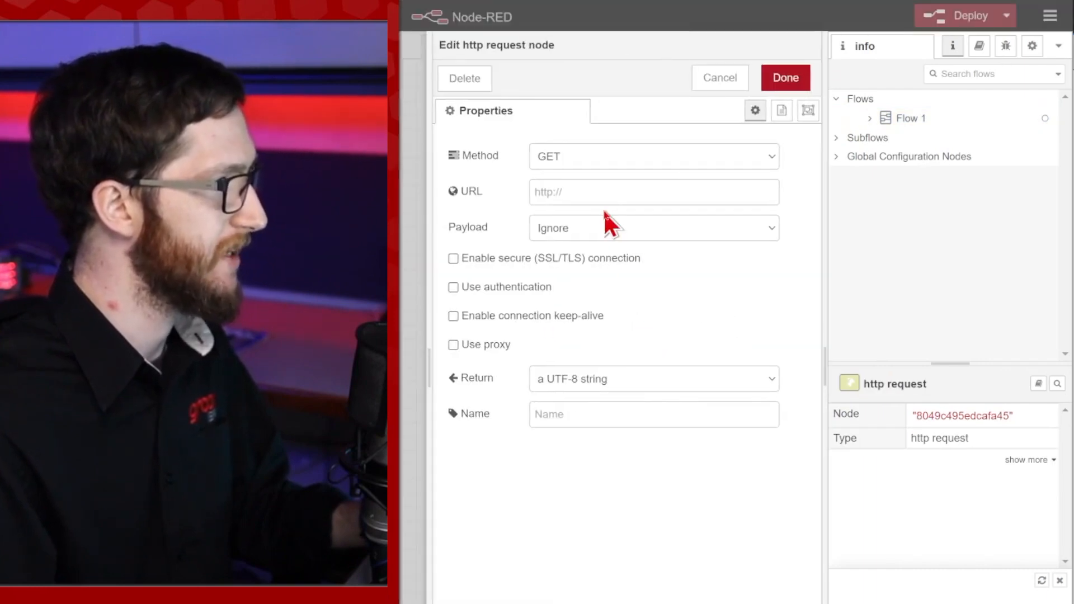
click(590, 186)
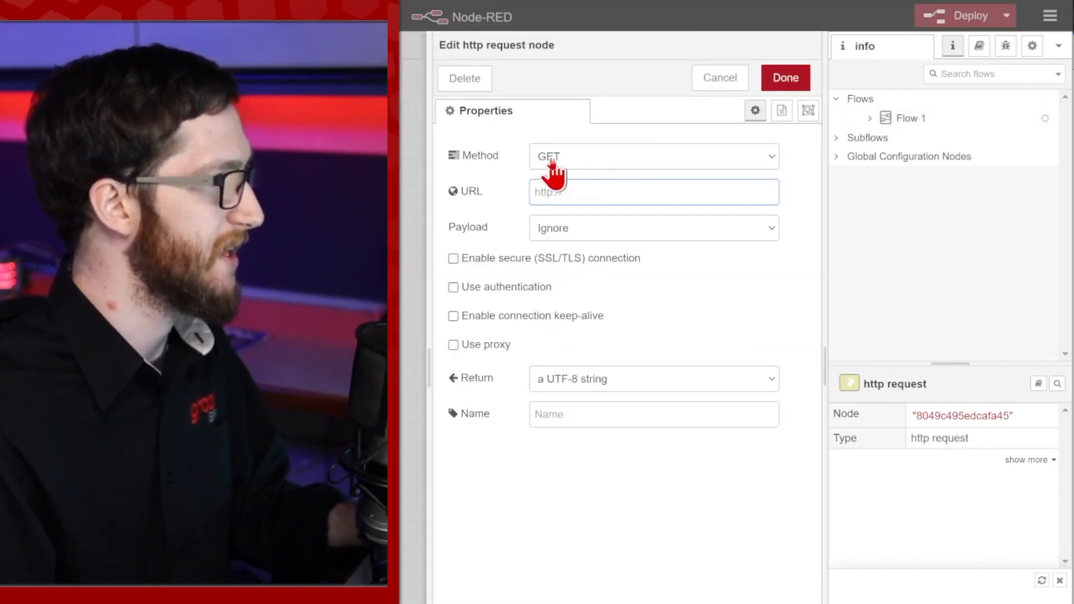
key(ctrl+v)
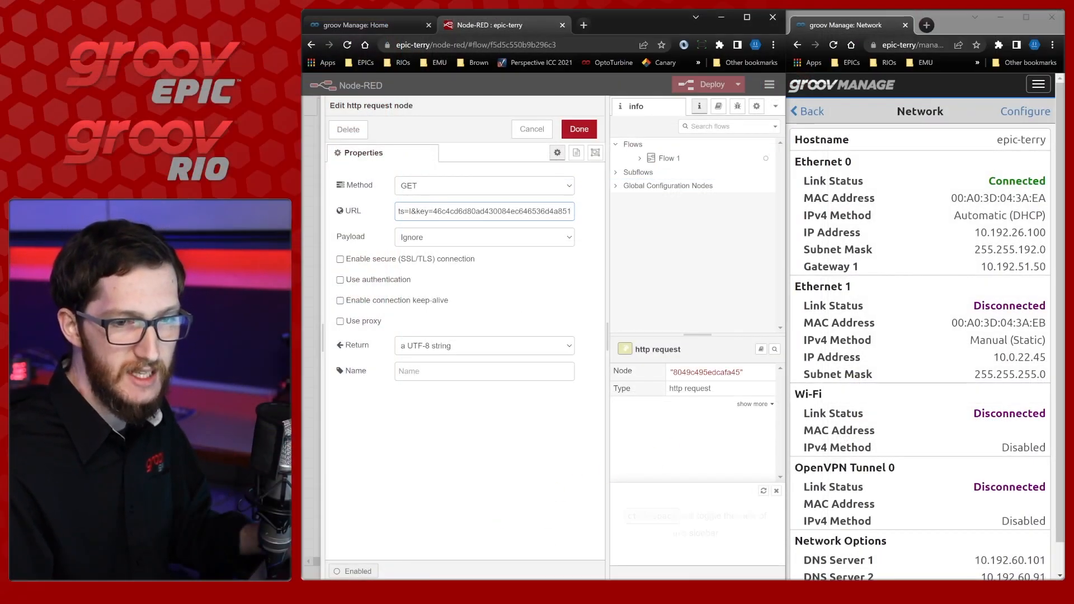
Check the request method of the current weather lat/lon operation in the Swagger UI documentation, then return to Node-RED.
key(alt+Tab)
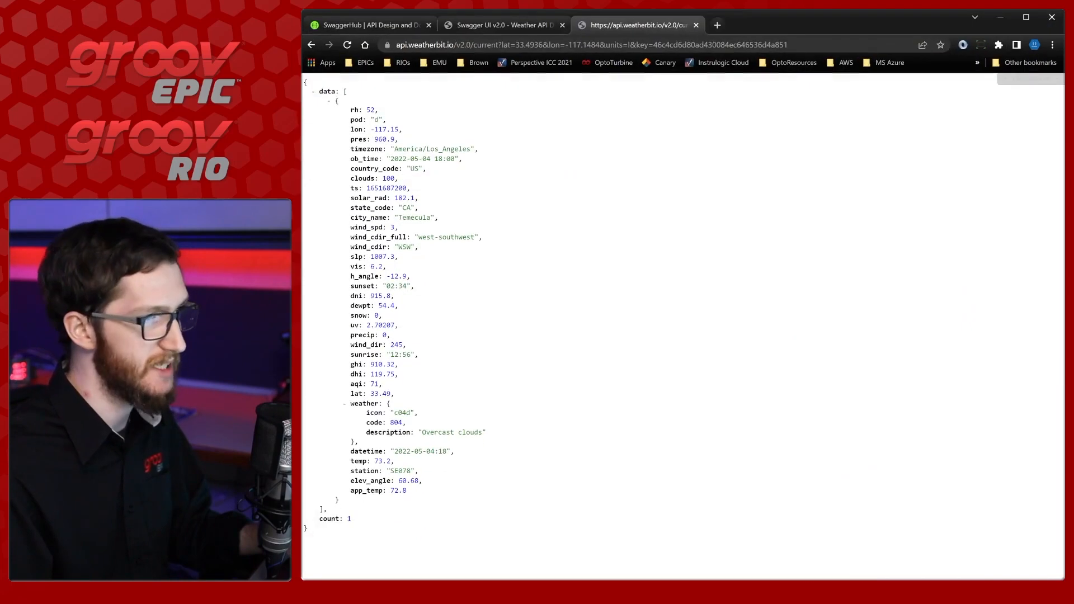
click(487, 27)
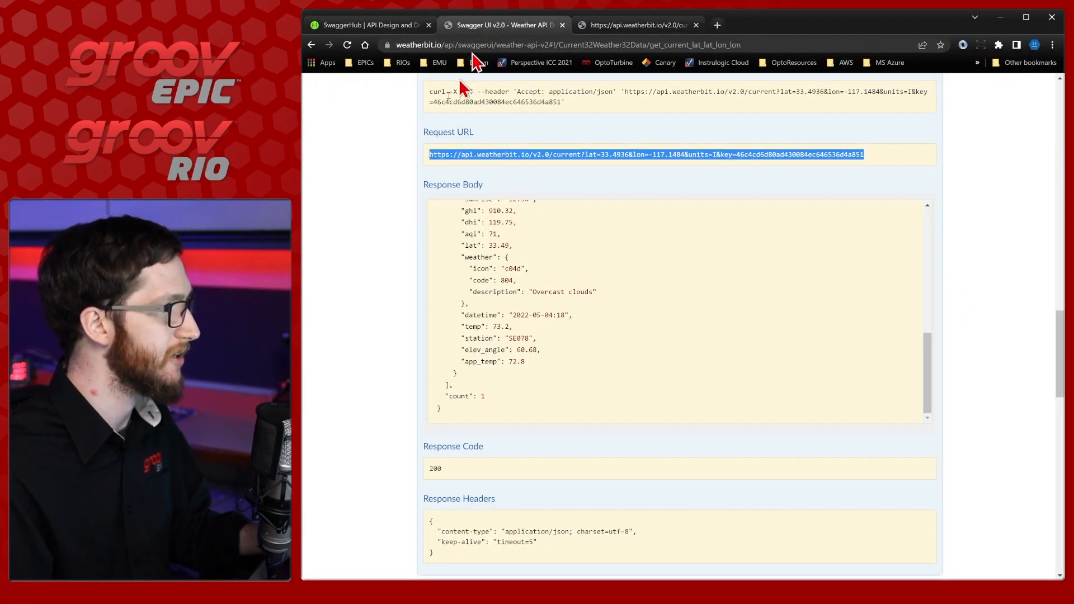
scroll(378, 249, up, 10)
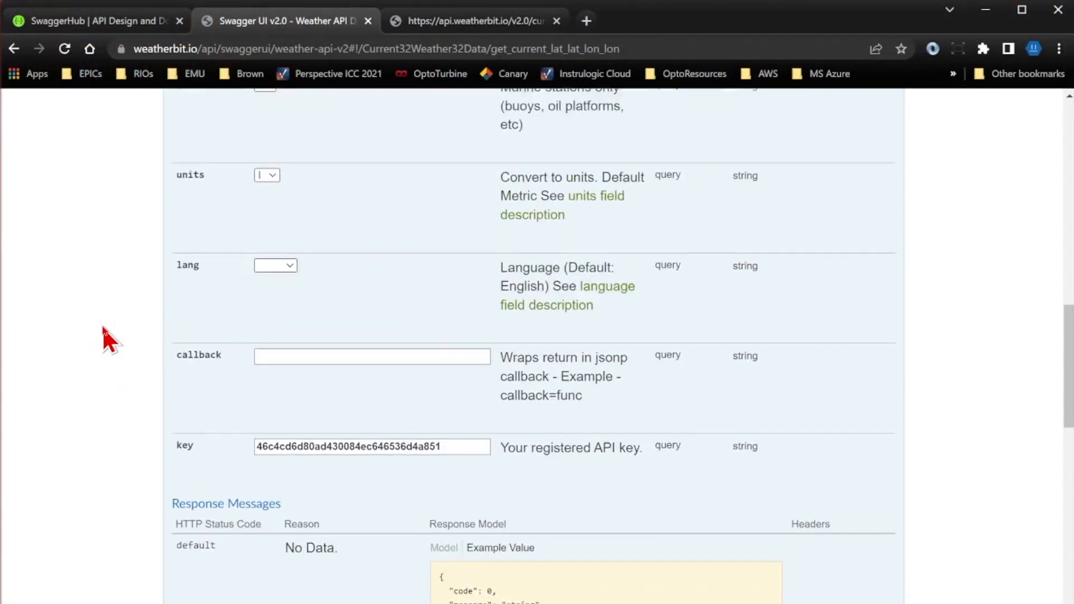
scroll(109, 338, up, 15)
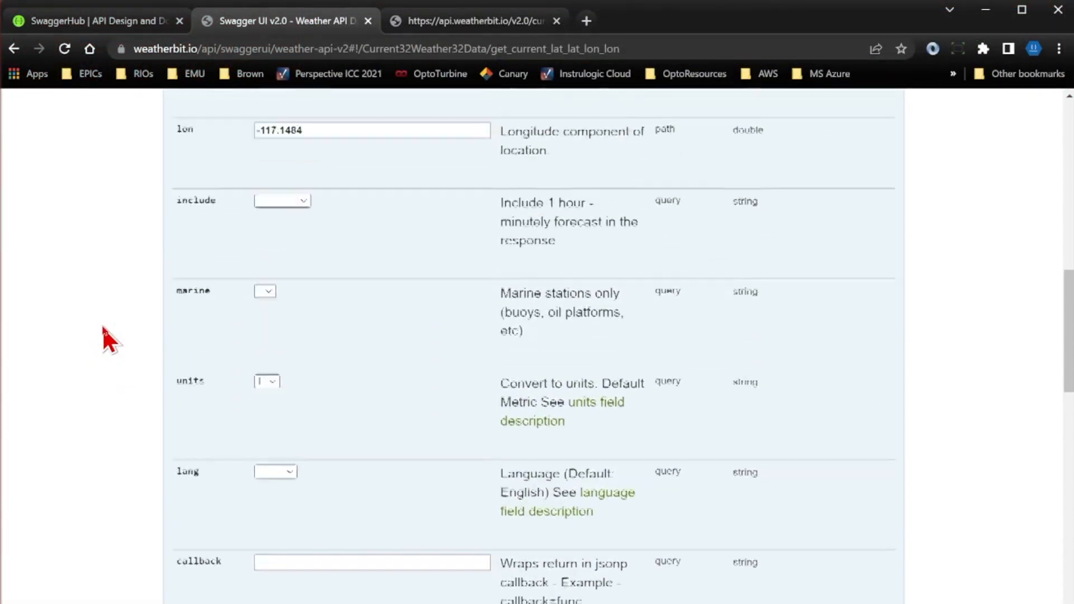
scroll(135, 378, up, 1)
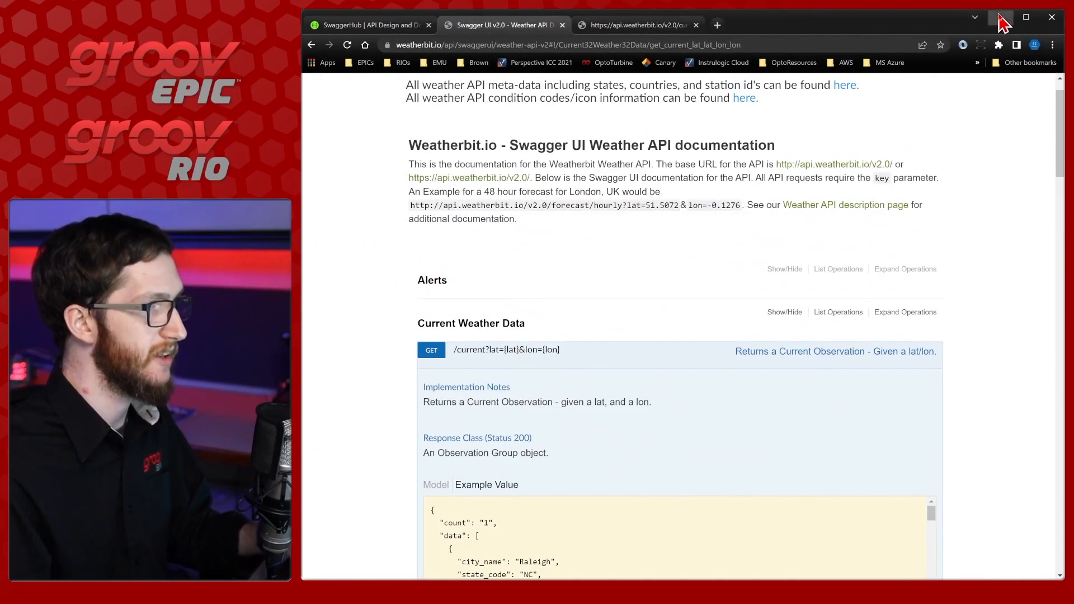
click(1000, 18)
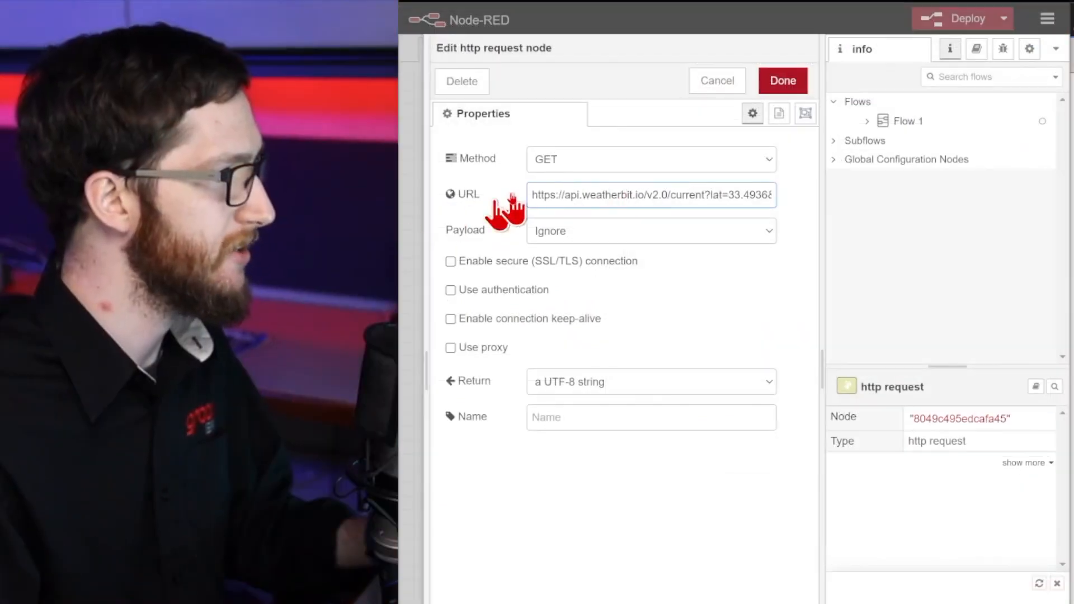
Enable the http request node's secure SSL/TLS connection with a new TLS configuration that does not verify the server certificate, and save the node.
drag(549, 194, 555, 195)
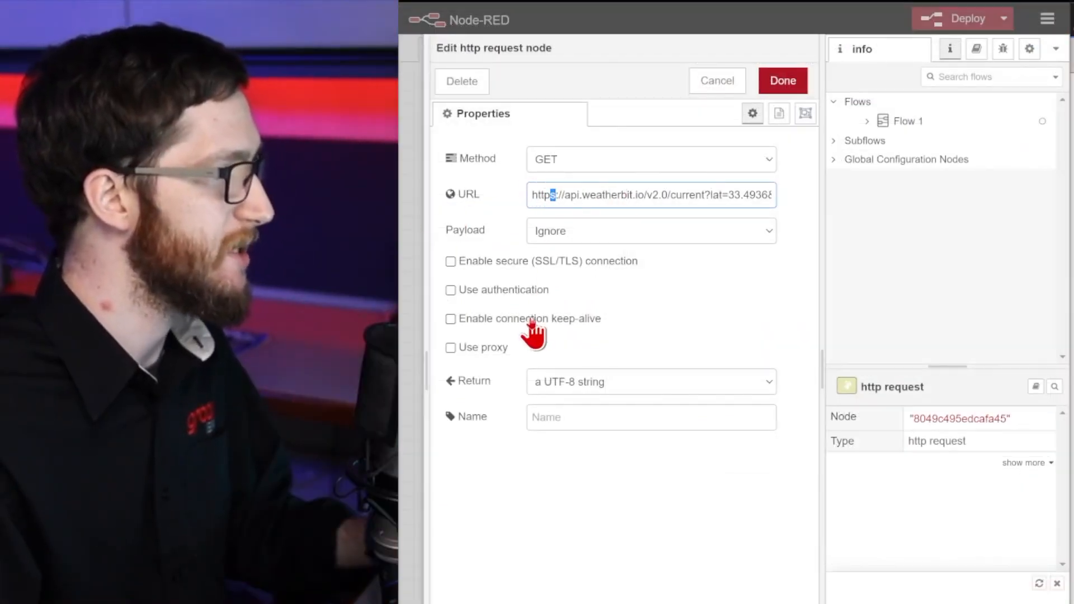
click(478, 263)
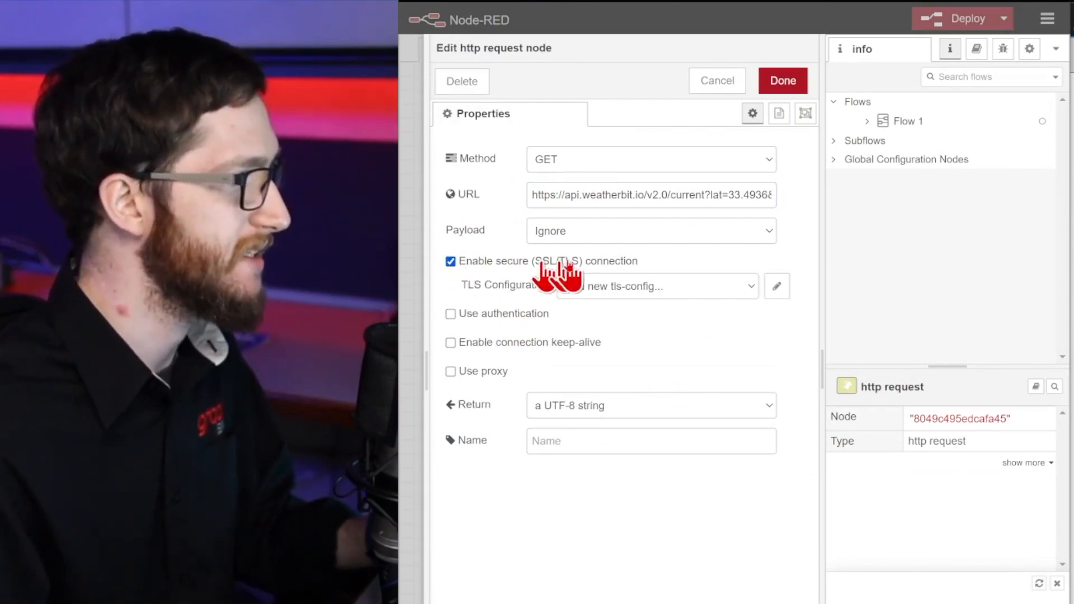
click(615, 287)
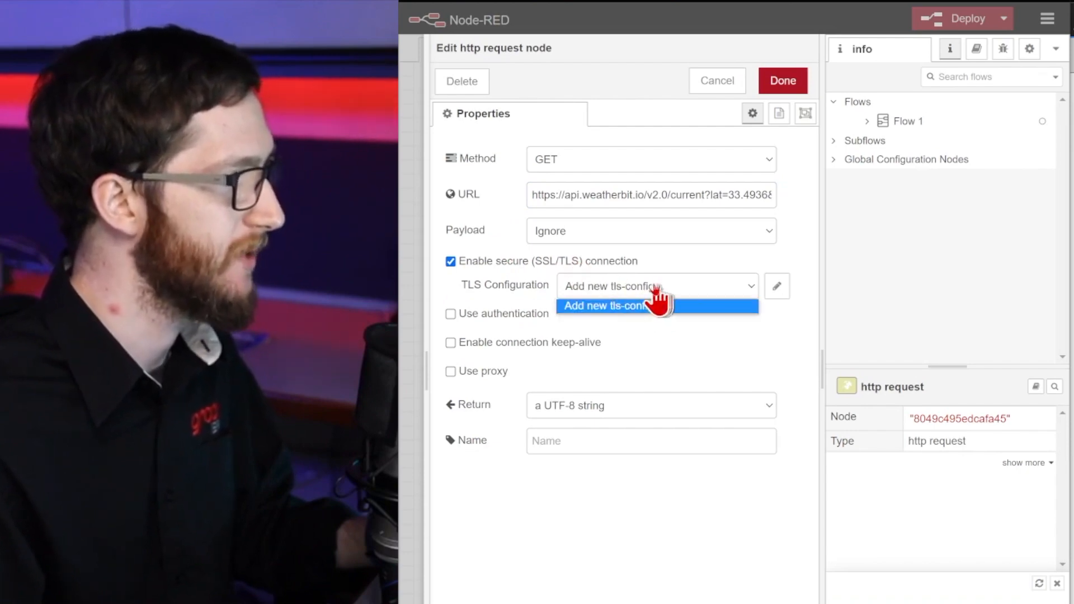
click(776, 286)
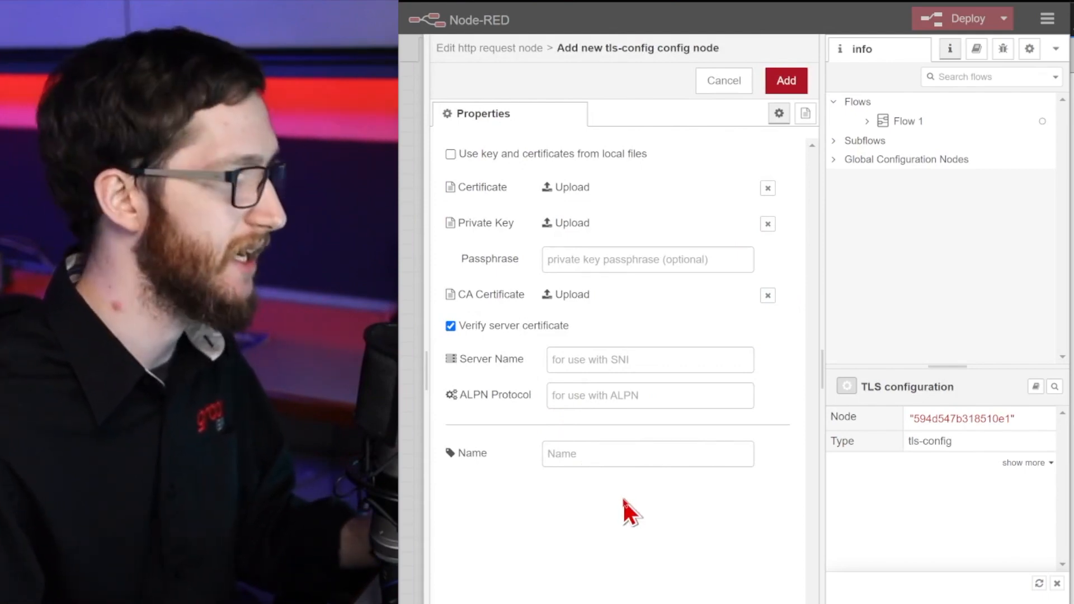
click(546, 325)
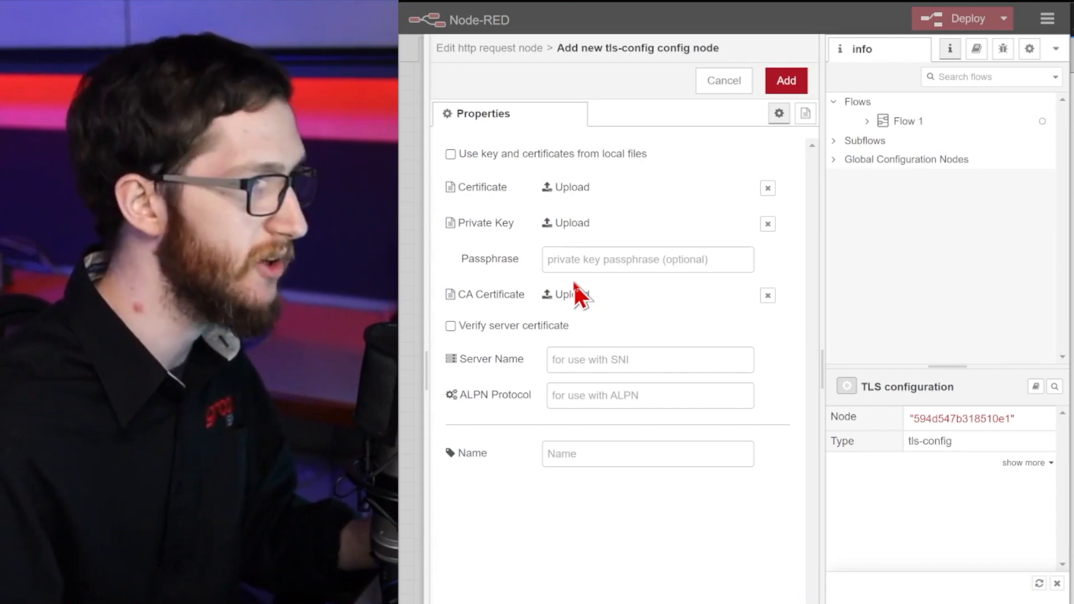
click(774, 89)
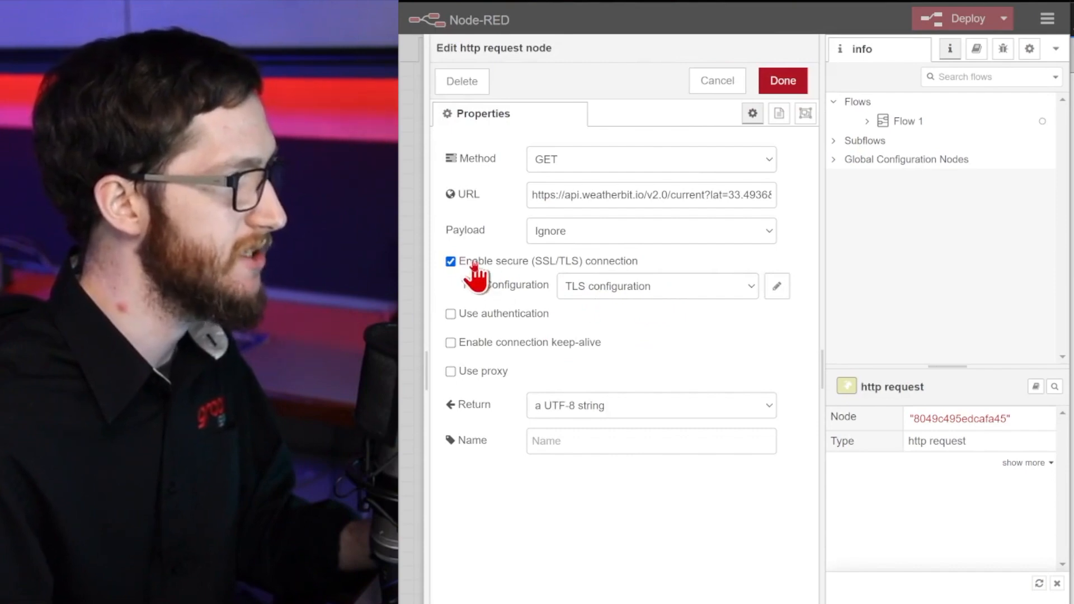
click(781, 83)
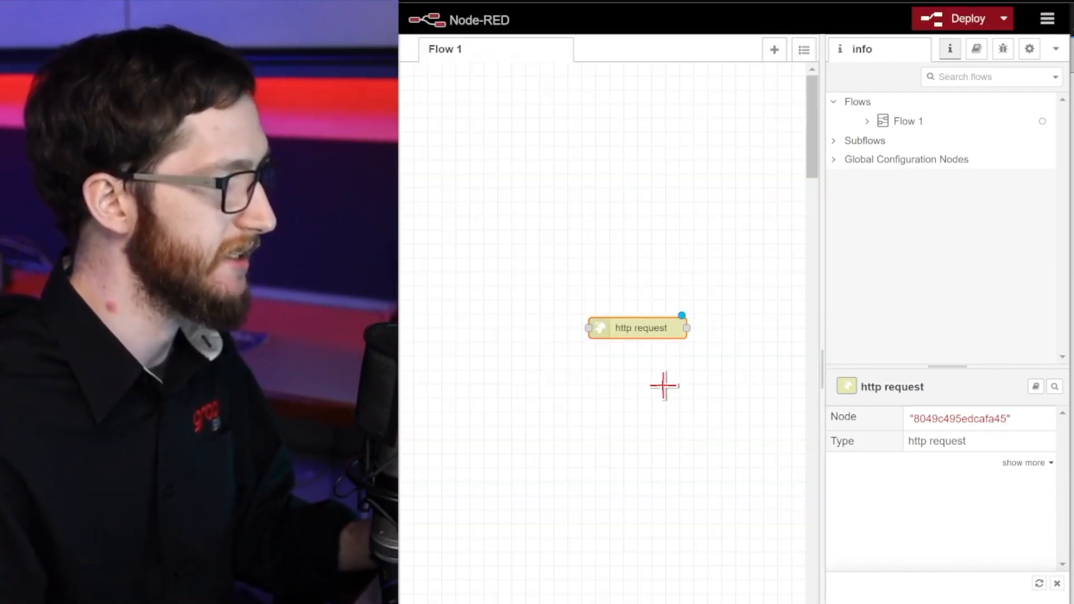
Shift the http request node slightly and add an inject node above and to the left of it.
click(586, 291)
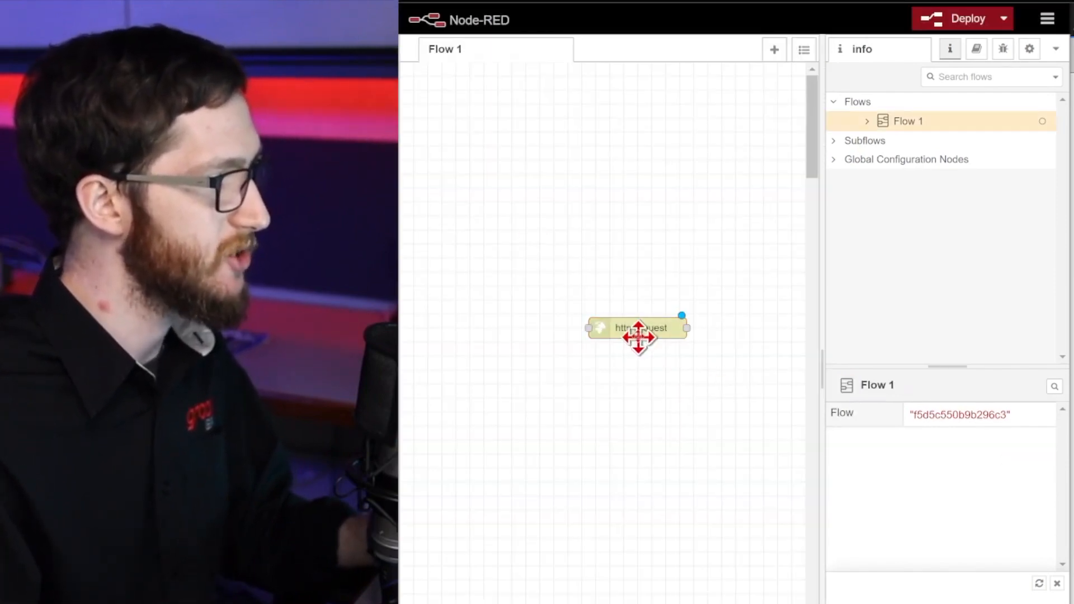
drag(637, 338, 624, 324)
click(542, 235)
ctrl+click(511, 241)
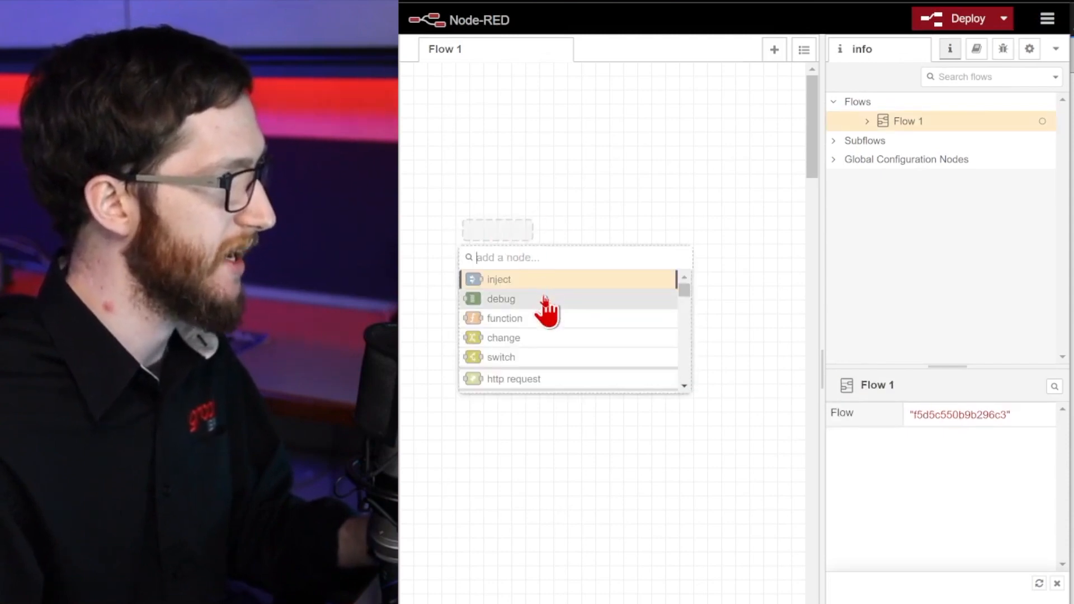
click(536, 281)
Remove the payload and topic properties from the inject node and save it.
double_click(515, 232)
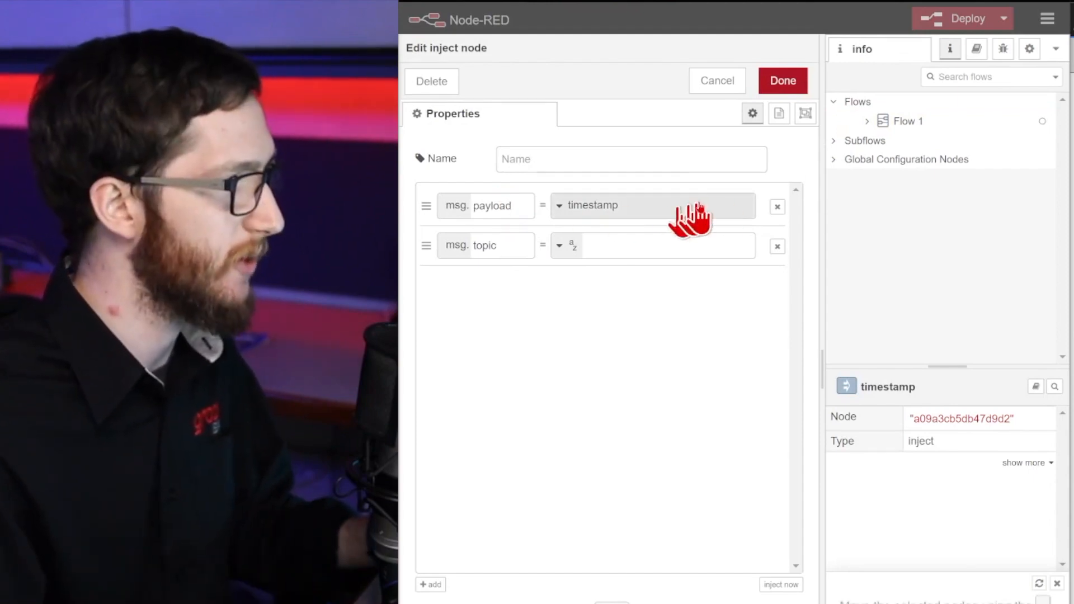
click(777, 206)
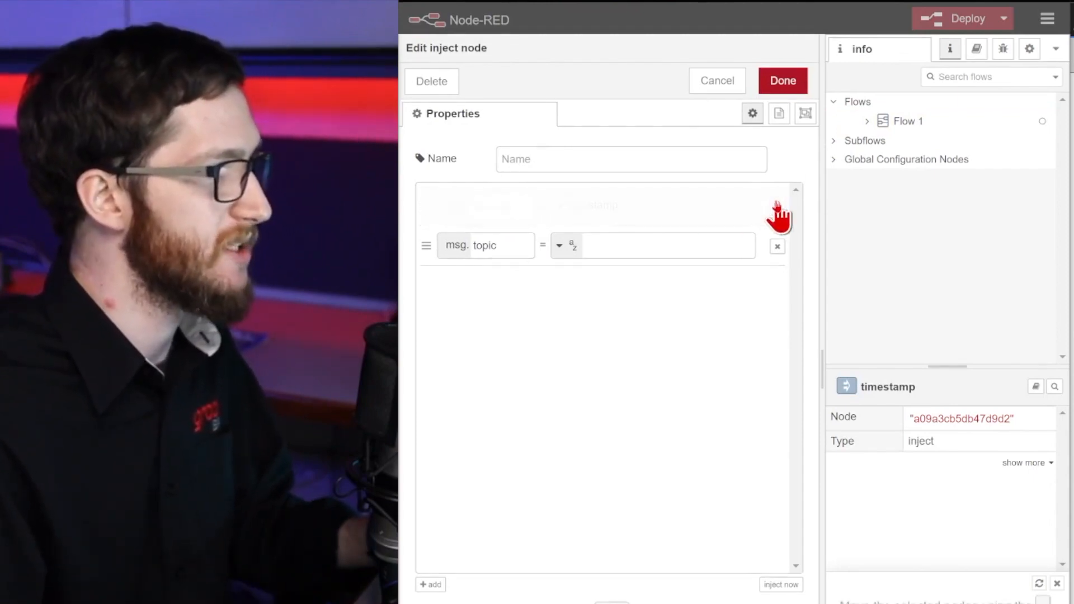
click(776, 207)
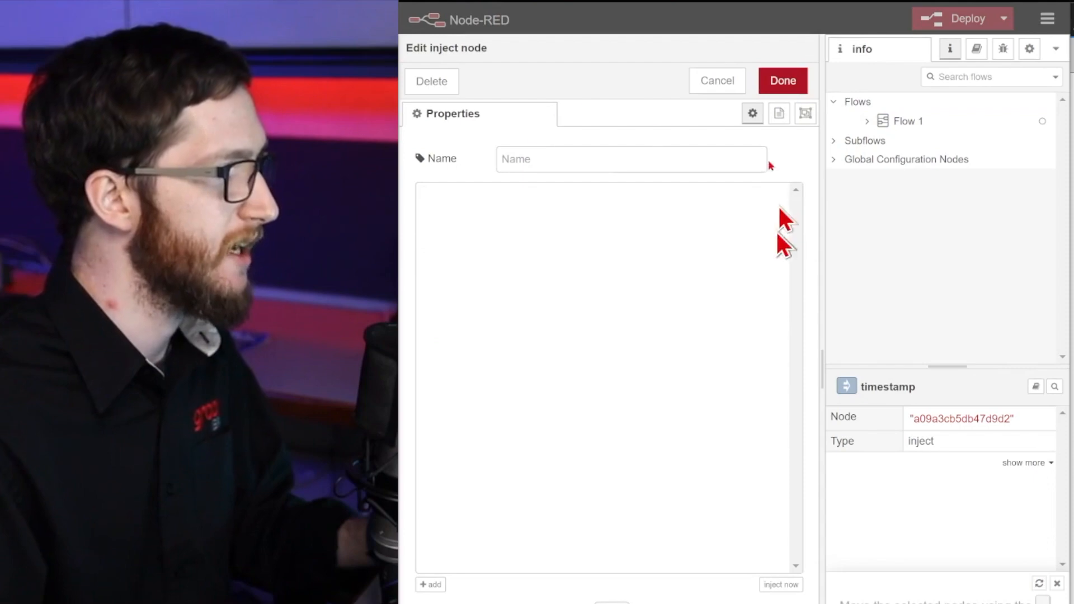
click(794, 81)
Move the http request node closer to the inject node and add a debug node to its lower right.
click(610, 312)
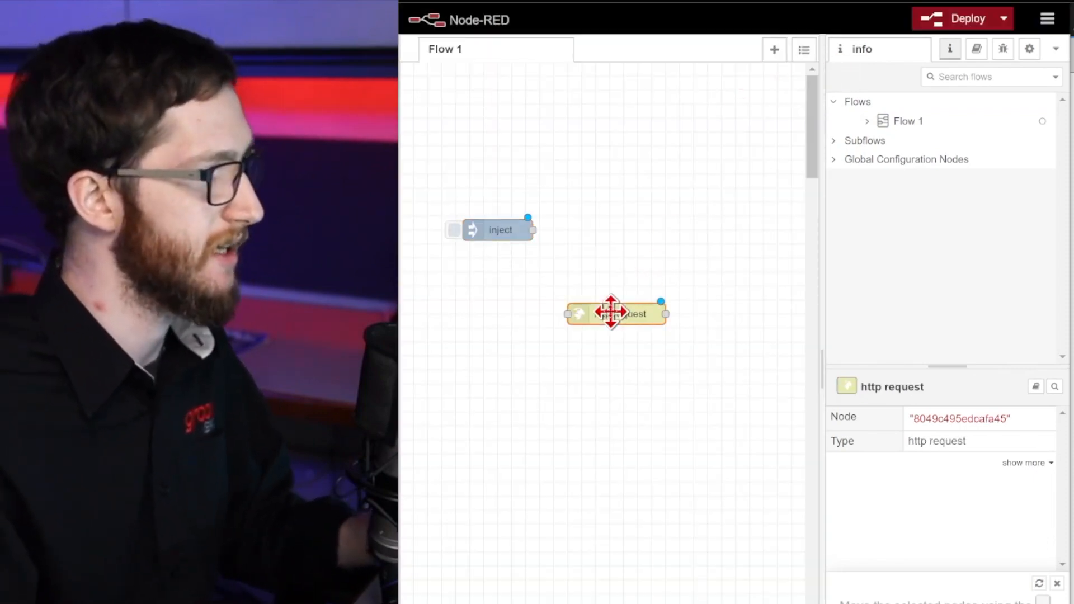
drag(610, 312, 596, 298)
ctrl+click(724, 350)
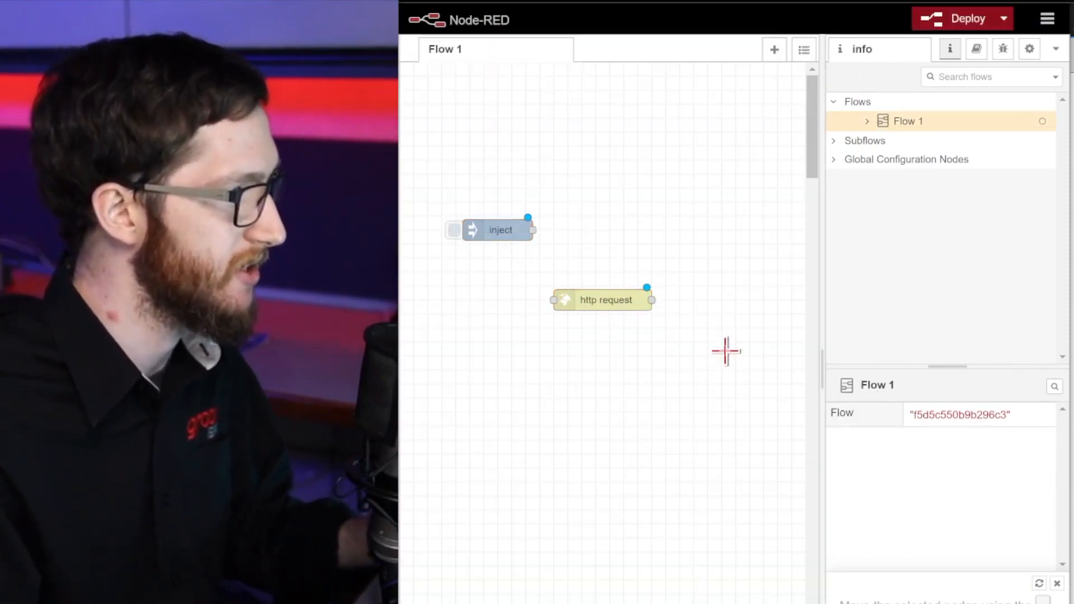
click(736, 426)
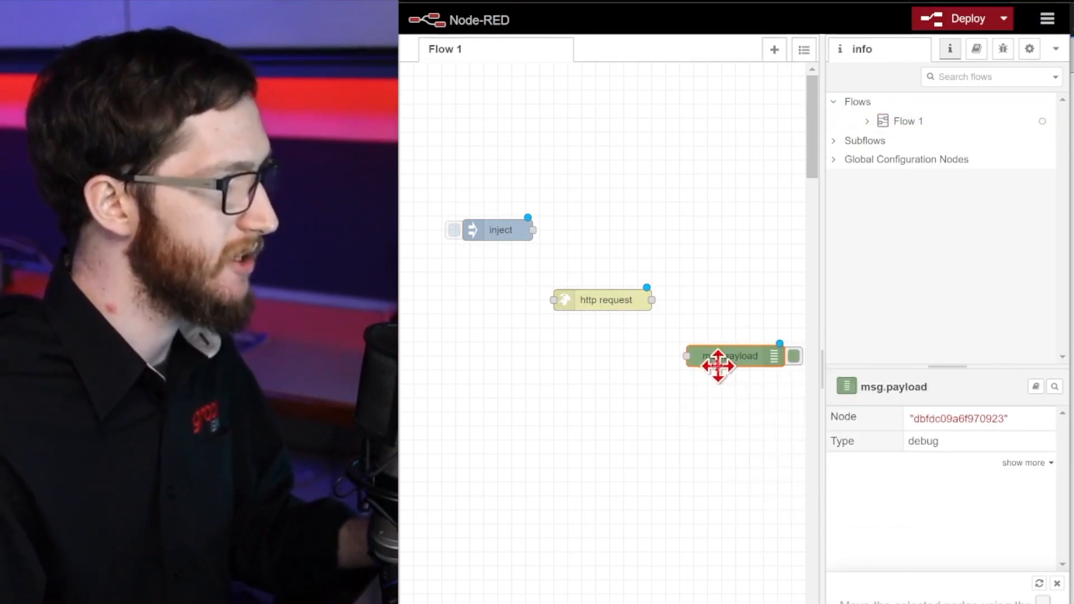
drag(718, 365, 708, 363)
Set the debug node's output to the complete msg object and save it.
double_click(697, 361)
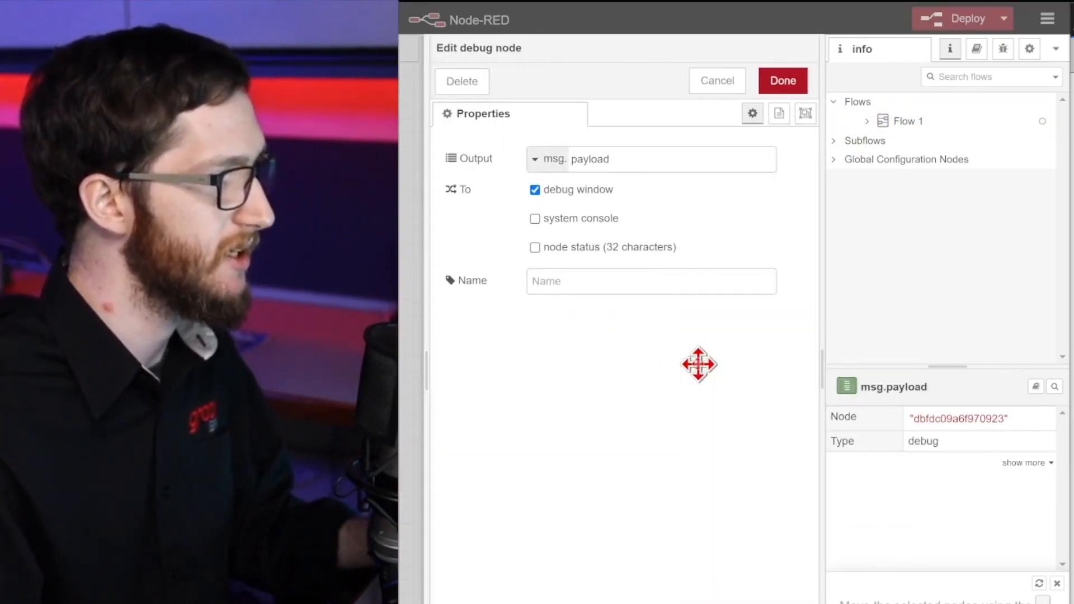
click(550, 163)
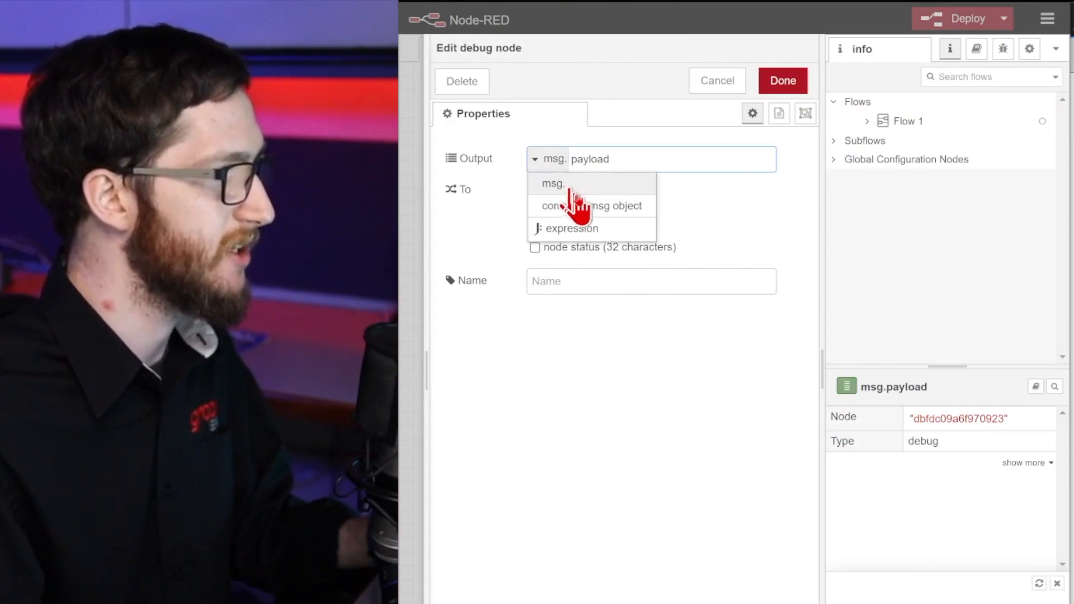
click(649, 207)
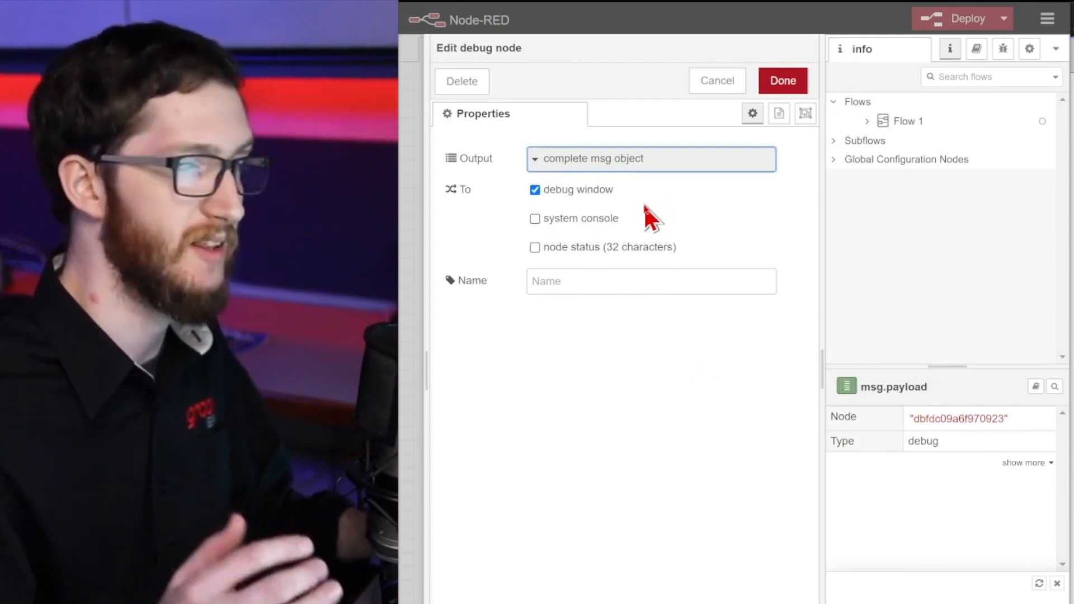
click(781, 83)
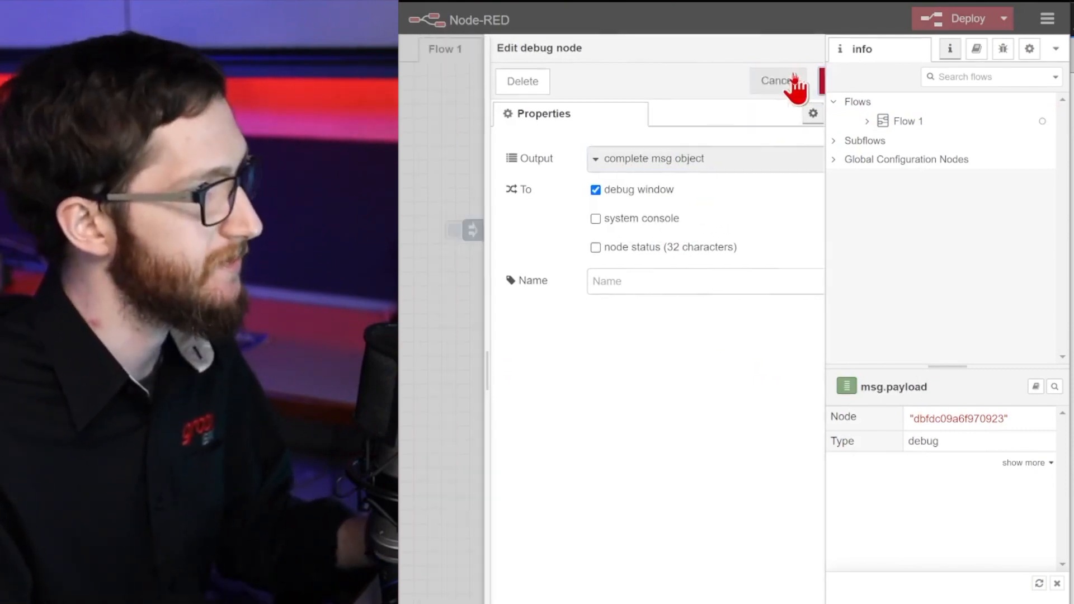
drag(718, 348, 746, 358)
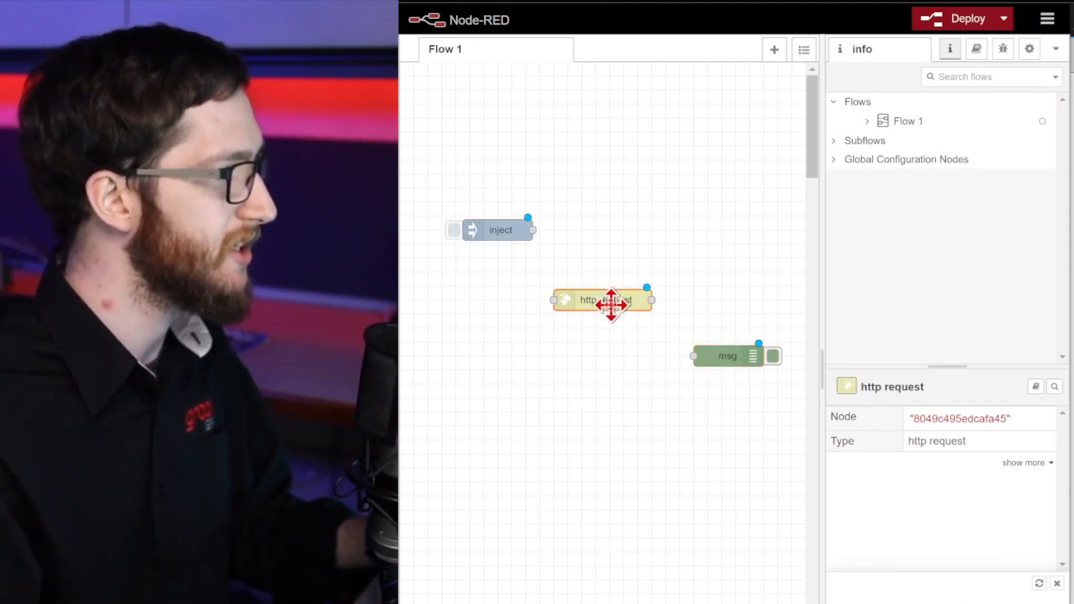
Set the http request node to return a parsed JSON object and save the node.
double_click(612, 302)
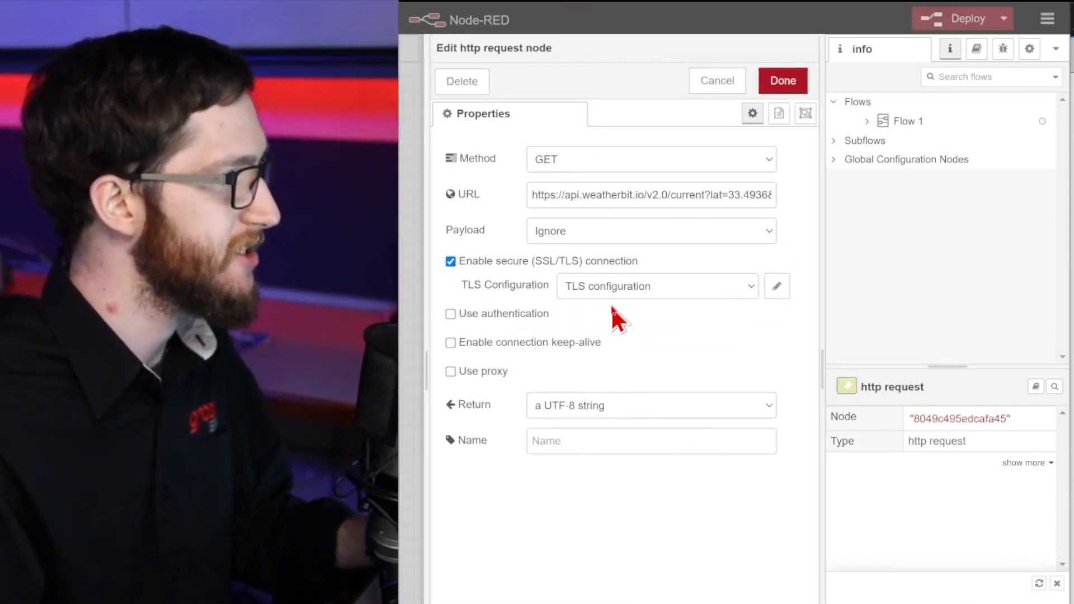
click(630, 414)
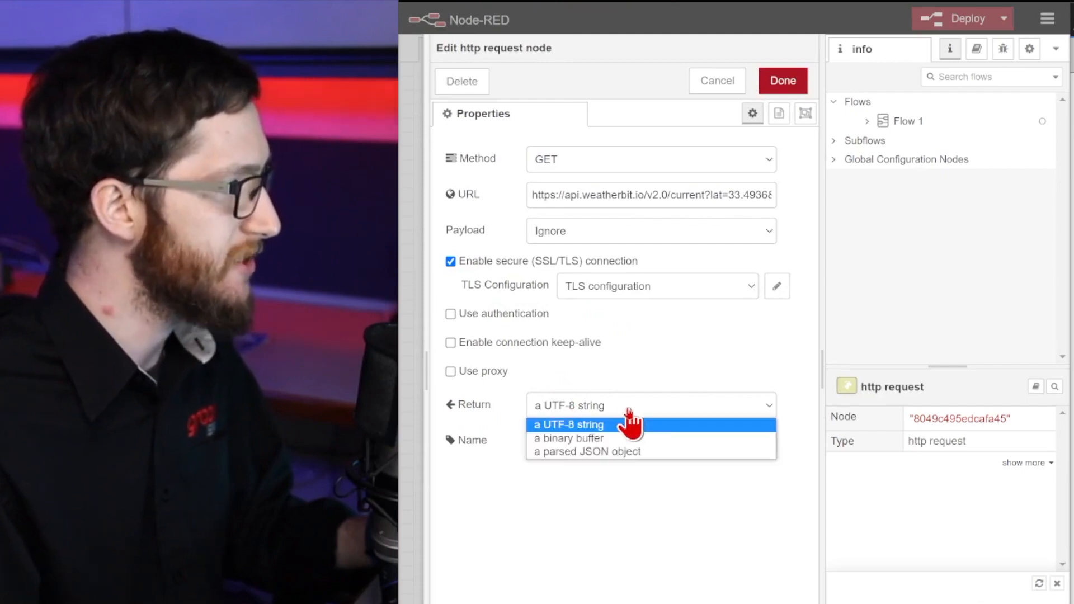
click(623, 453)
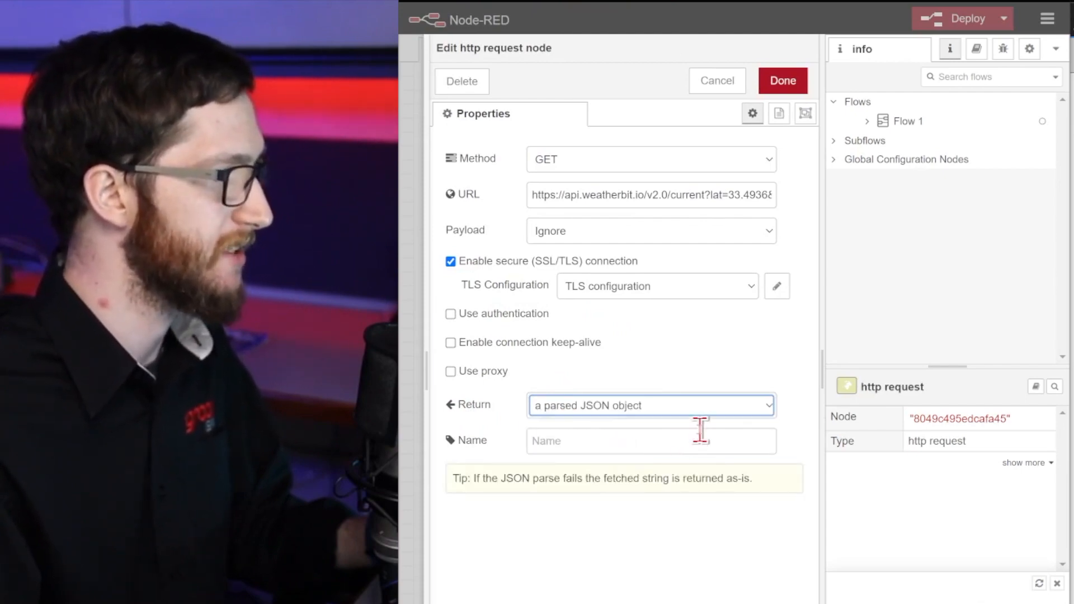
click(706, 407)
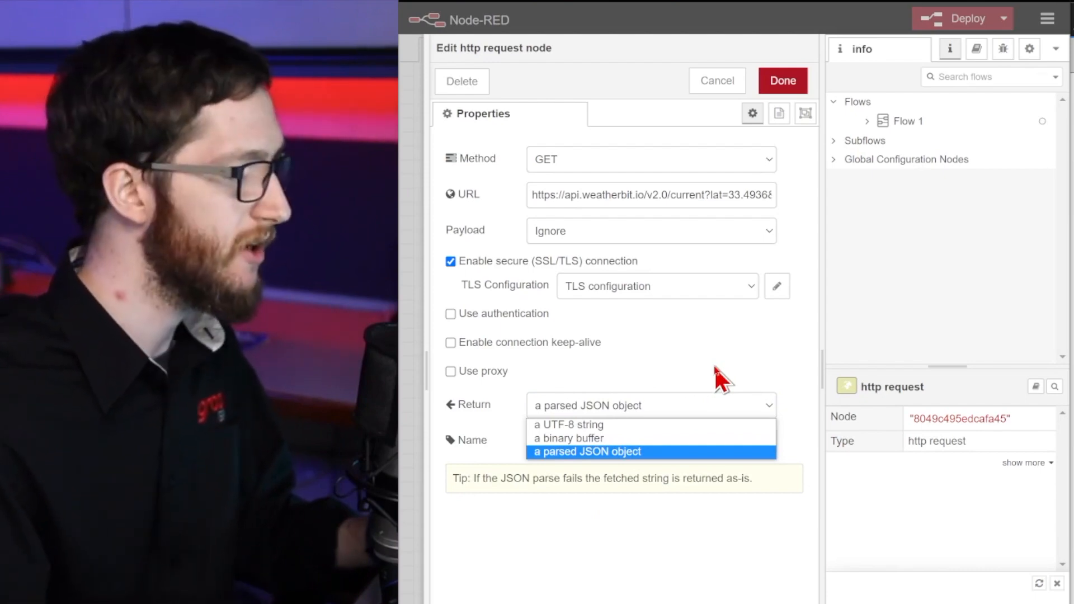
click(632, 512)
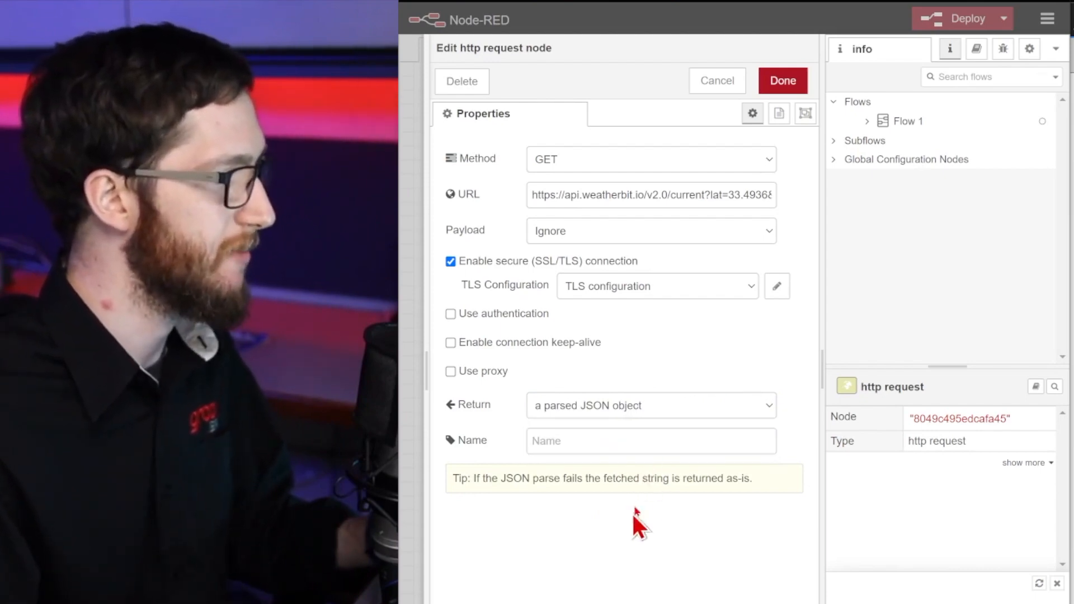
click(782, 93)
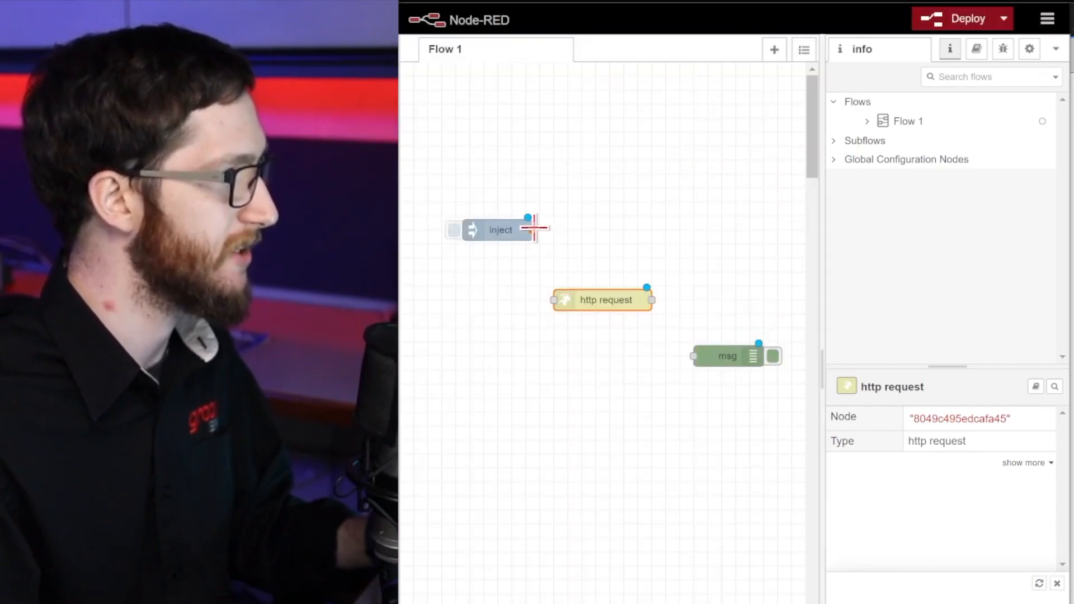
Wire the inject node to the http request node and that to the msg debug node, and deploy the flow.
drag(548, 254, 555, 300)
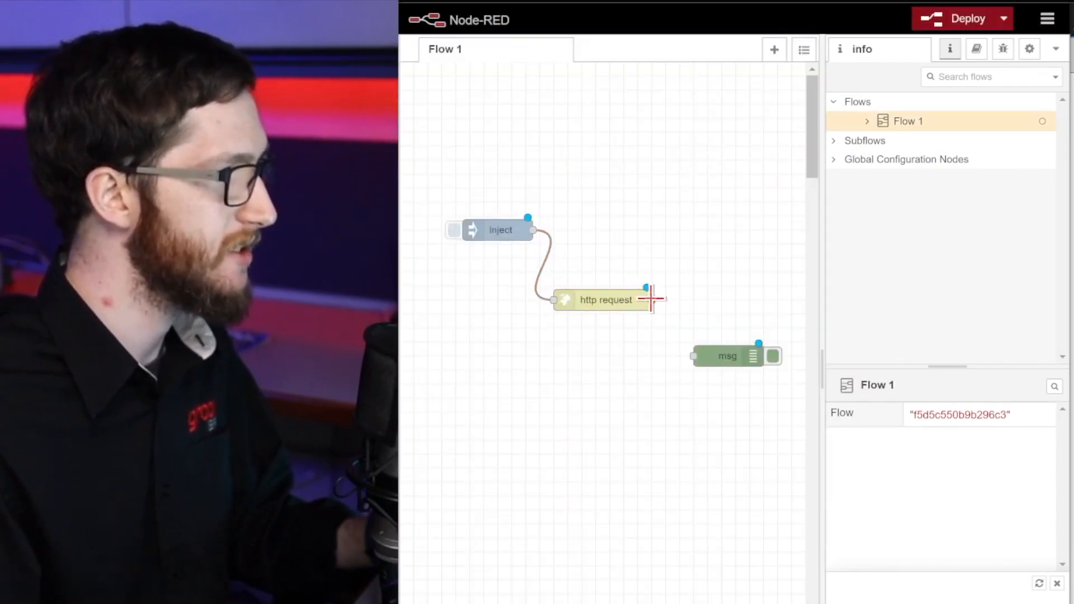
click(1003, 49)
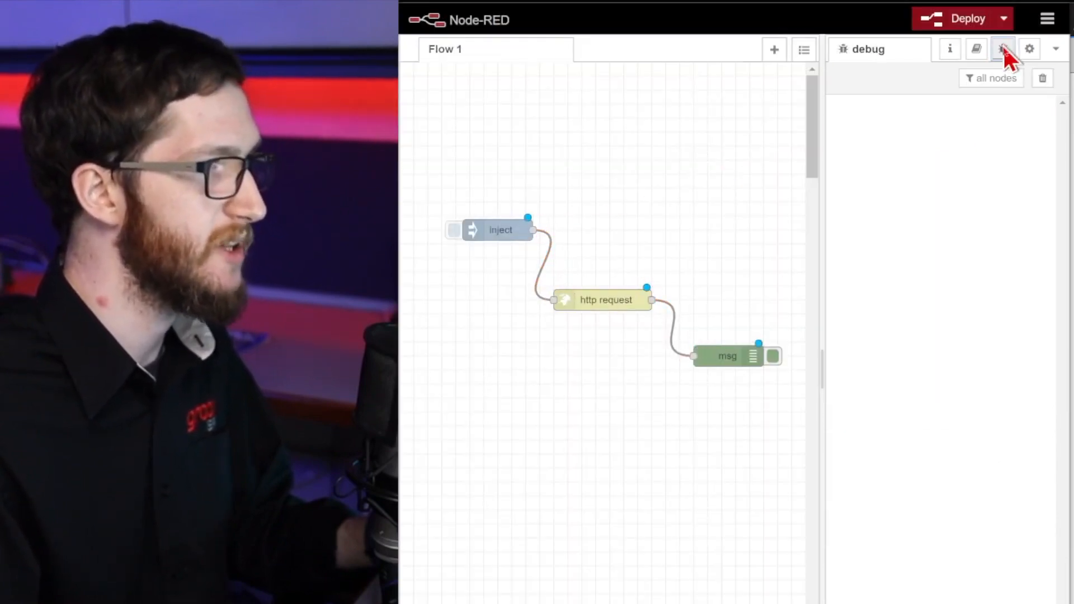
click(967, 22)
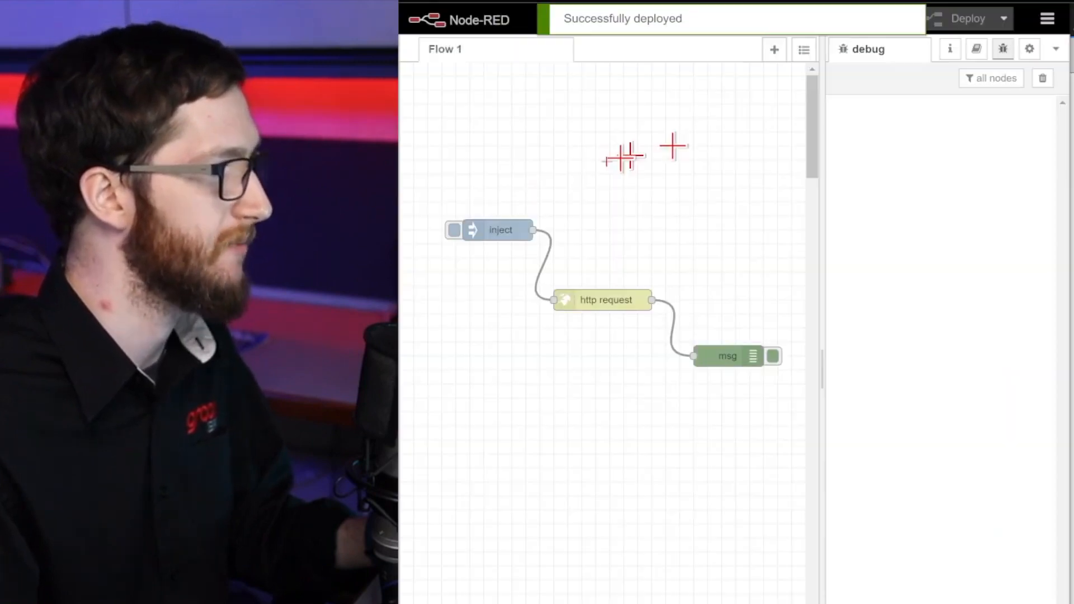
Trigger the inject node and expand the resulting debug message's payload down to the first data object to examine its weather values.
click(454, 230)
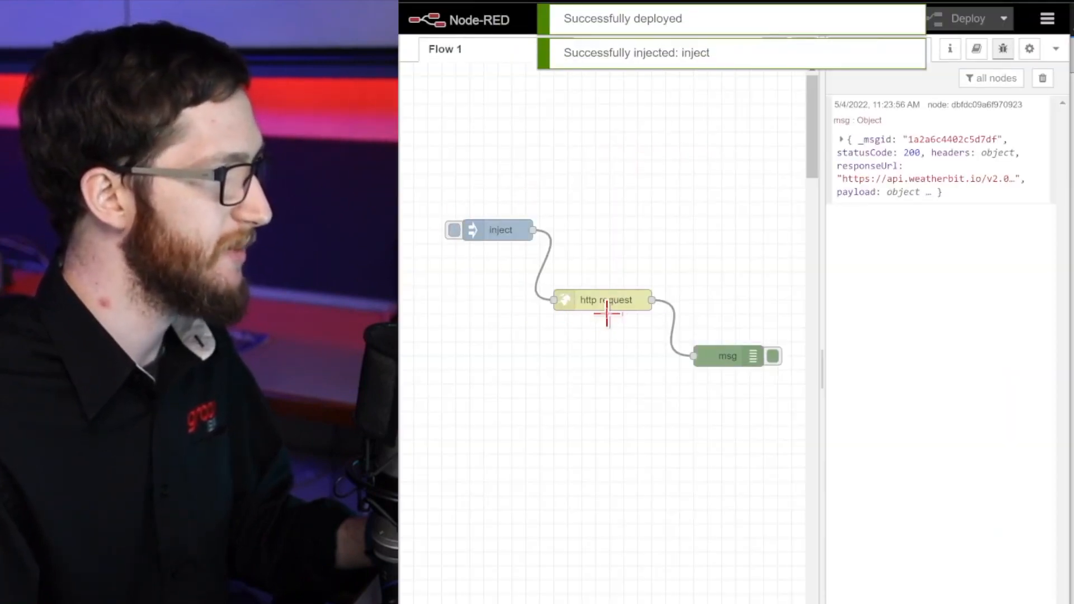
click(911, 182)
click(906, 221)
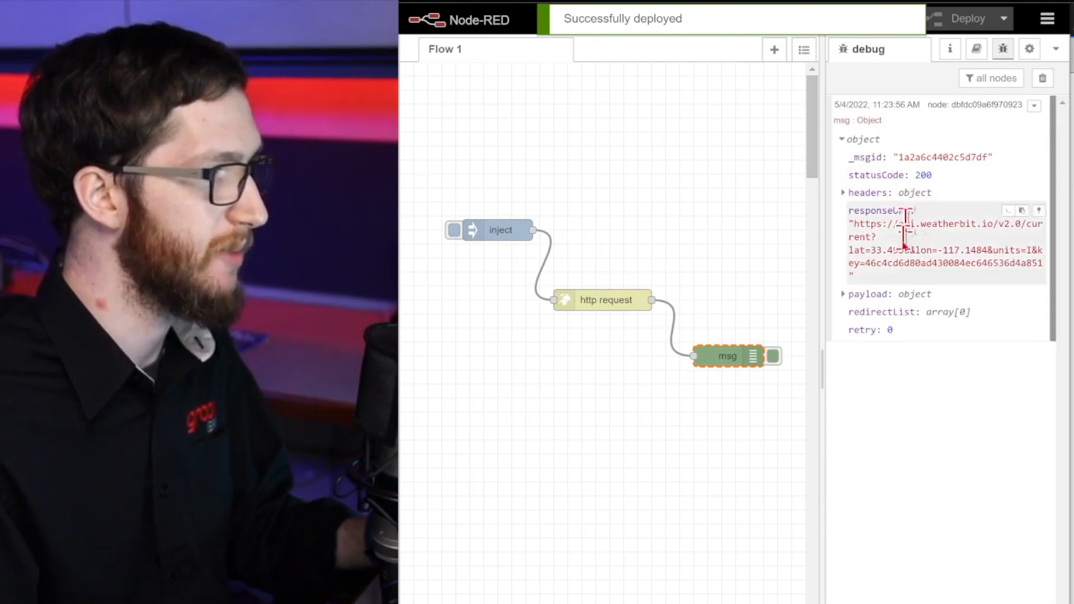
click(900, 294)
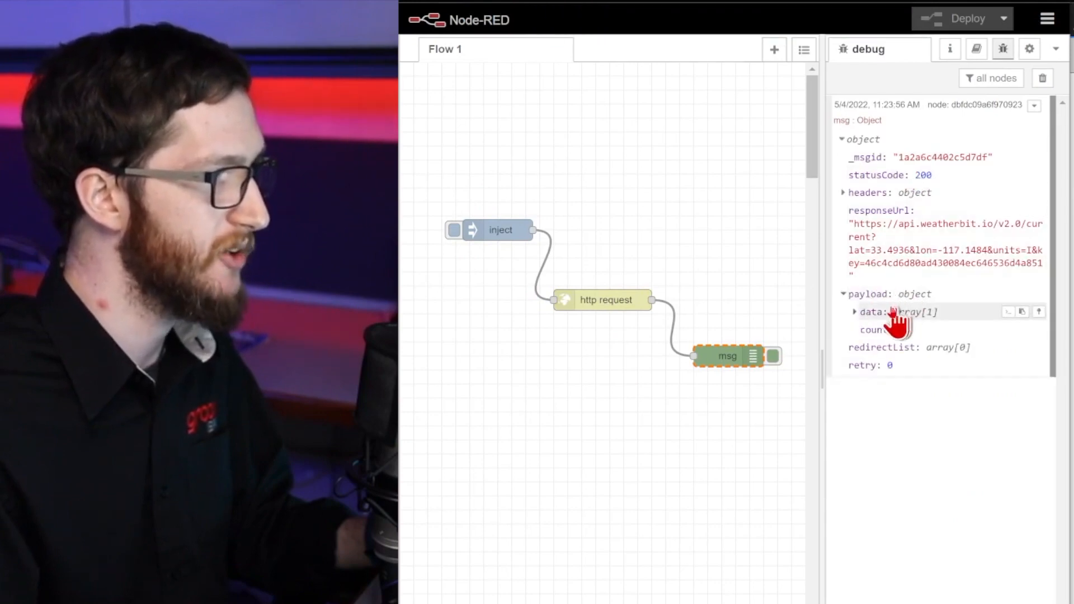
click(959, 318)
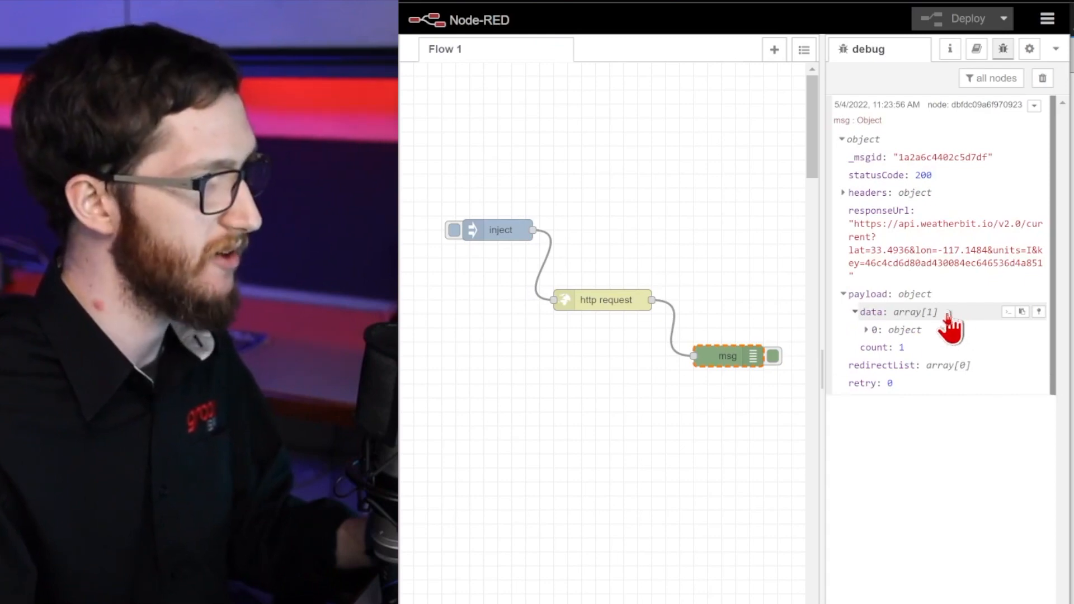
click(945, 328)
scroll(955, 350, down, 6)
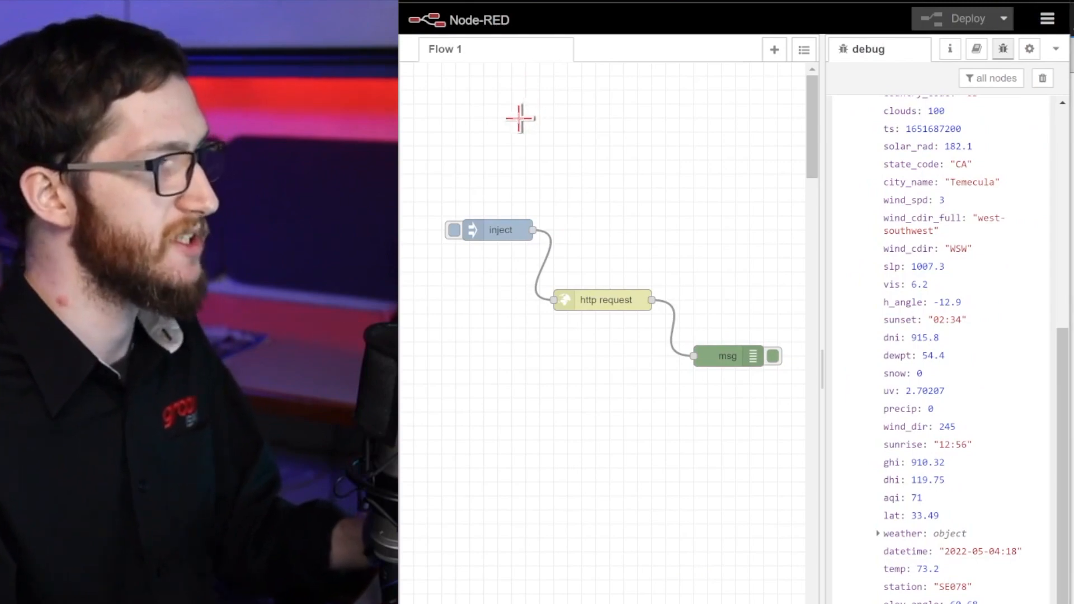
Switch to the Weatherbit Swagger documentation and review the current weather request's parameters, request URL and response body.
key(alt+Tab)
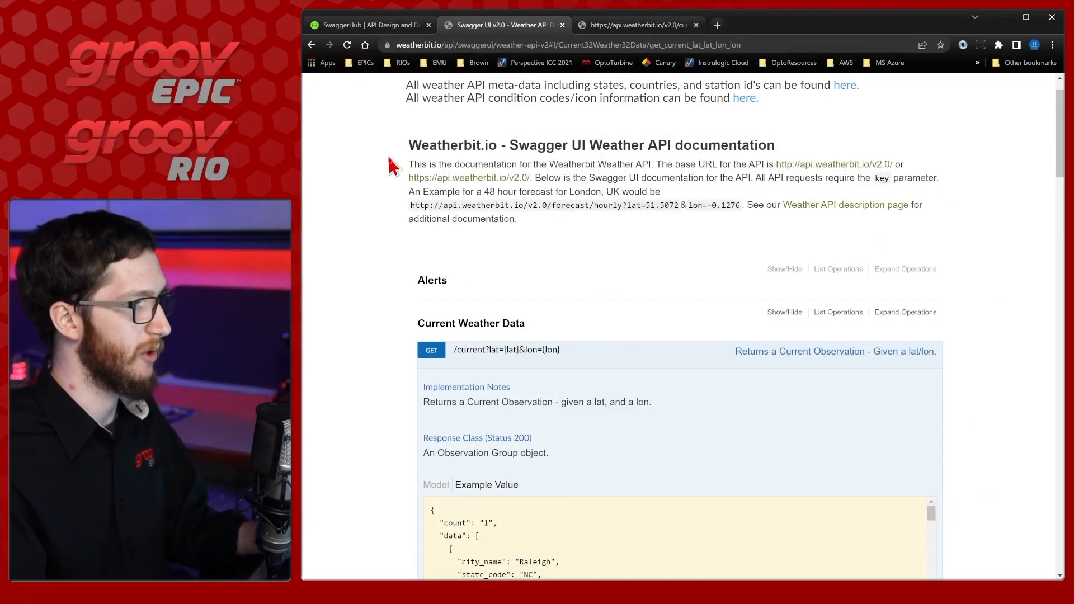
scroll(384, 252, down, 15)
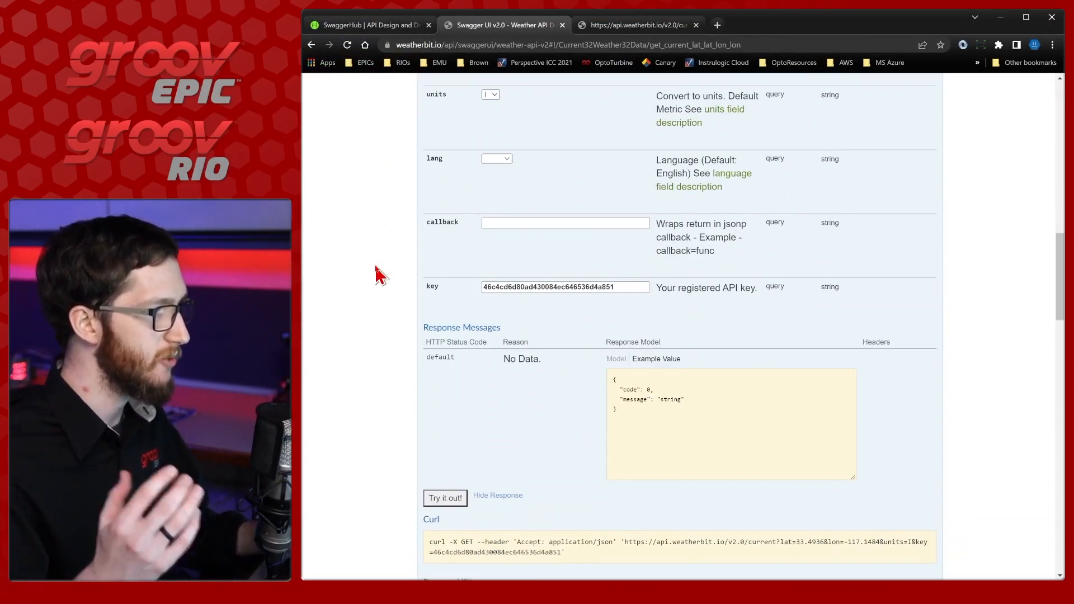
scroll(380, 274, down, 4)
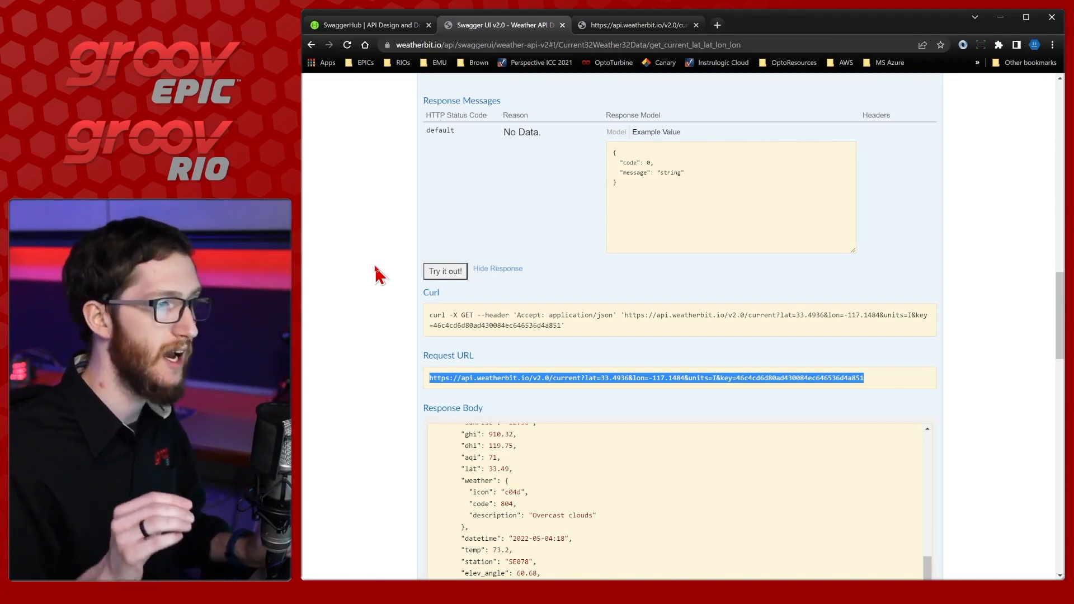
Return to the EPIC's groov Manage and open the groov Manage REST API documentation.
click(1002, 18)
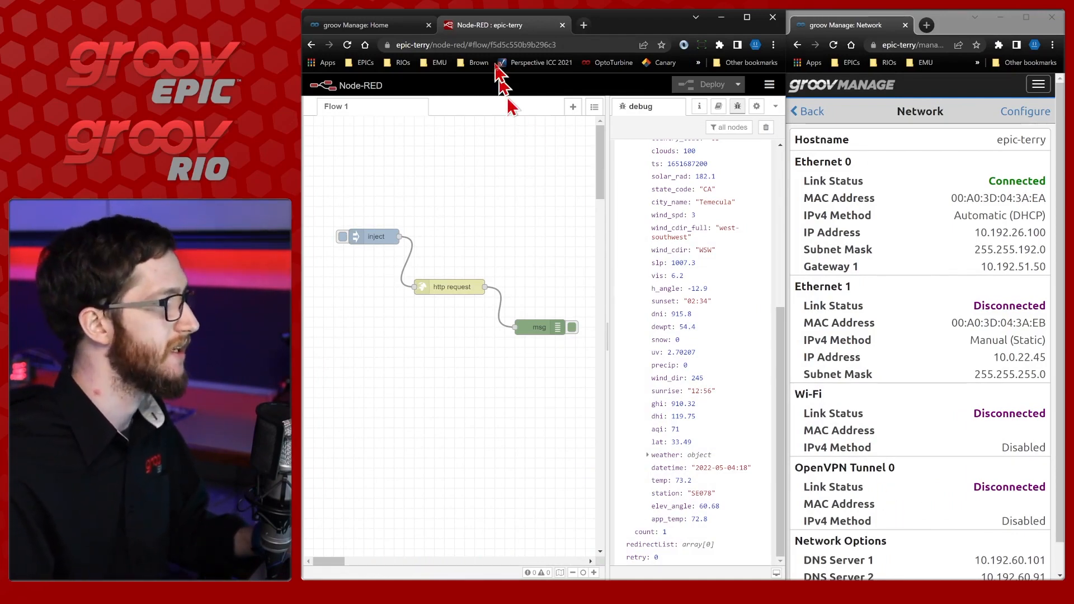
click(378, 27)
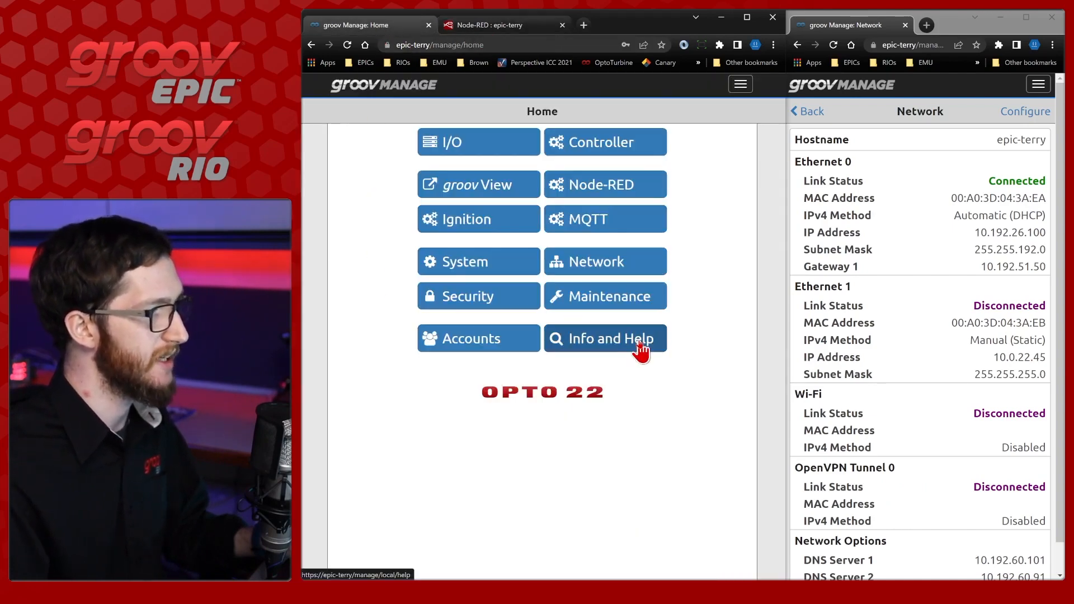
click(640, 349)
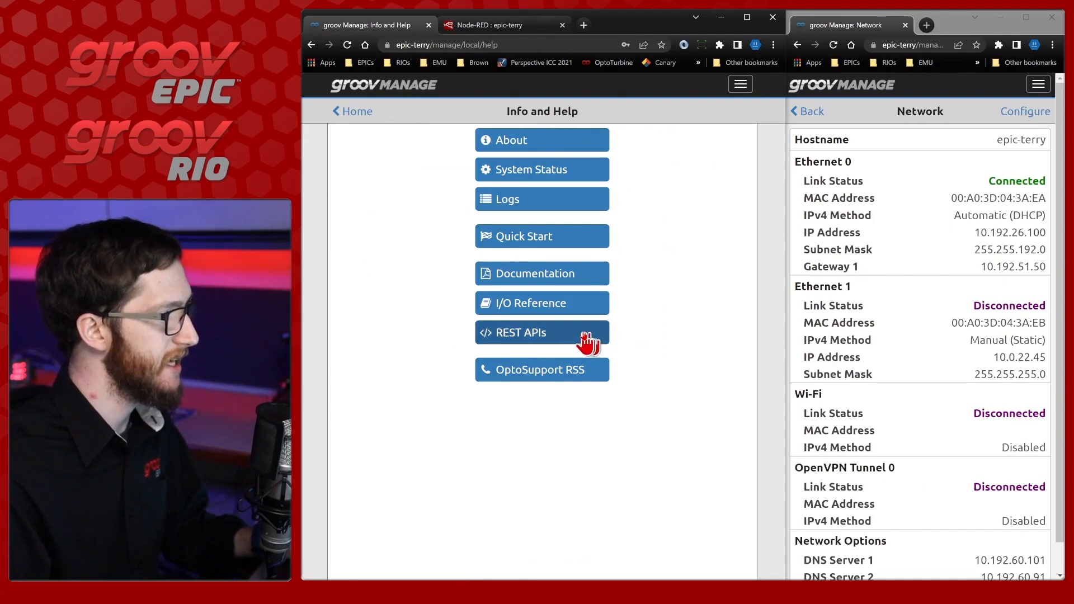
click(582, 338)
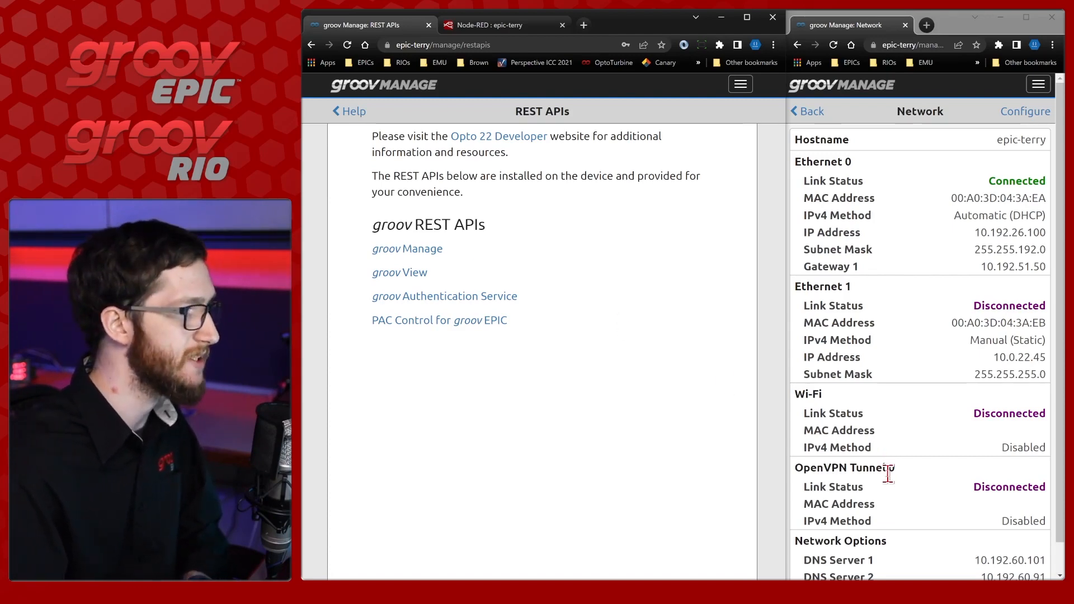
click(421, 253)
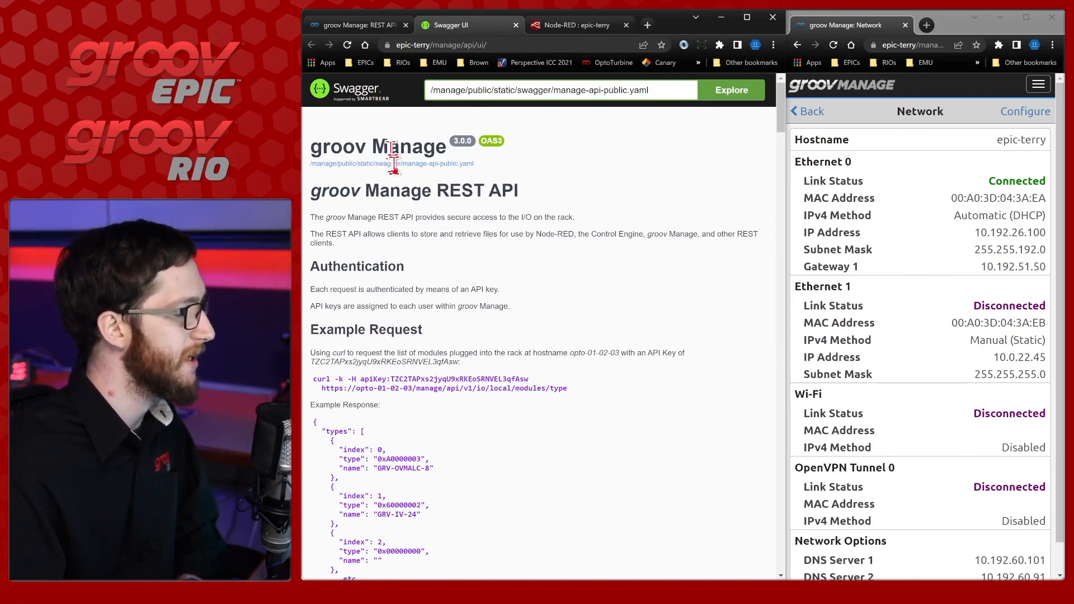
Review the groov Manage REST API introduction and open the API key authorization form.
scroll(423, 268, down, 1)
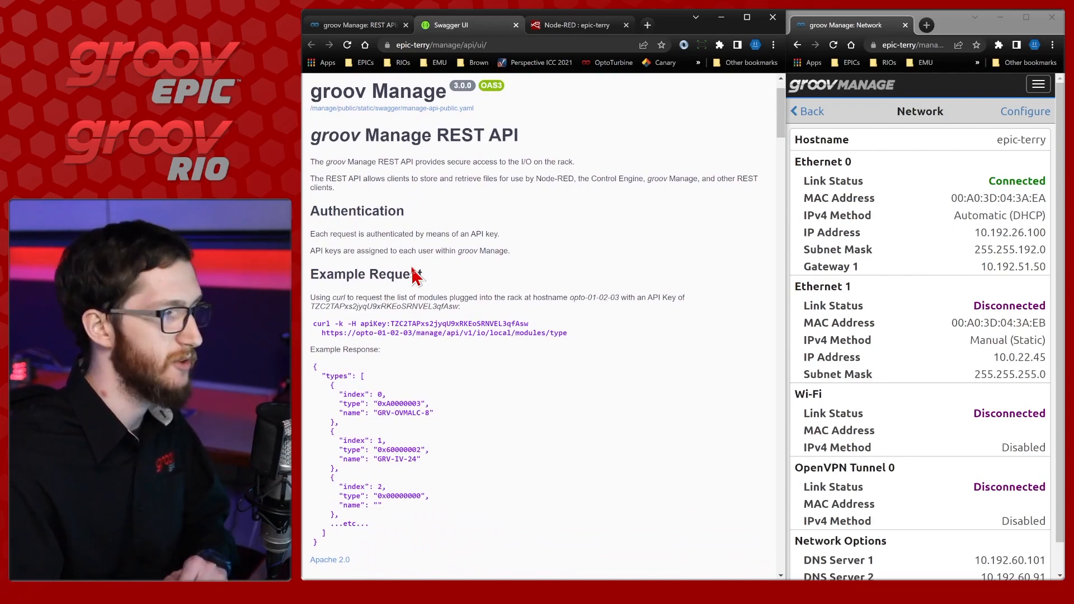
scroll(469, 253, up, 1)
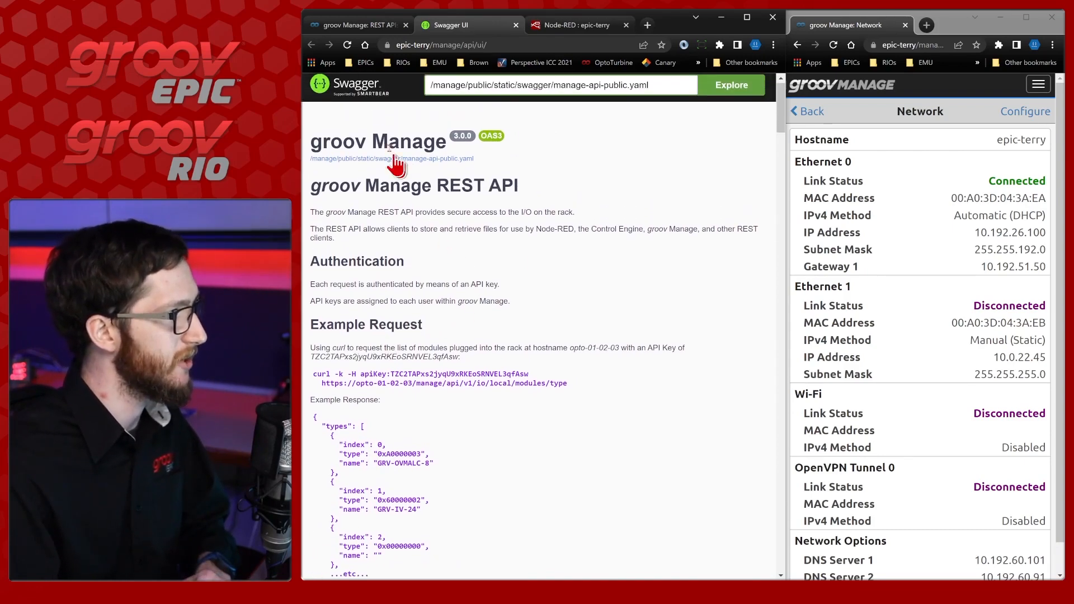
scroll(500, 288, down, 5)
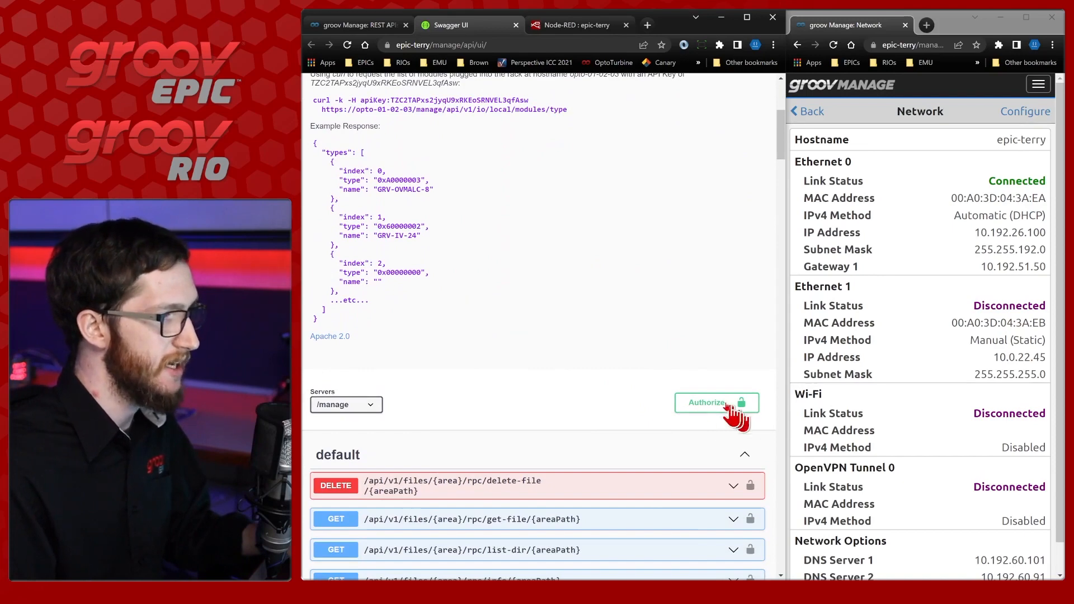
click(721, 414)
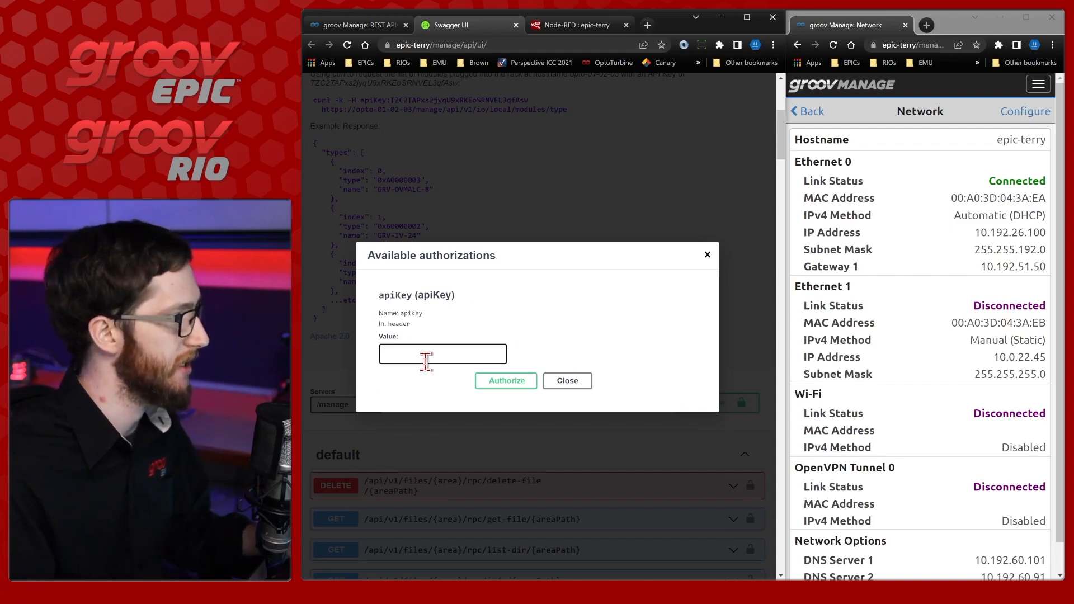
Switch to groov Manage and open the local opto user's account details.
click(361, 26)
click(350, 111)
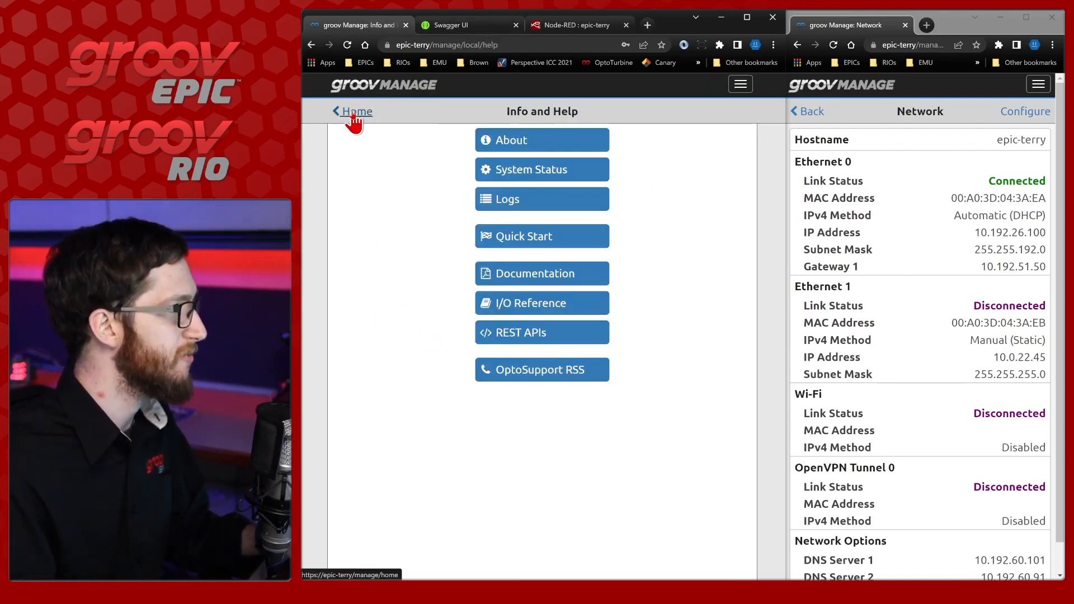
click(352, 113)
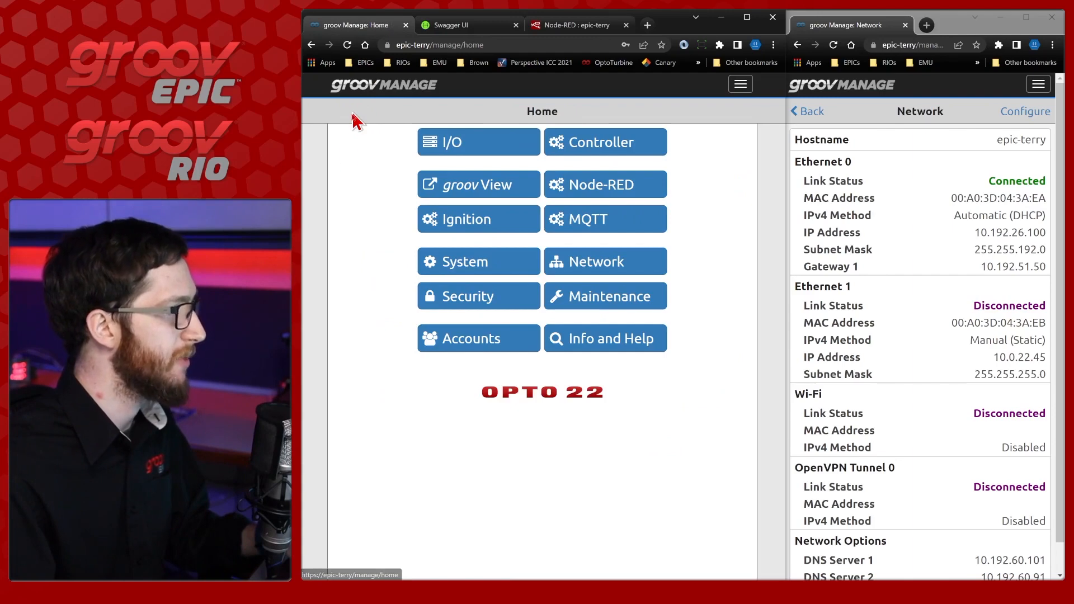
click(470, 351)
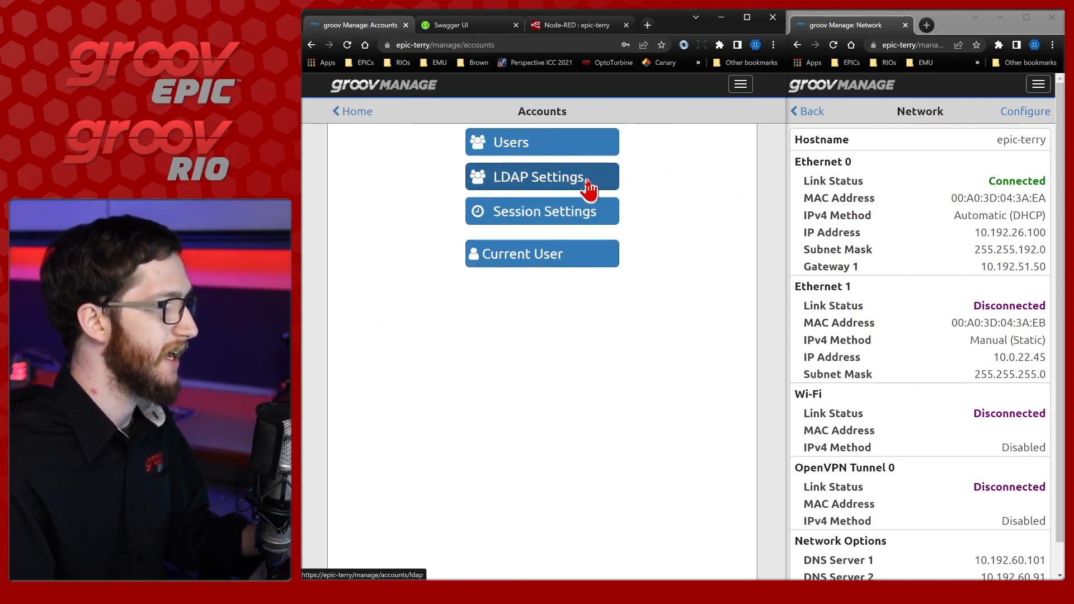
click(596, 149)
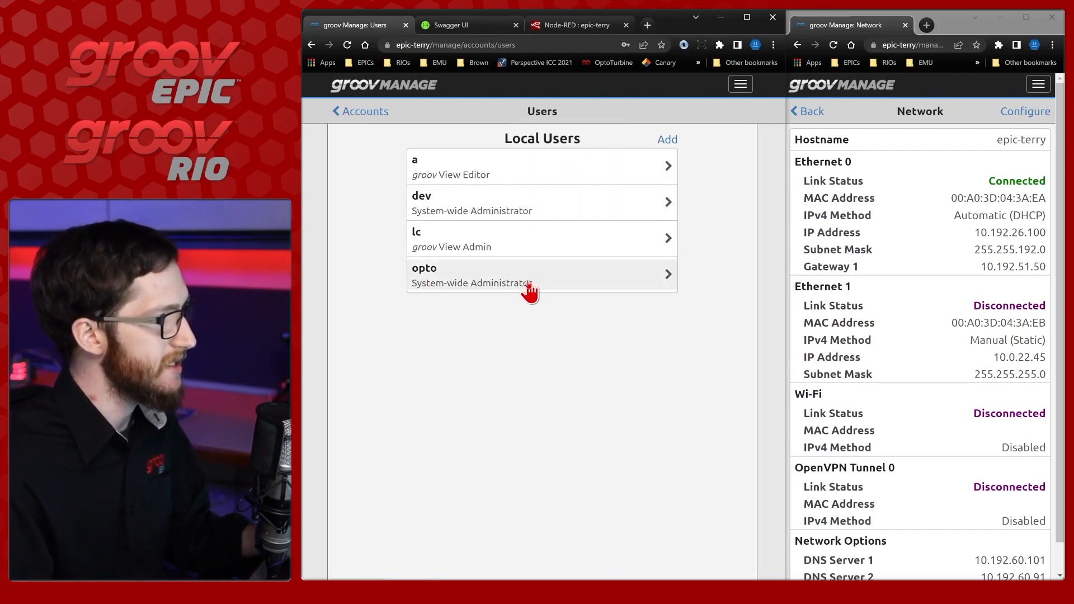
click(547, 288)
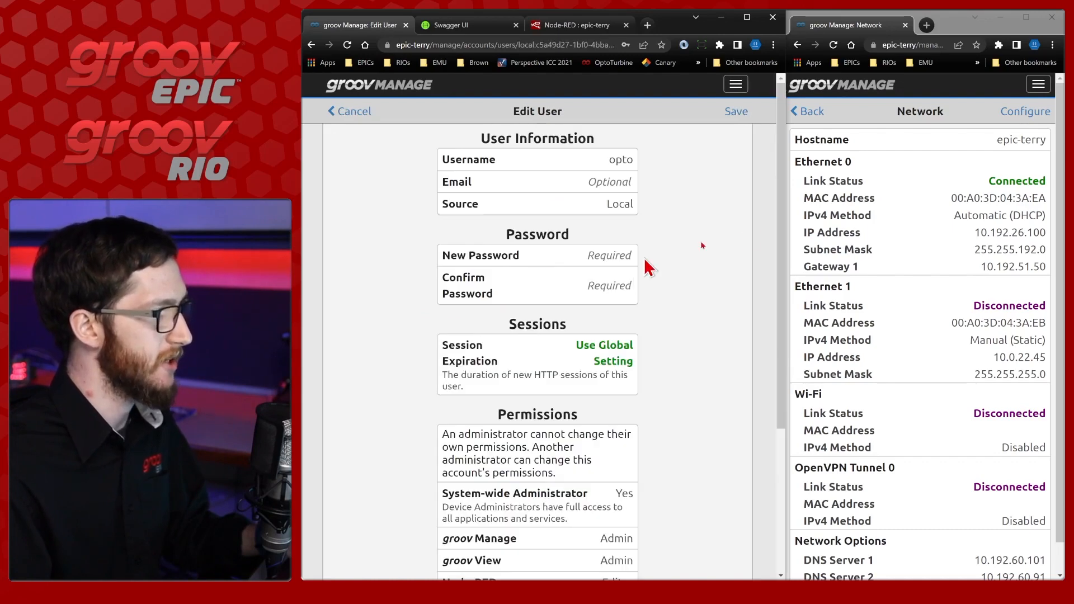
Copy the opto user's API key and return to the API key authorization form in Swagger UI.
scroll(677, 258, down, 3)
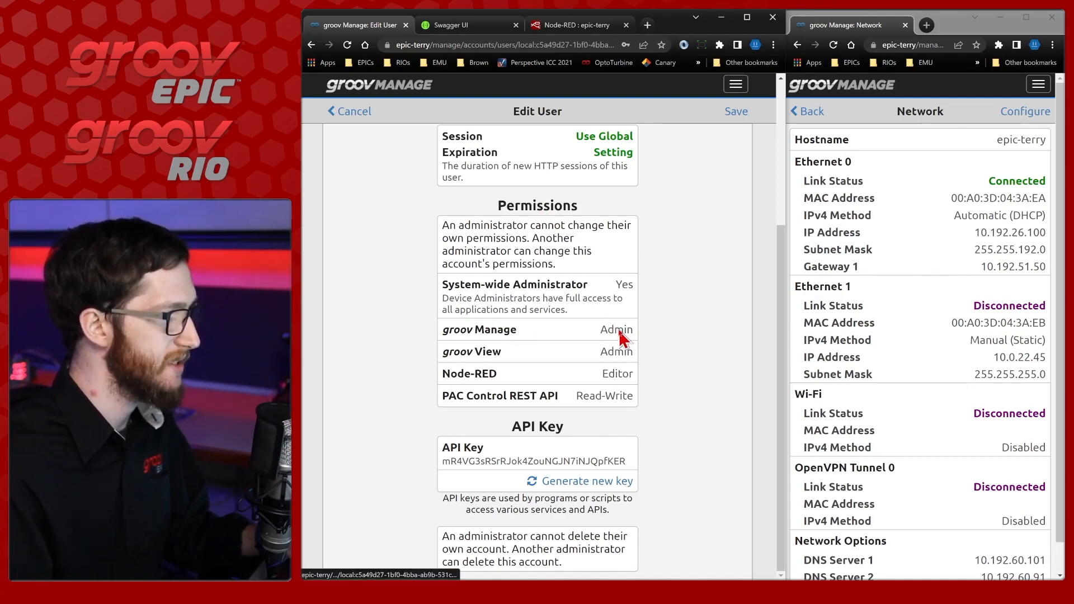
double_click(463, 464)
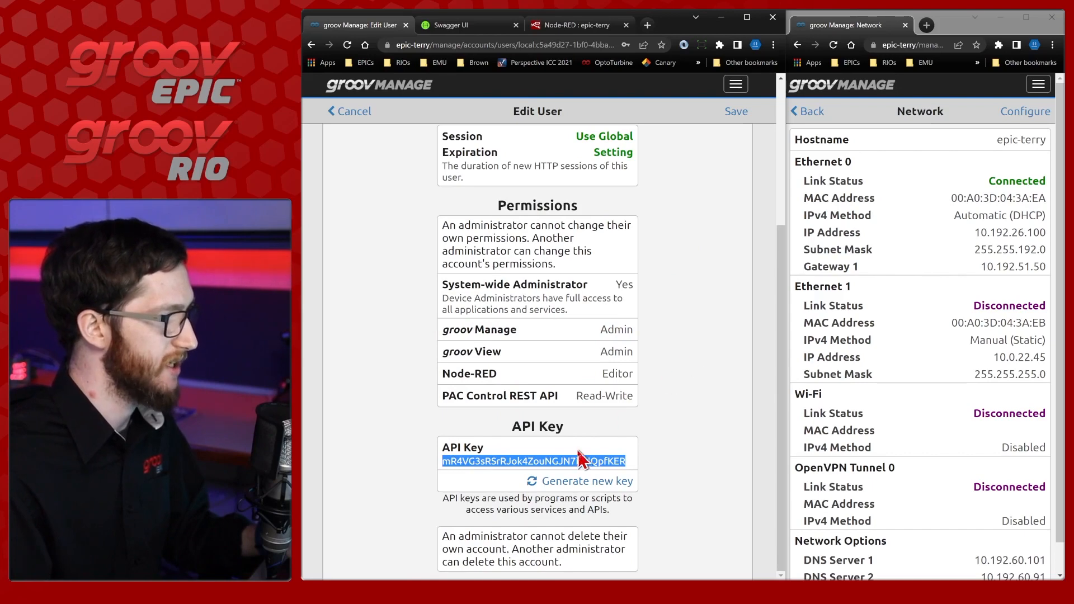
right_click(596, 457)
click(609, 469)
click(683, 347)
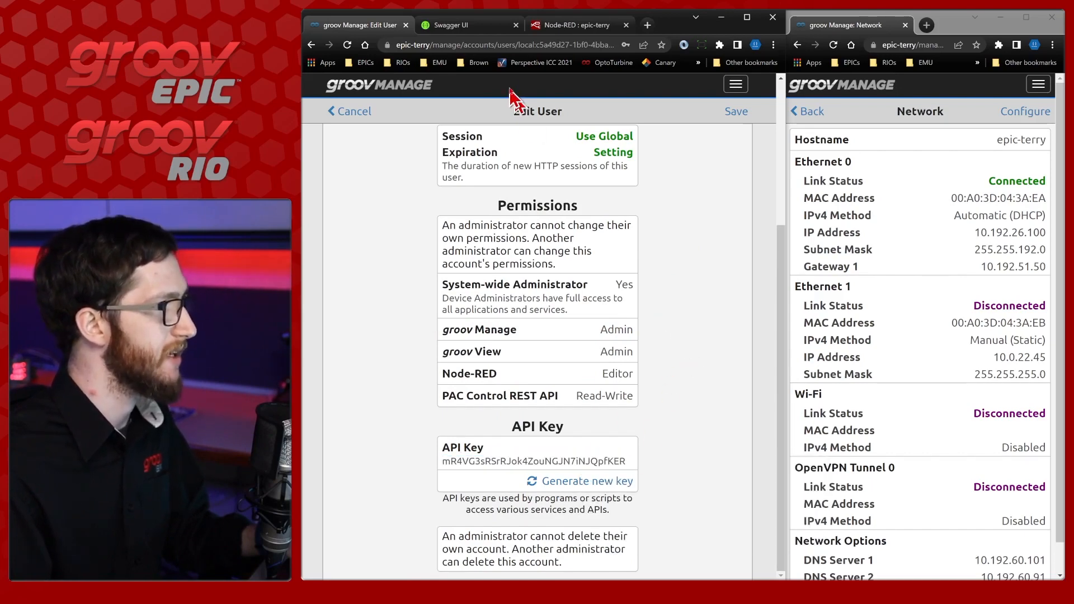
click(481, 25)
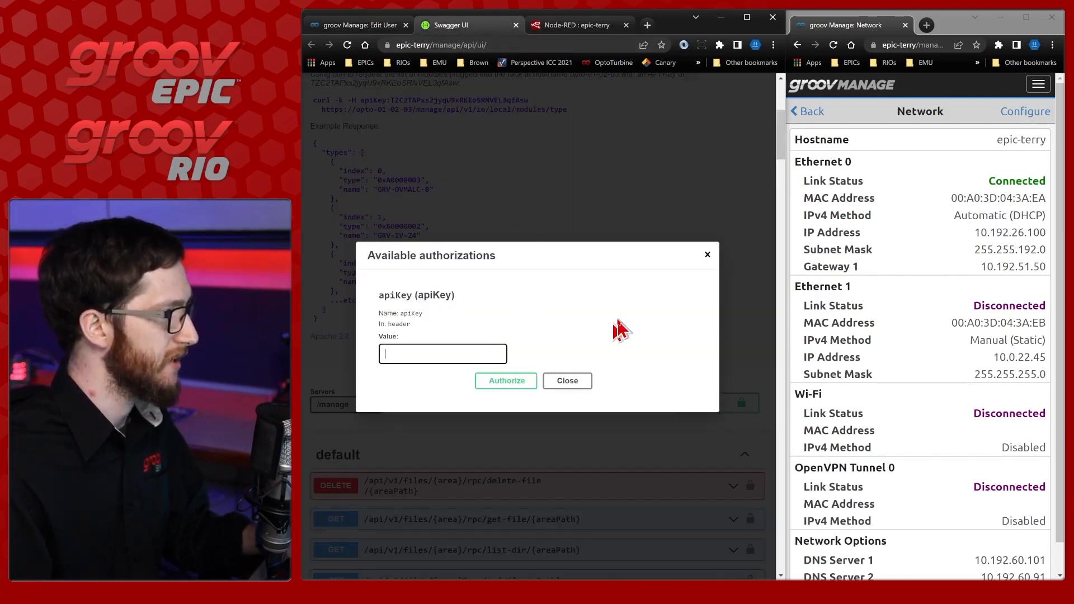
Paste the copied API key as the apiKey value, authorize Swagger UI with it, and close the authorization form.
key(ctrl+v)
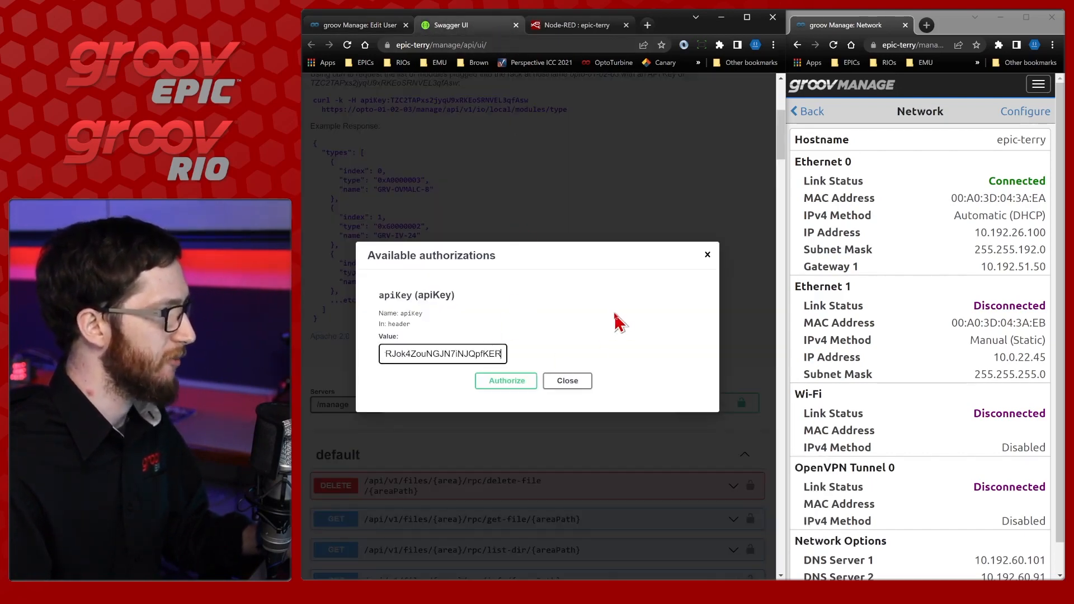
click(506, 381)
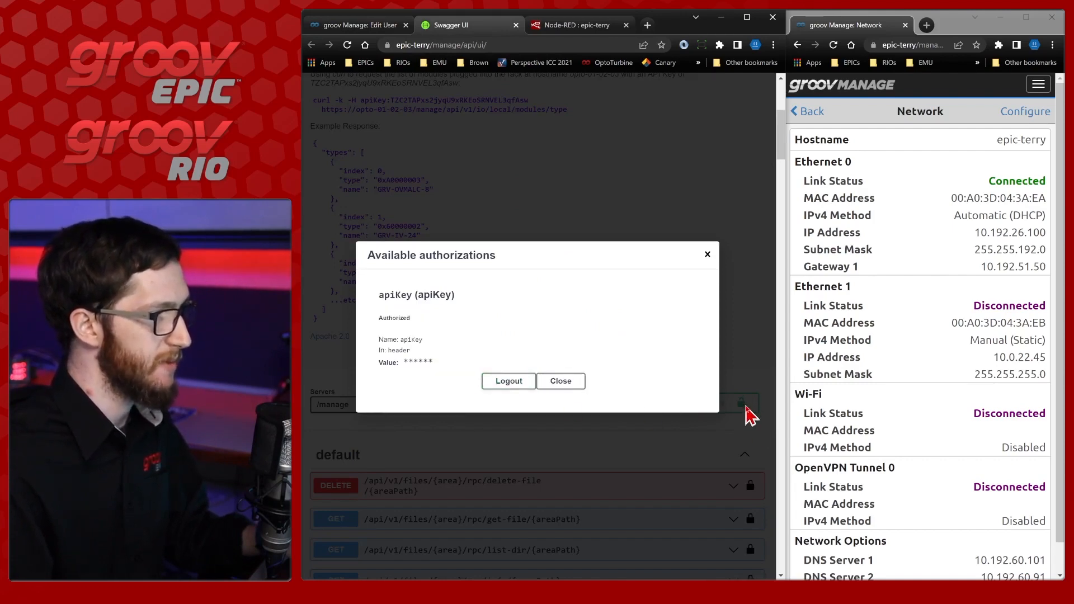
click(562, 383)
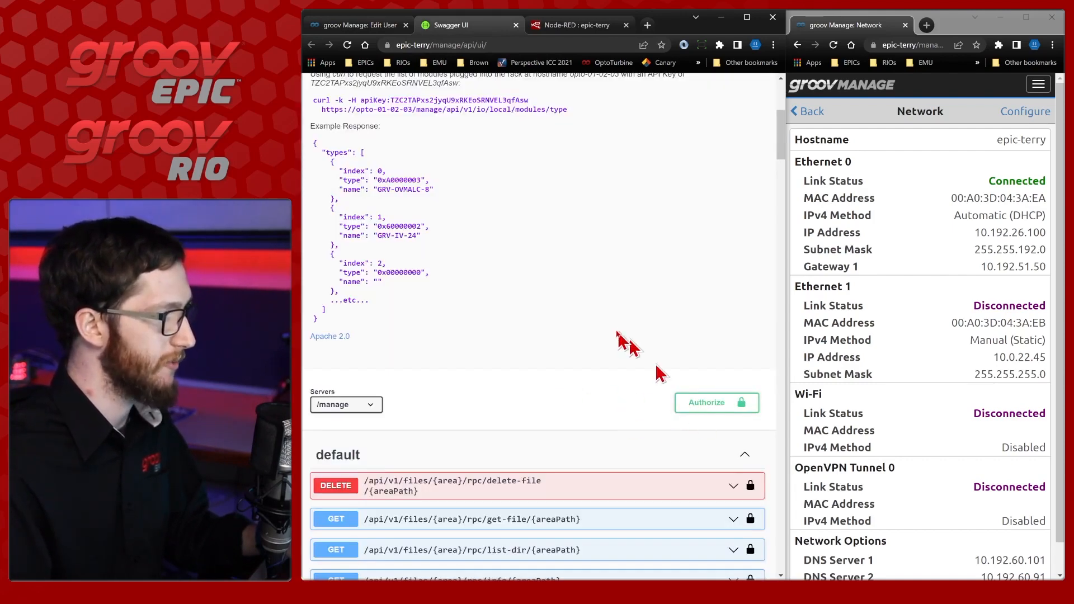
Find the POST /api/v1/system/network/vpn/openvpn/enable endpoint, expand it, and make its request editable for a trial run.
scroll(611, 335, down, 8)
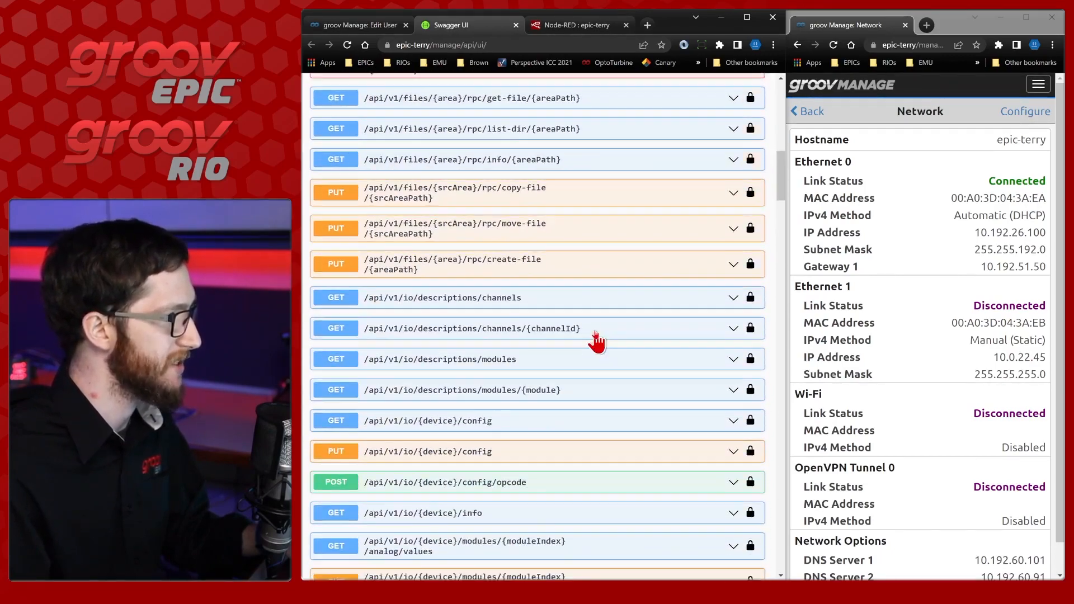
scroll(595, 341, down, 4)
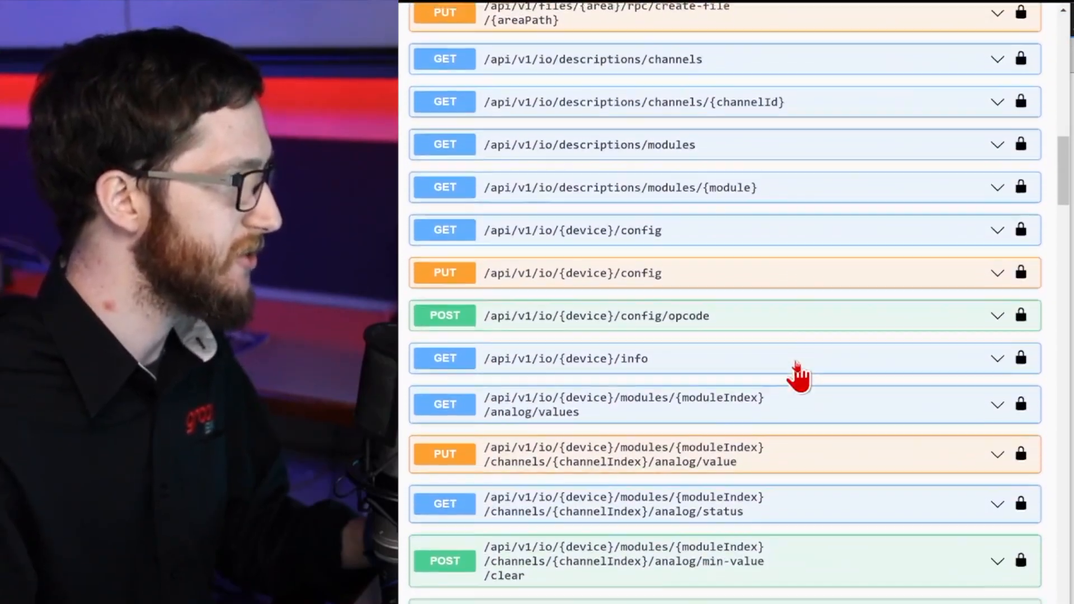
scroll(798, 377, down, 7)
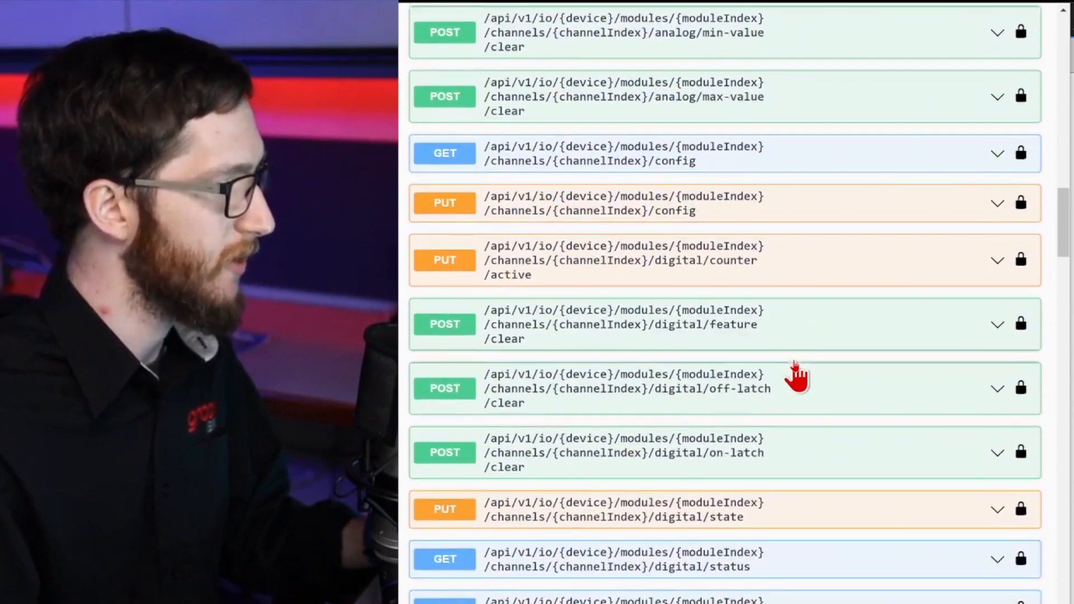
scroll(797, 376, down, 10)
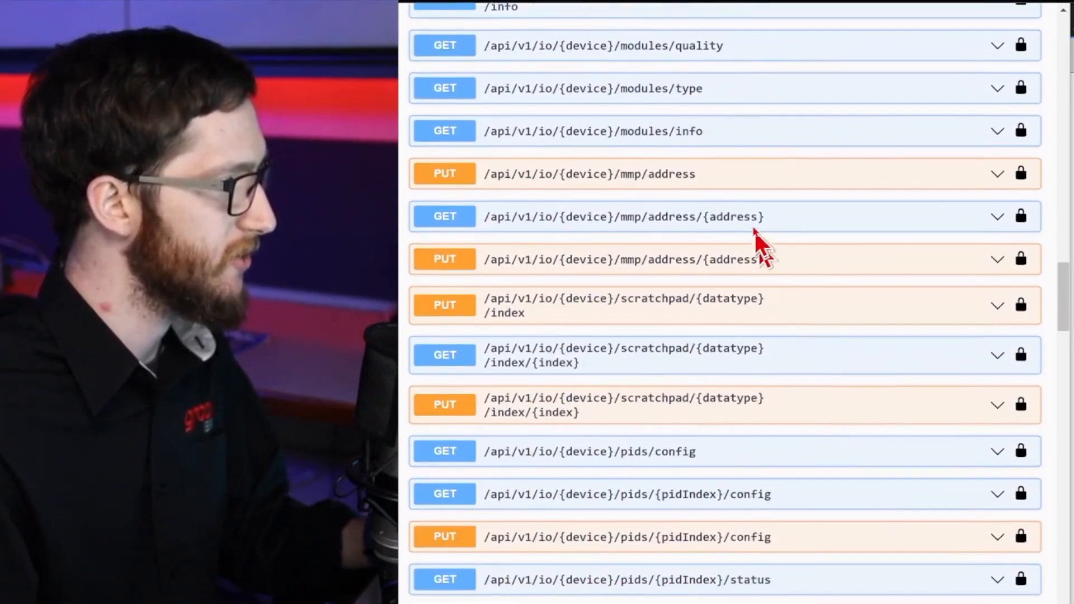
scroll(754, 231, down, 5)
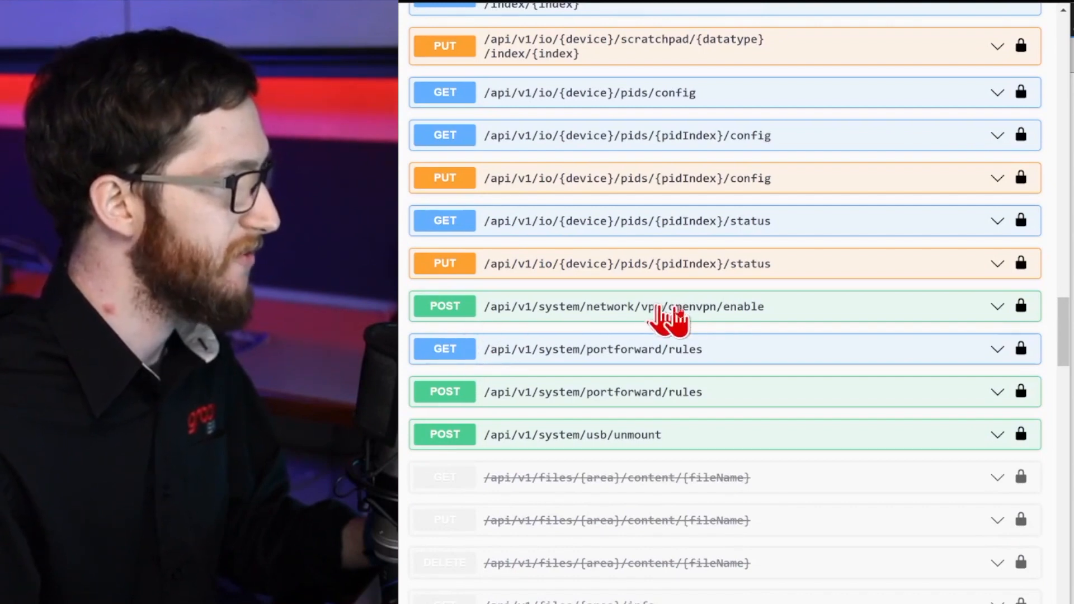
click(805, 313)
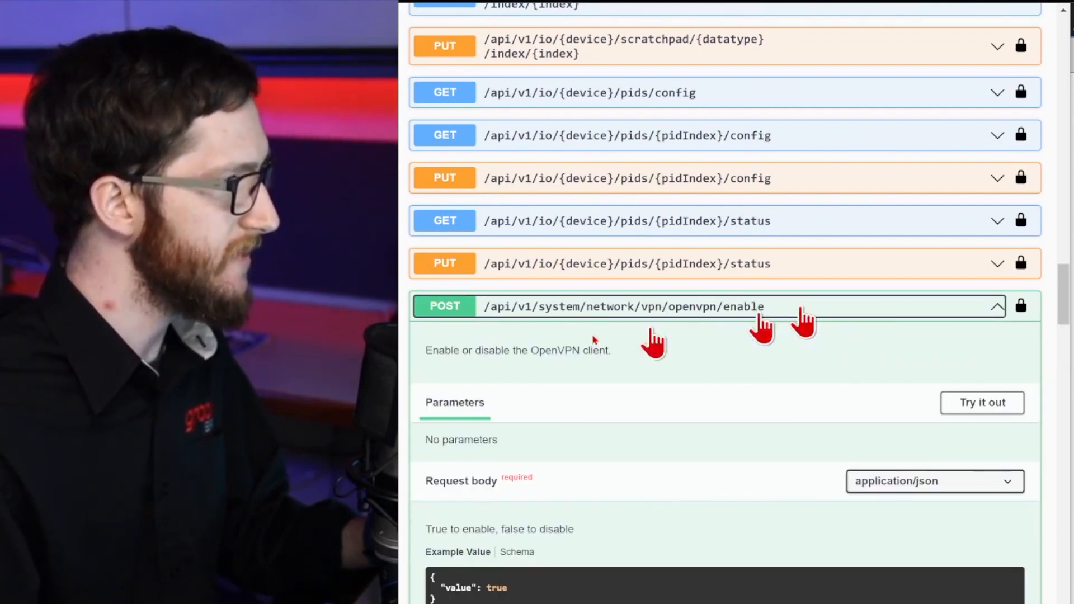
click(976, 404)
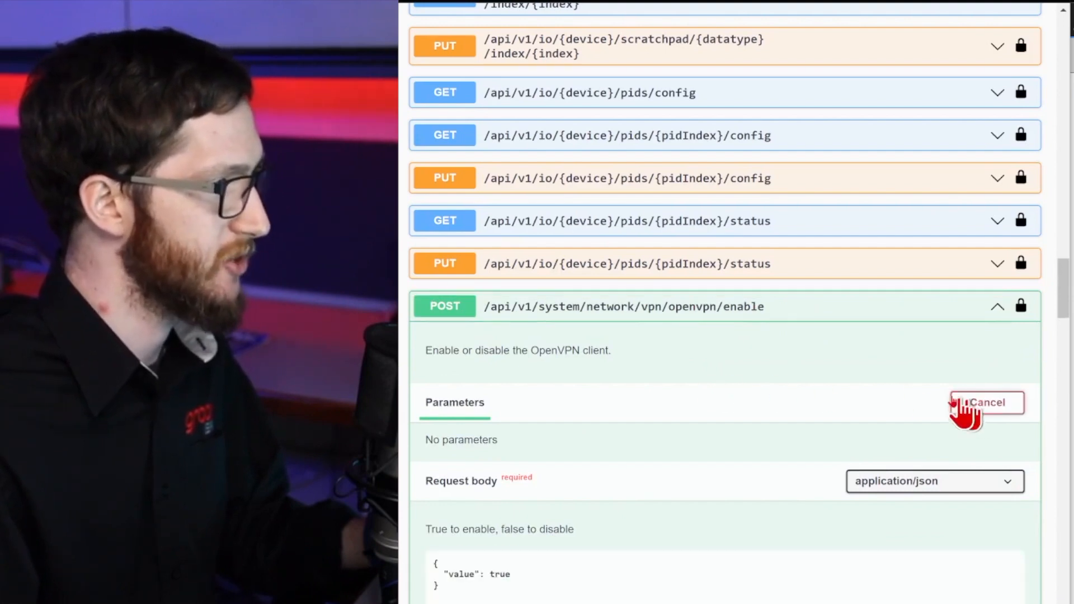
Condense the OpenVPN enable request body to the single line { "value": true } and execute the request.
scroll(727, 385, down, 3)
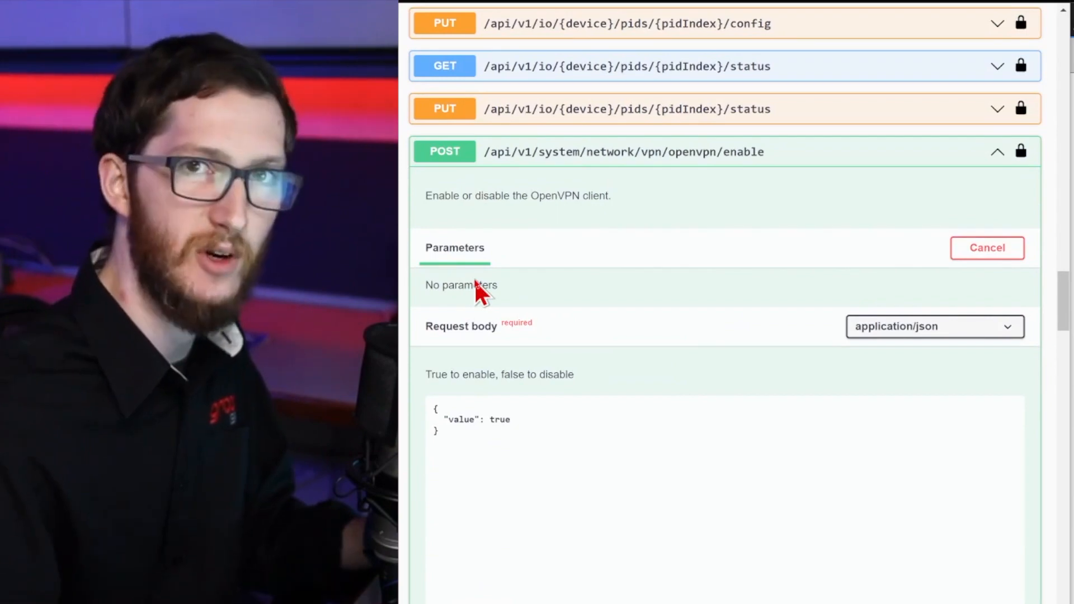
scroll(474, 278, down, 2)
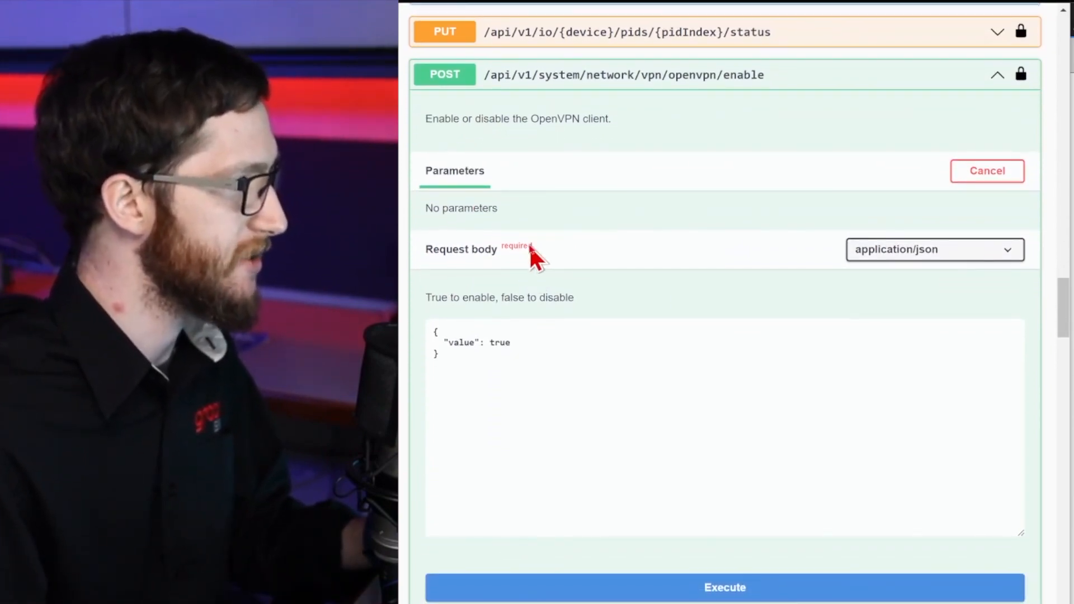
scroll(515, 269, down, 1)
click(512, 275)
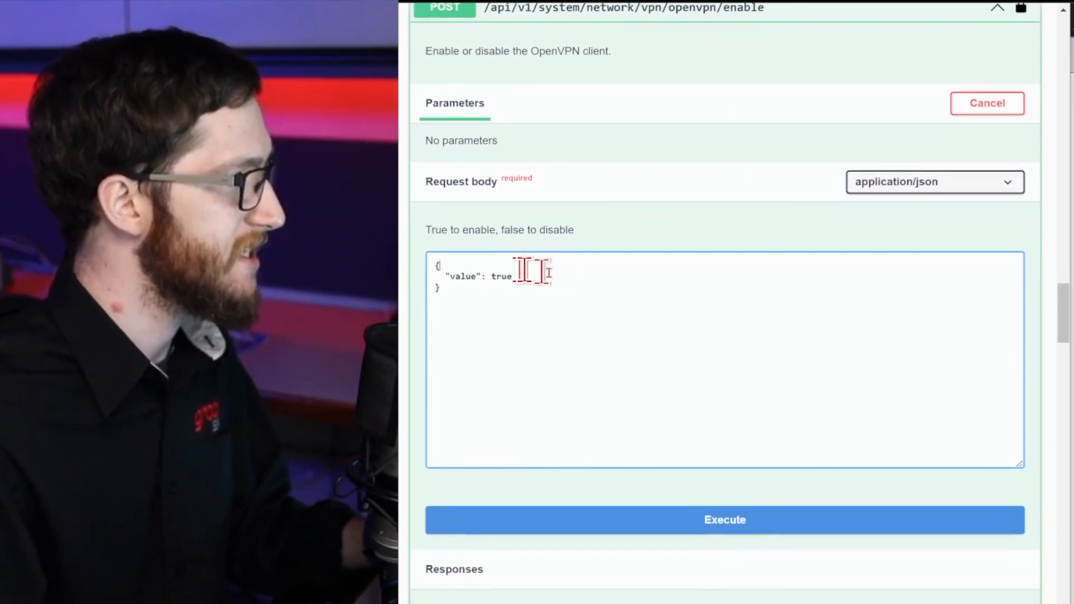
key(Delete)
key(Delete)
key(Delete)
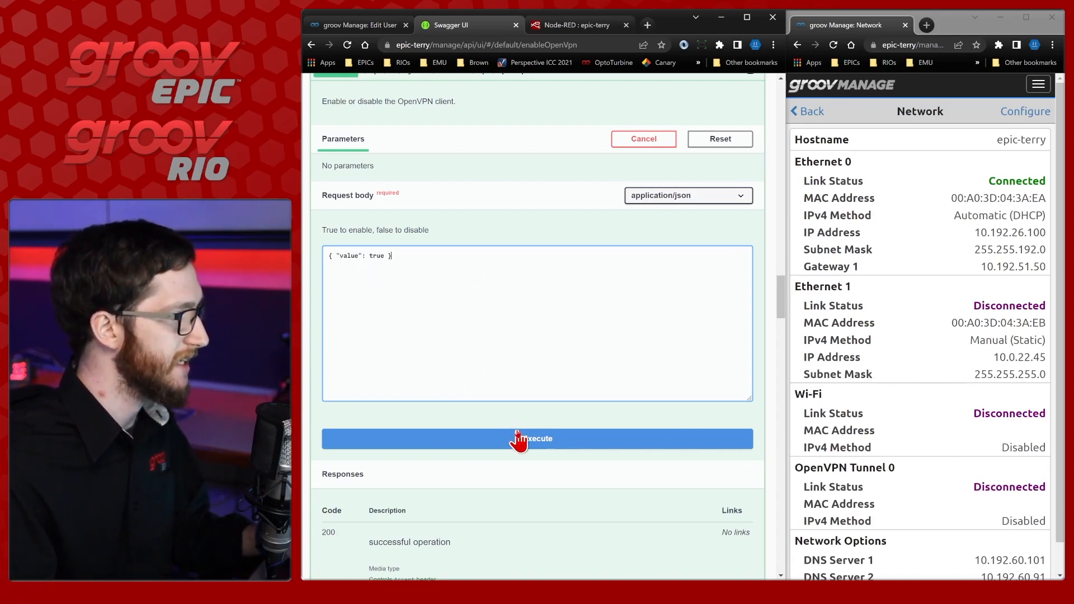
click(504, 447)
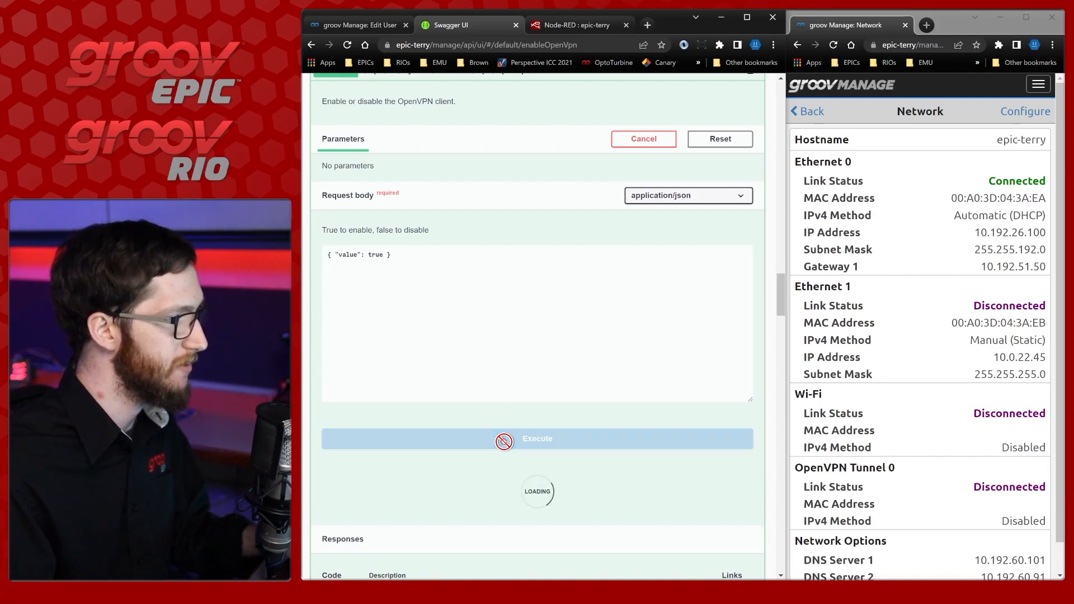
Check the OpenVPN Tunnel 0 status and examine the server response code and the curl command's API key header, content type and body.
scroll(839, 470, down, 1)
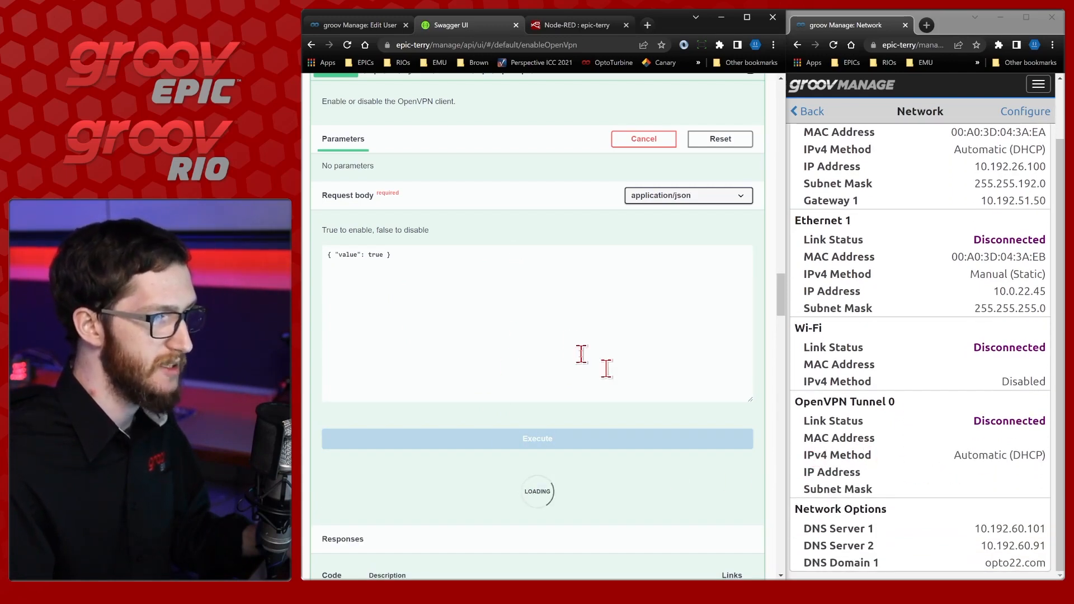
scroll(561, 340, down, 5)
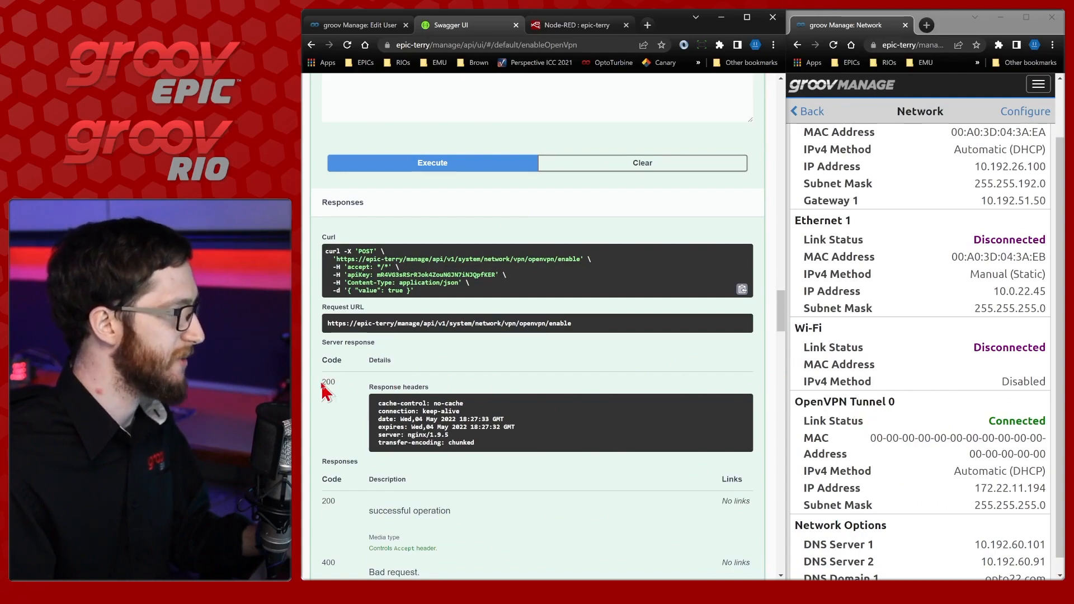
drag(322, 390, 339, 393)
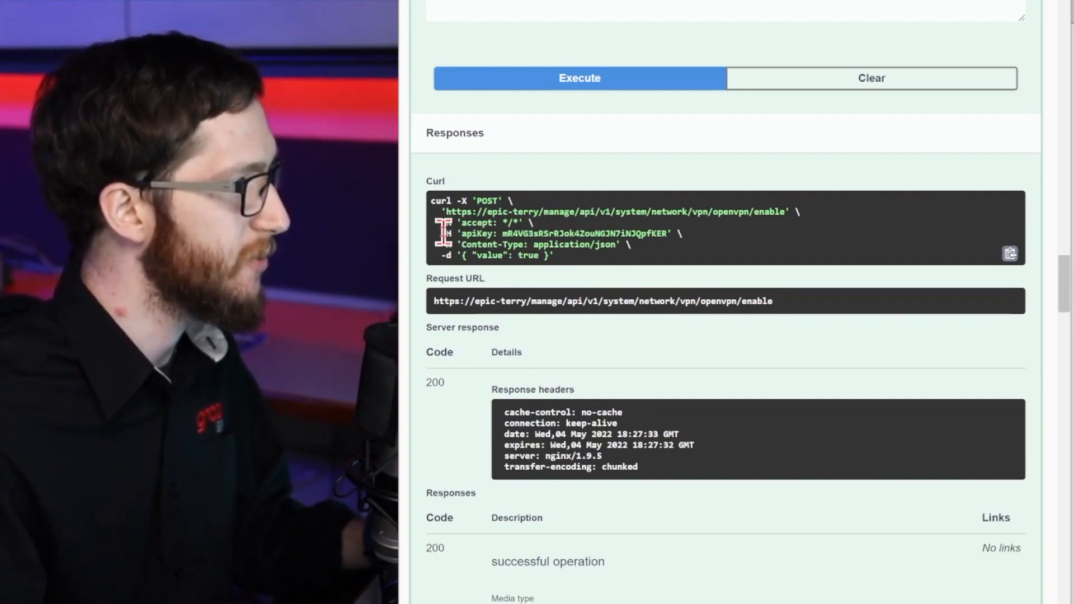
drag(443, 233, 706, 235)
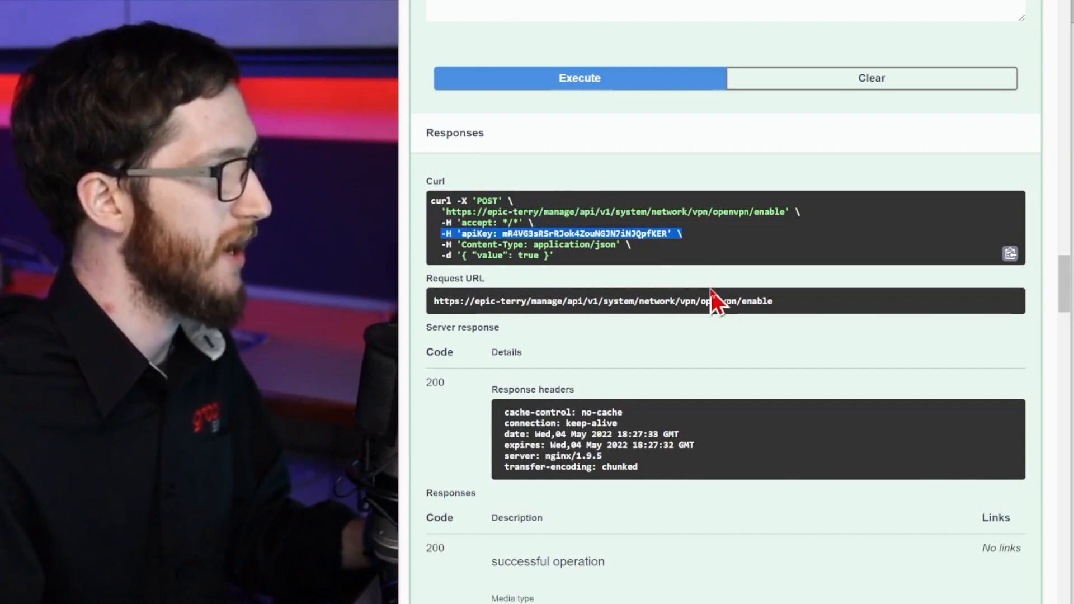
click(489, 240)
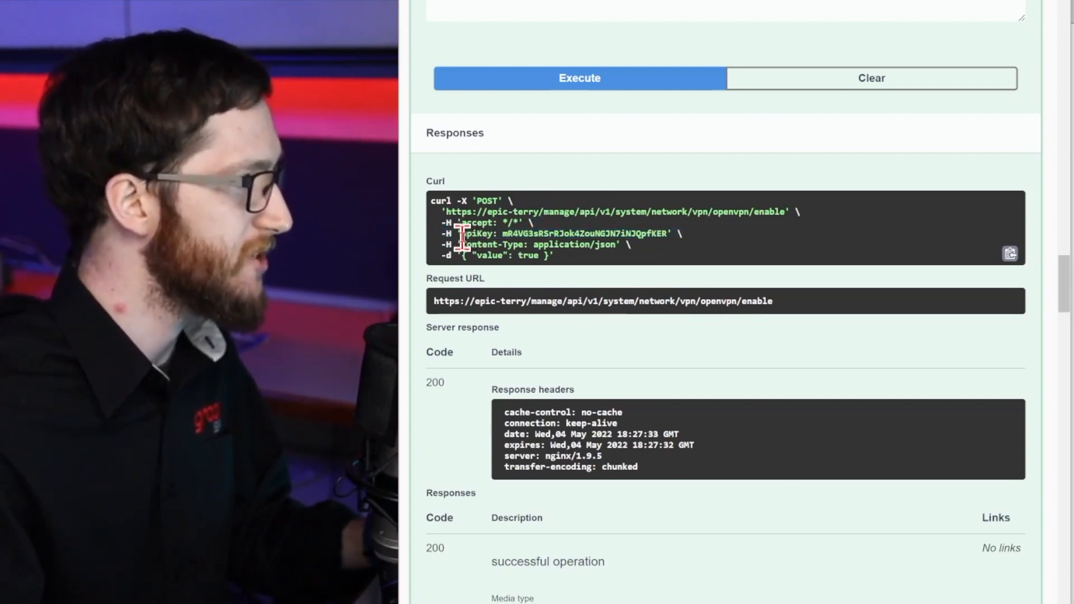
drag(462, 234, 668, 235)
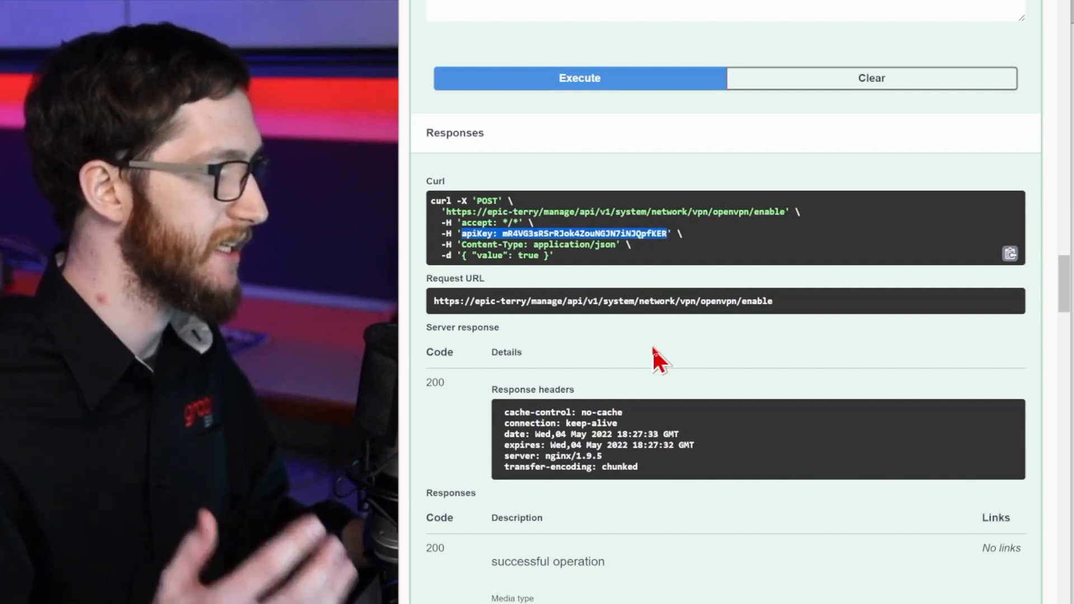
click(488, 221)
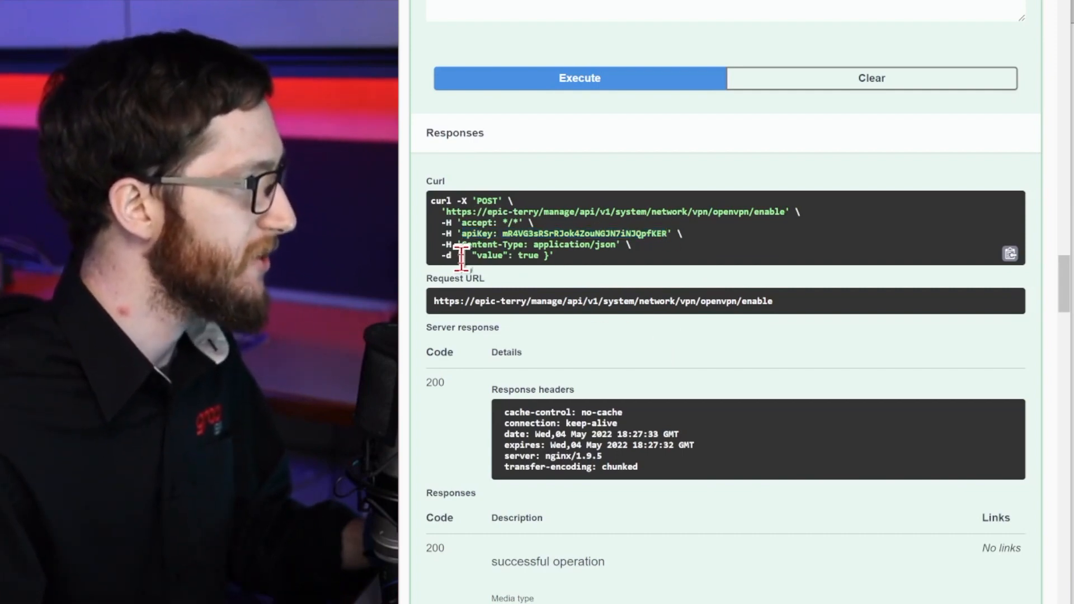
drag(459, 258, 540, 259)
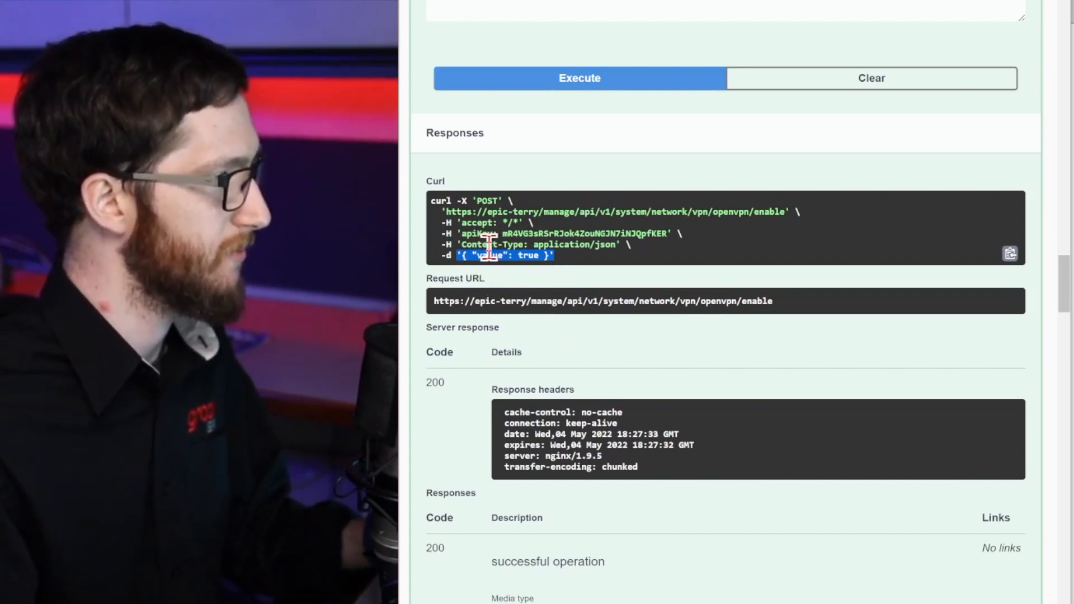
click(613, 344)
drag(538, 234, 666, 246)
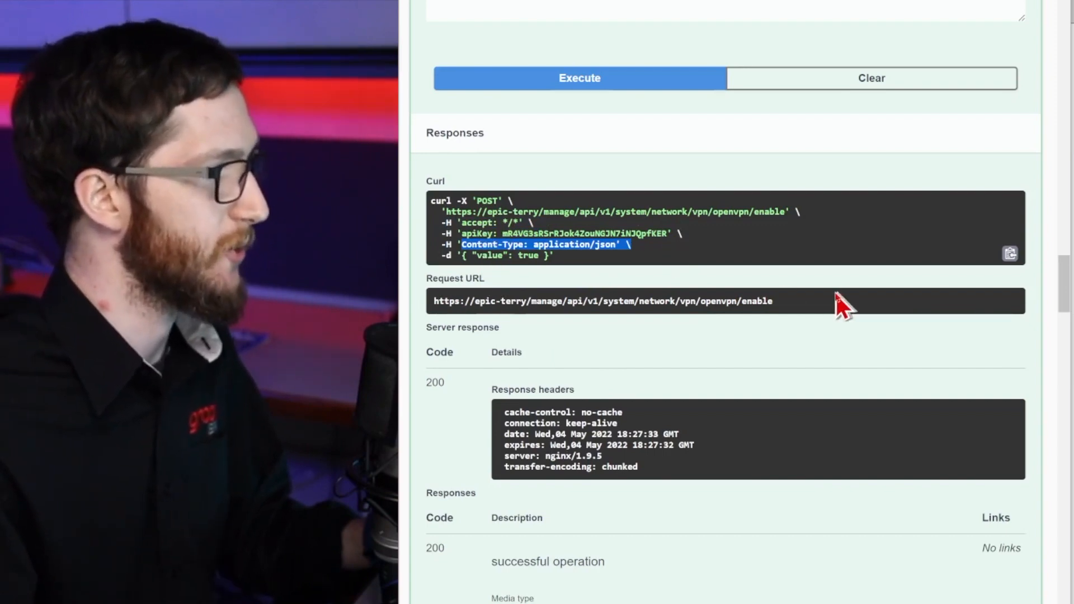
click(806, 320)
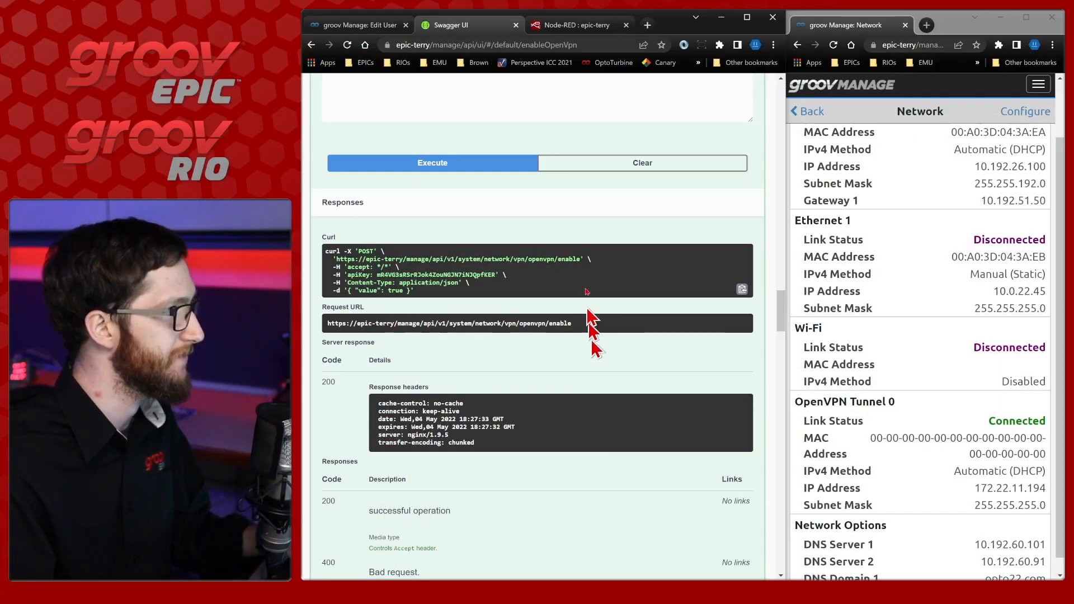
Copy the OpenVPN enable request URL from Swagger UI and set it as the URL of the http request node in Node-RED.
drag(571, 324, 337, 323)
right_click(386, 328)
click(417, 338)
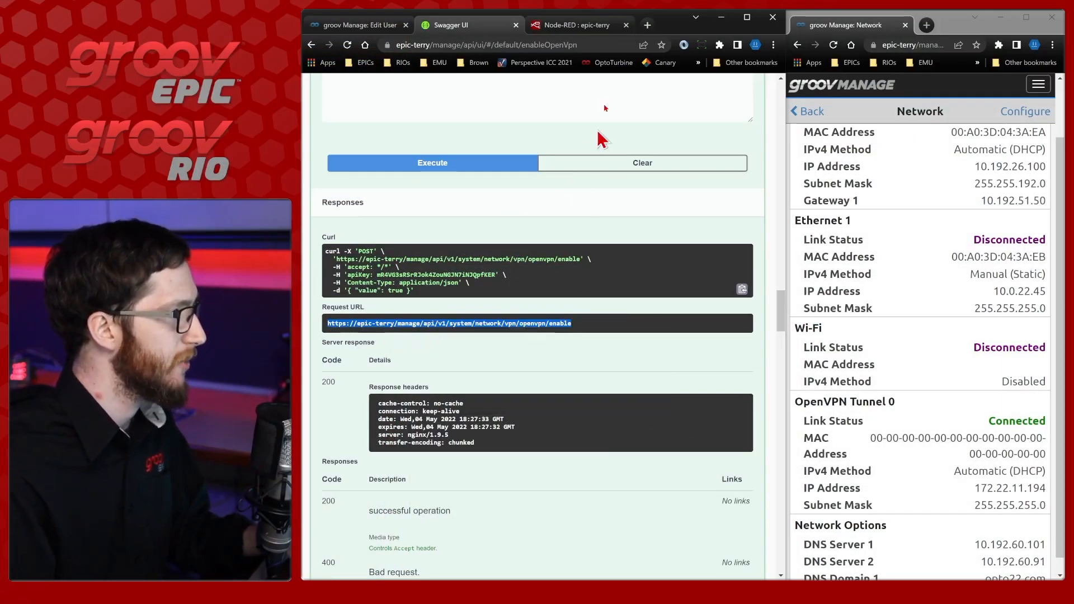
click(580, 28)
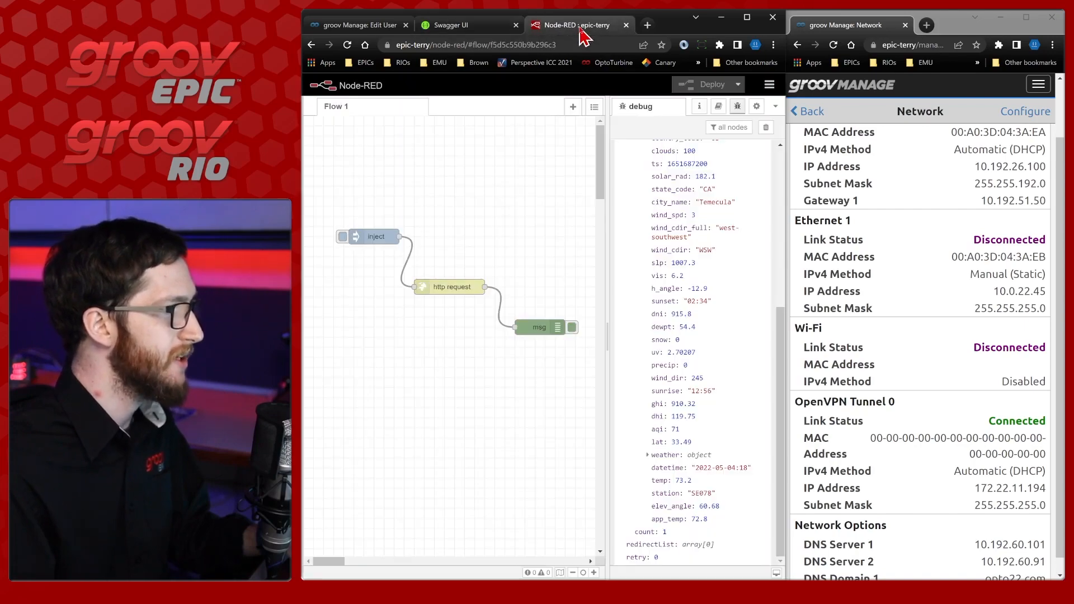
double_click(450, 288)
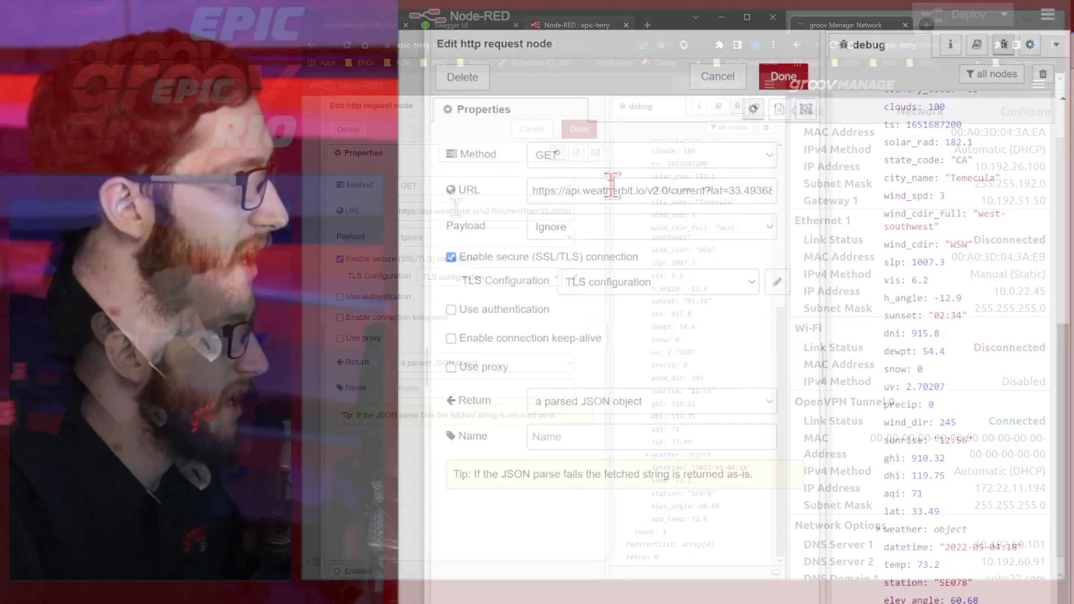
triple_click(457, 213)
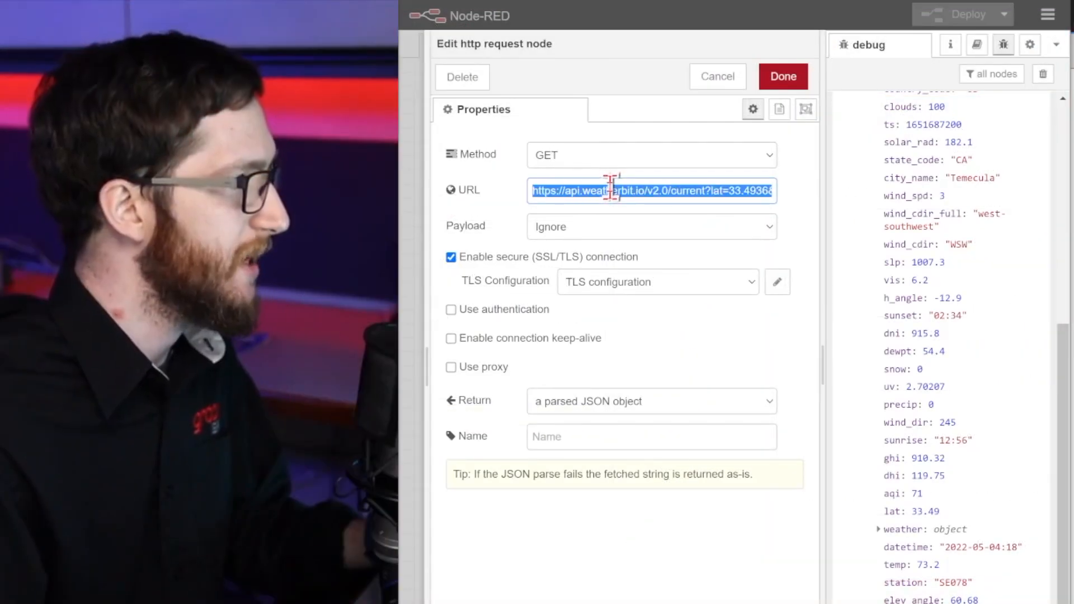
key(ctrl+v)
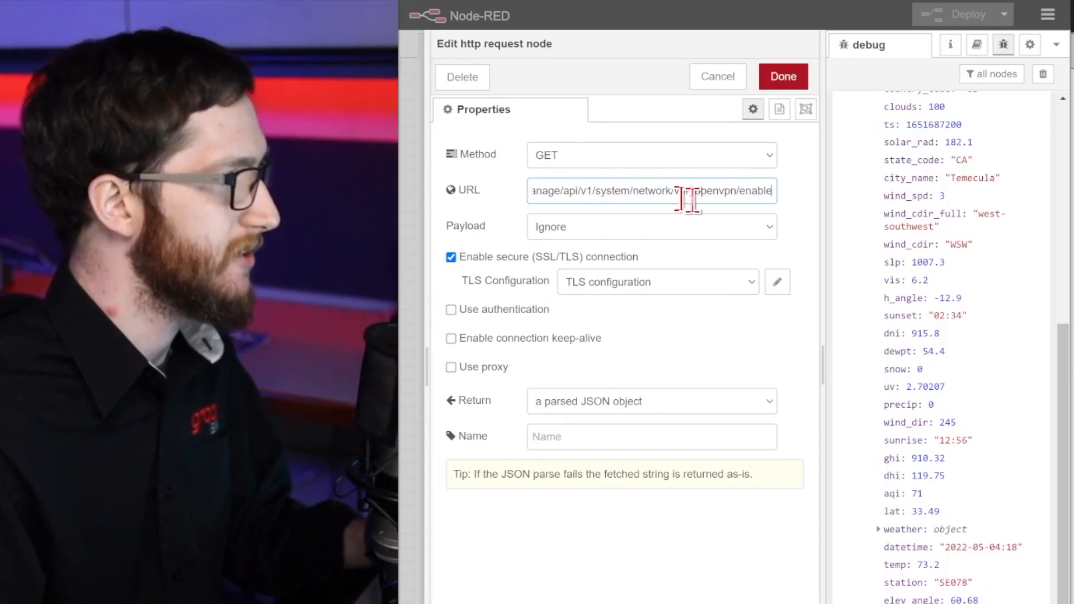
drag(695, 190, 791, 192)
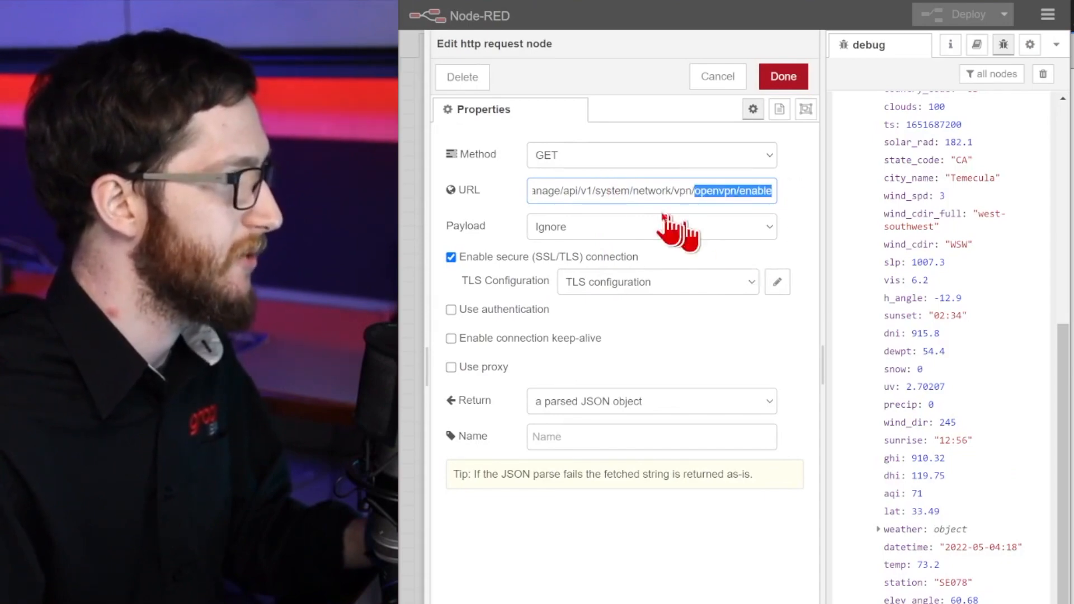
drag(618, 191, 489, 199)
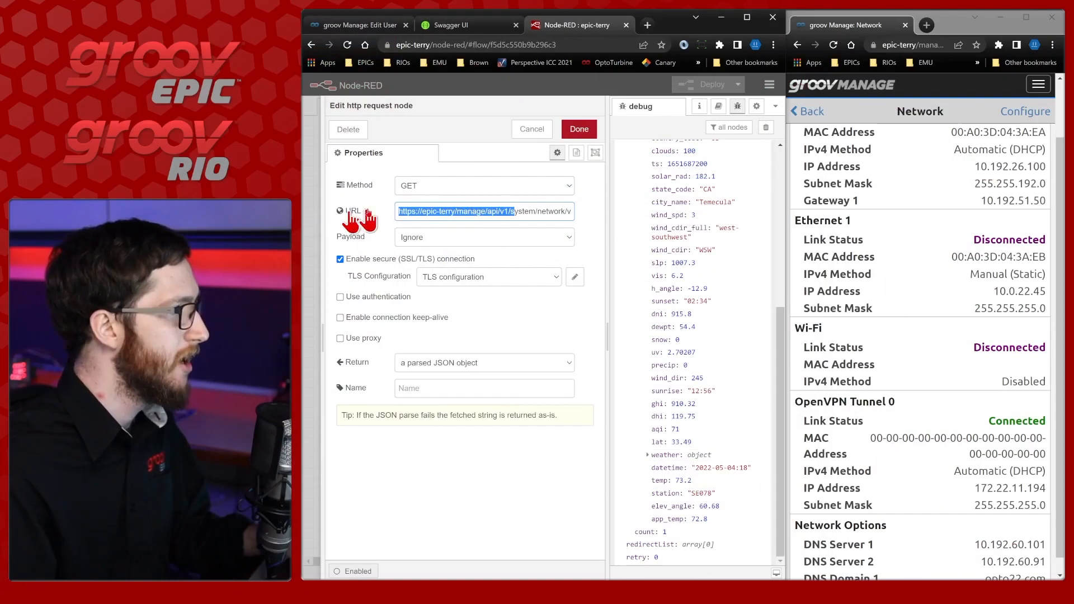
click(399, 212)
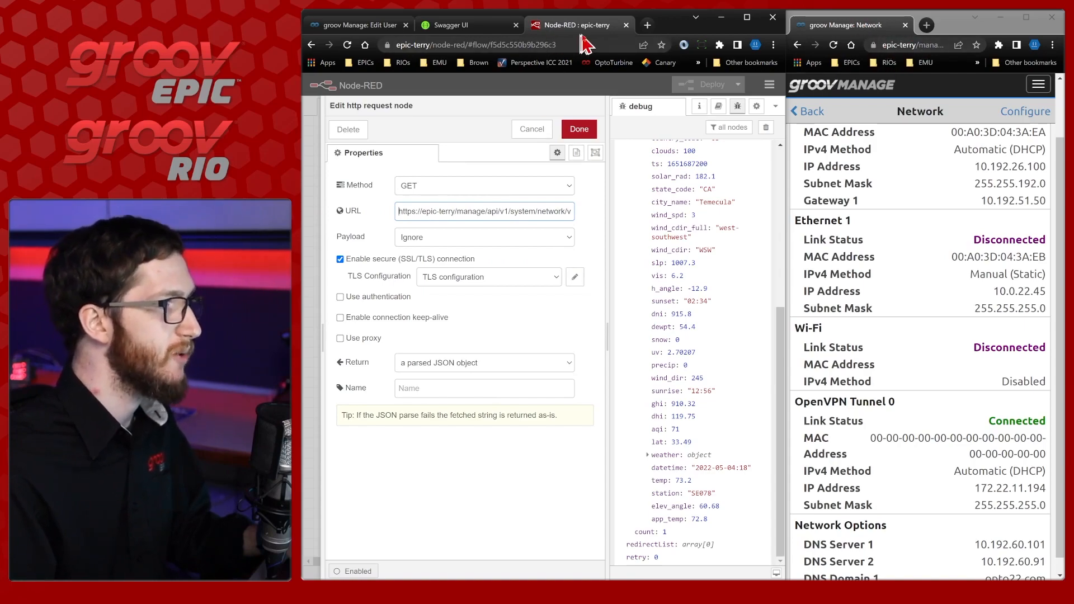
Replace the epic-terry host name in the http request node's URL with localhost.
click(454, 211)
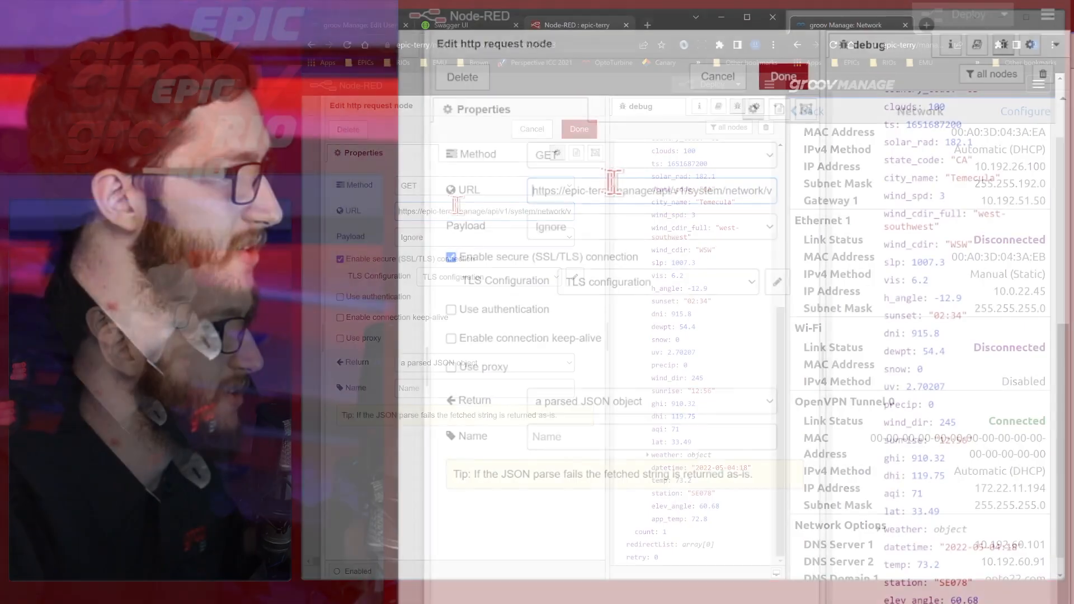
key(BackSpace)
key(BackSpace)
key(BackSpace)
key(BackSpace)
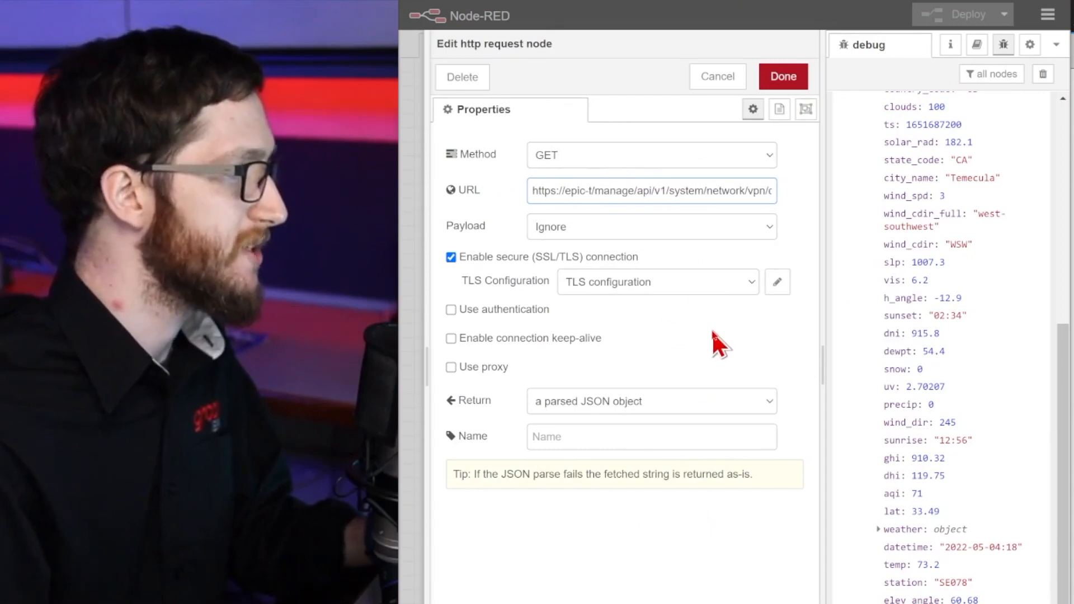
key(BackSpace)
key(BackSpace)
key(BackSpace)
key(BackSpace)
key(BackSpace)
key(BackSpace)
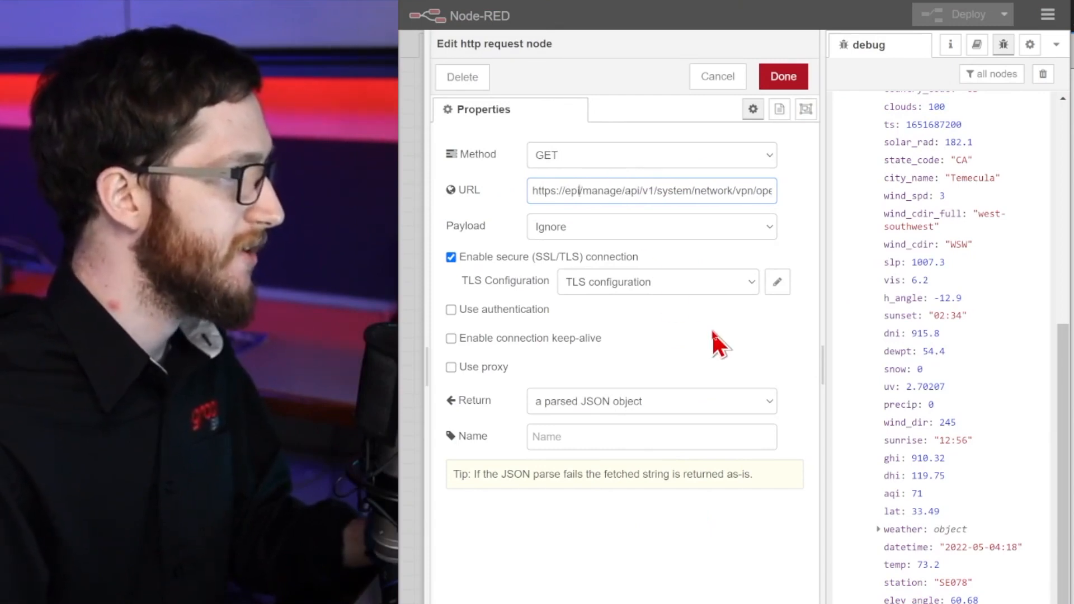
text(localhost)
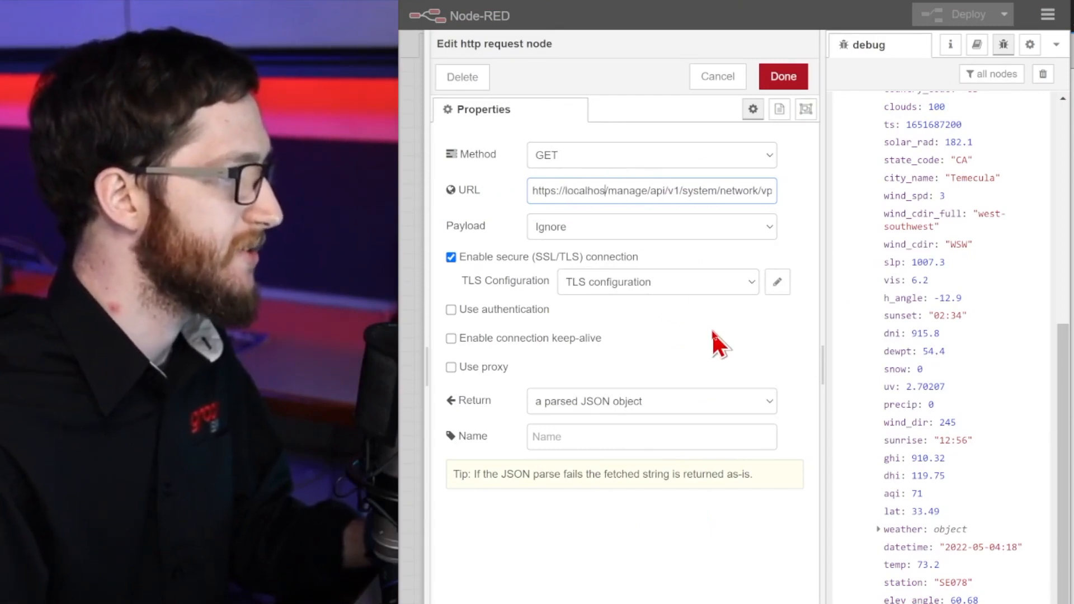
click(664, 326)
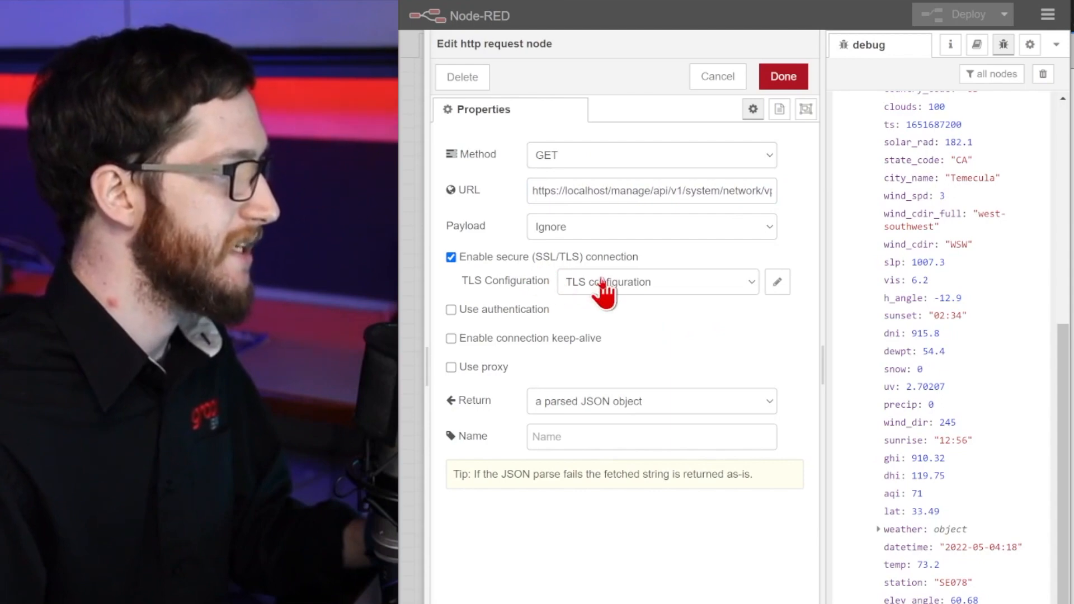
Review the http request node's TLS configuration, including its server certificate verification option, and save the http request node.
click(781, 291)
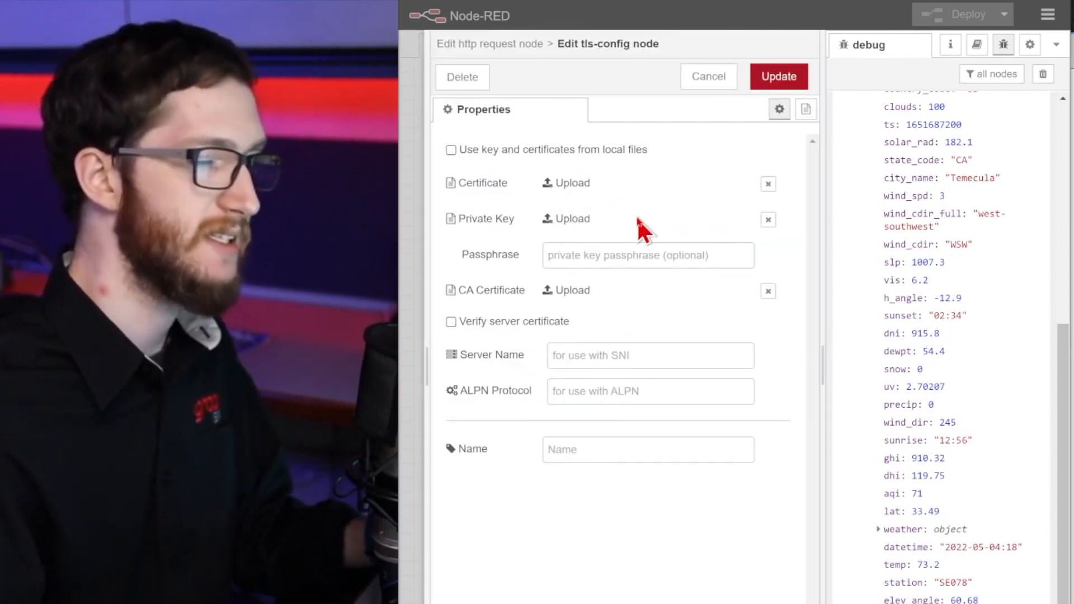
click(746, 79)
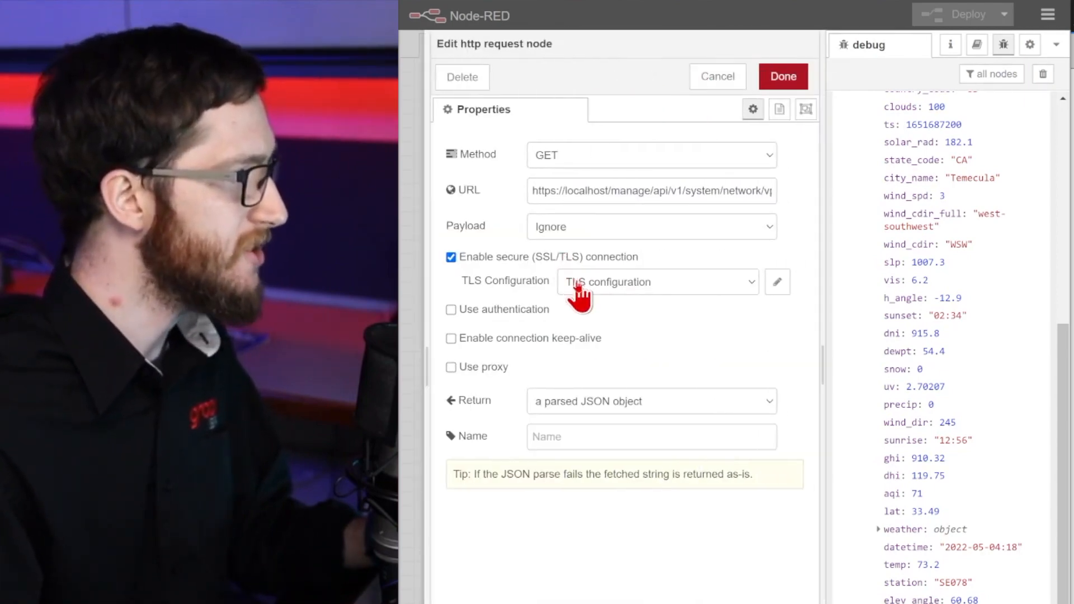
click(783, 79)
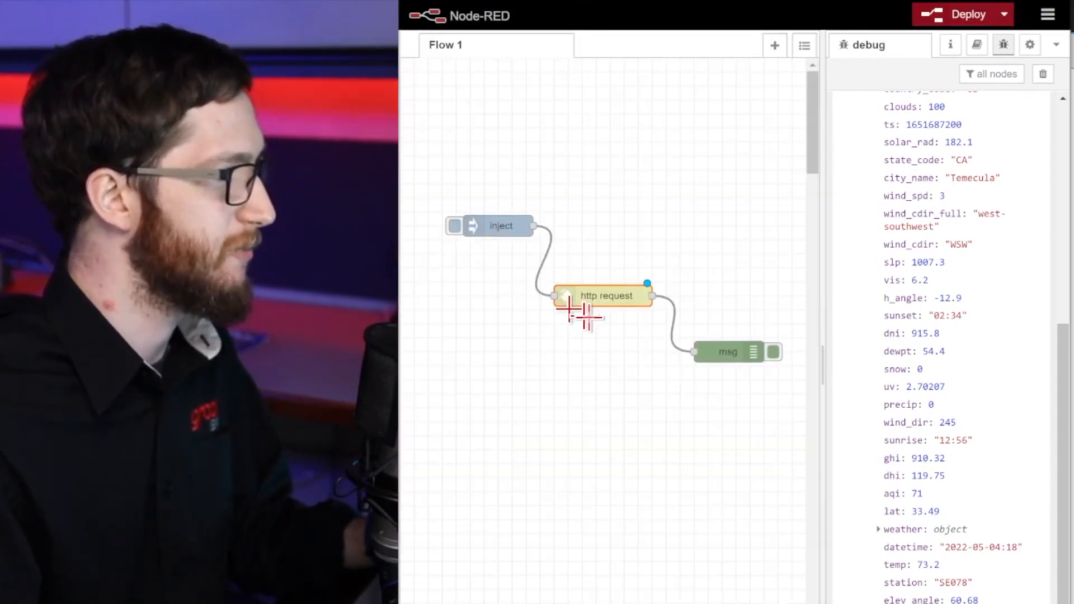
Move the inject node away from the http request node and insert a function node on the wire between them.
drag(479, 227, 446, 172)
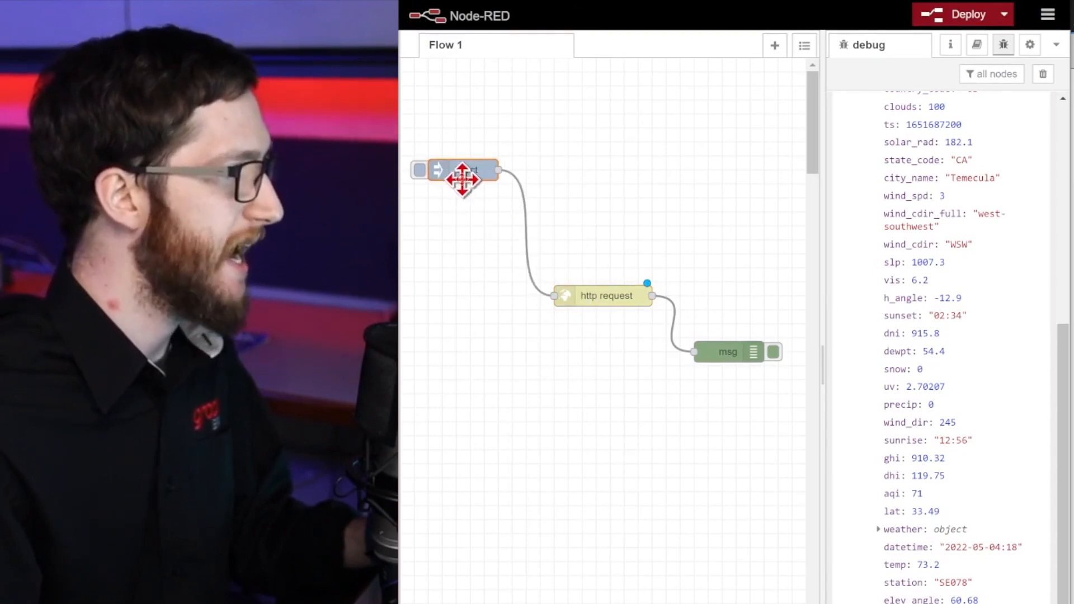
key(ctrl+x)
key(ctrl+z)
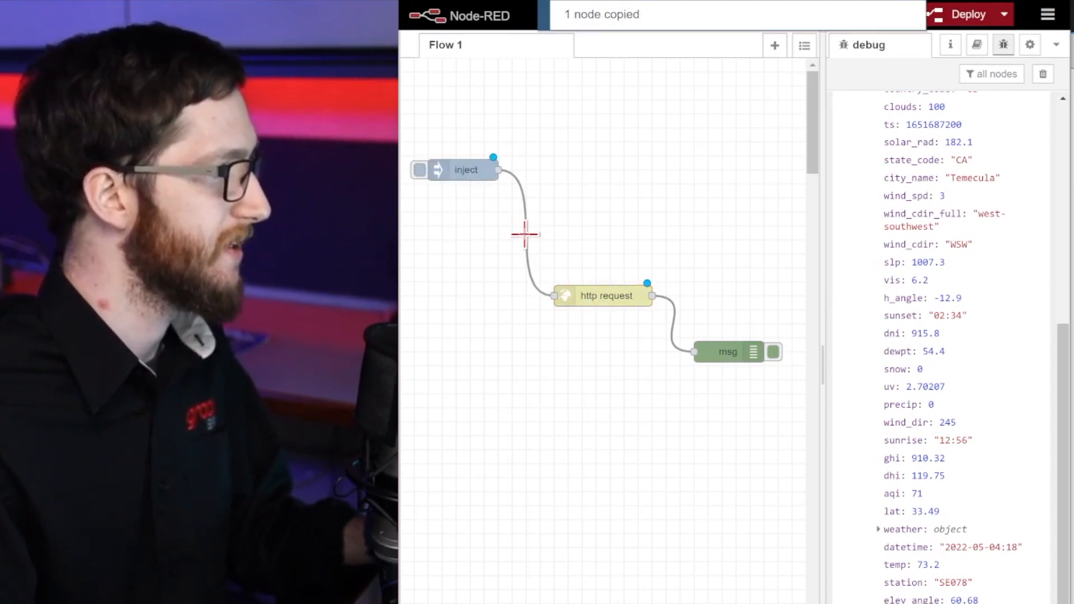
ctrl+click(525, 234)
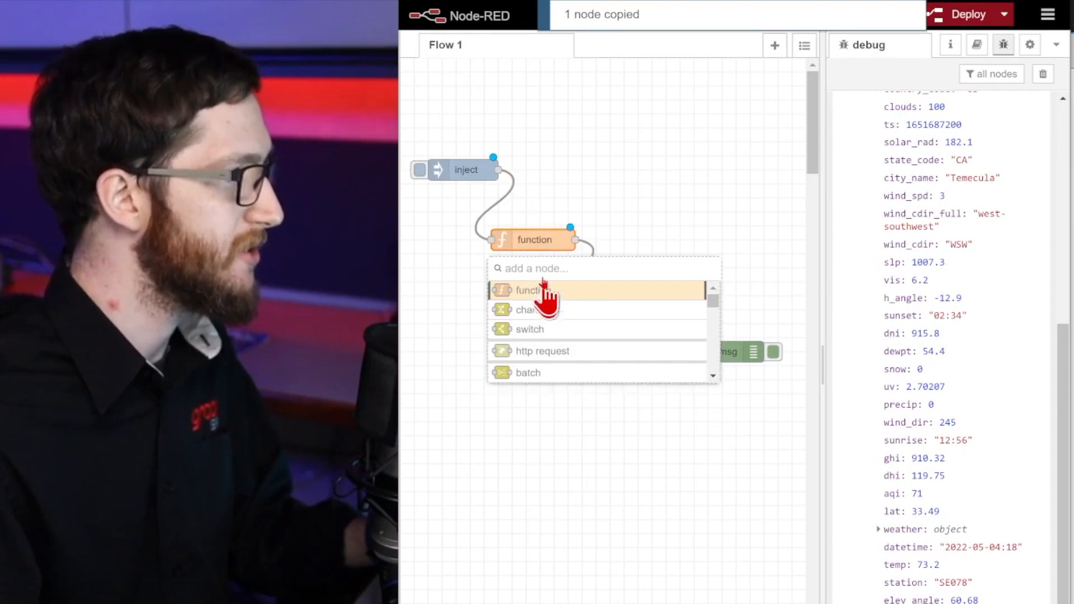
click(543, 292)
Space out the inject, function, http request and msg debug nodes into an even diagonal row.
drag(612, 295, 653, 309)
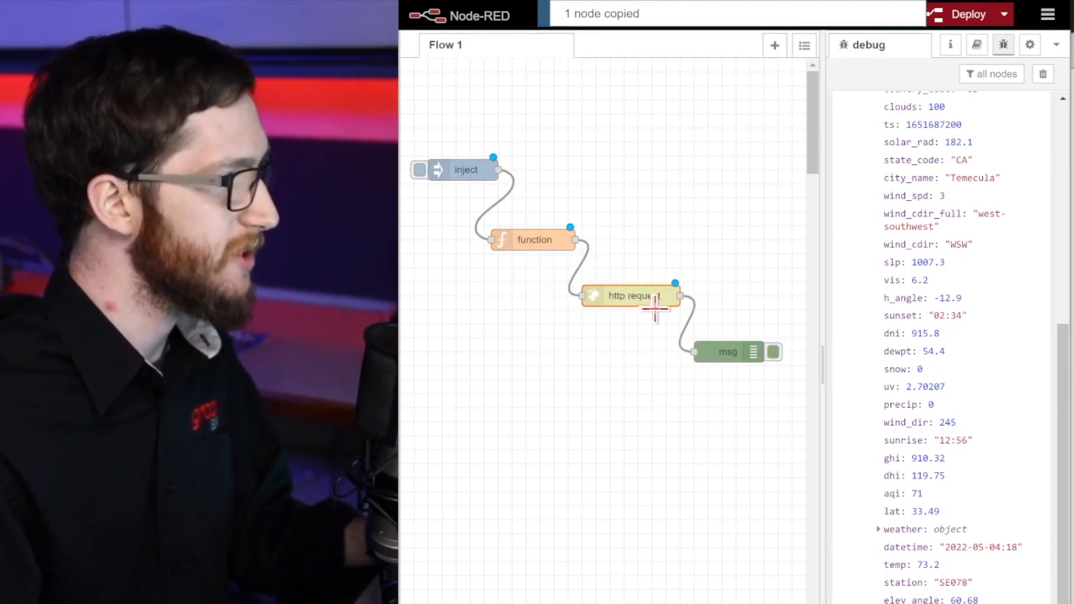
drag(736, 355, 749, 369)
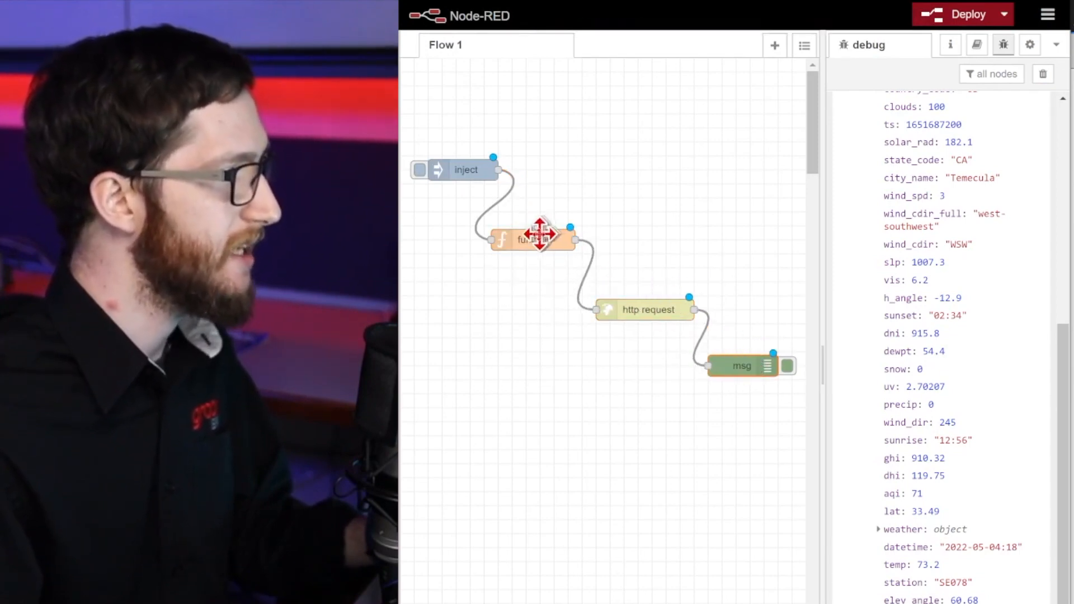
drag(539, 234, 549, 257)
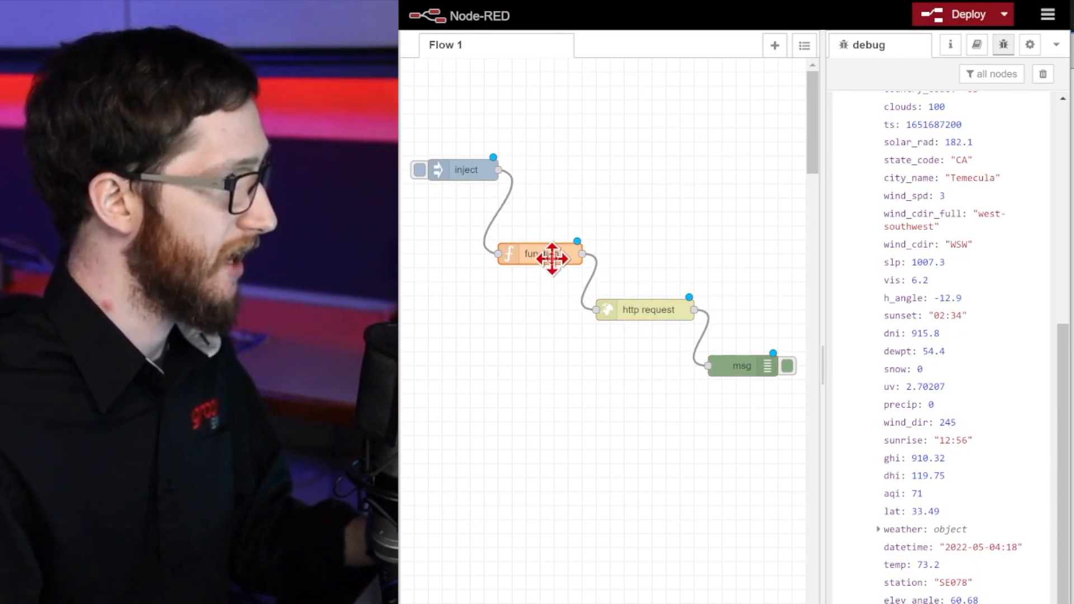
click(473, 185)
drag(473, 184, 473, 198)
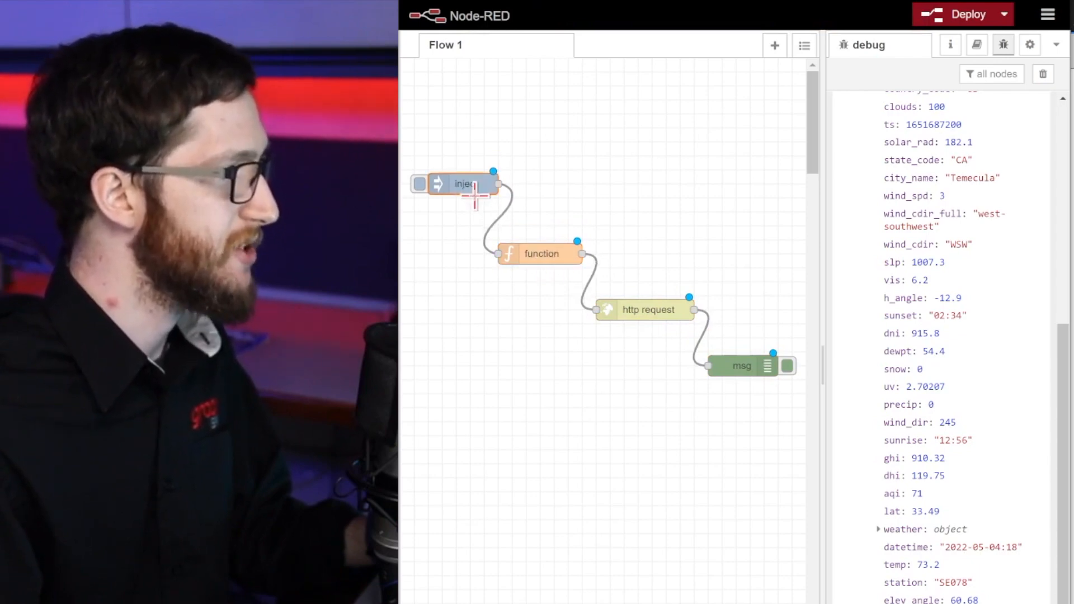
click(574, 178)
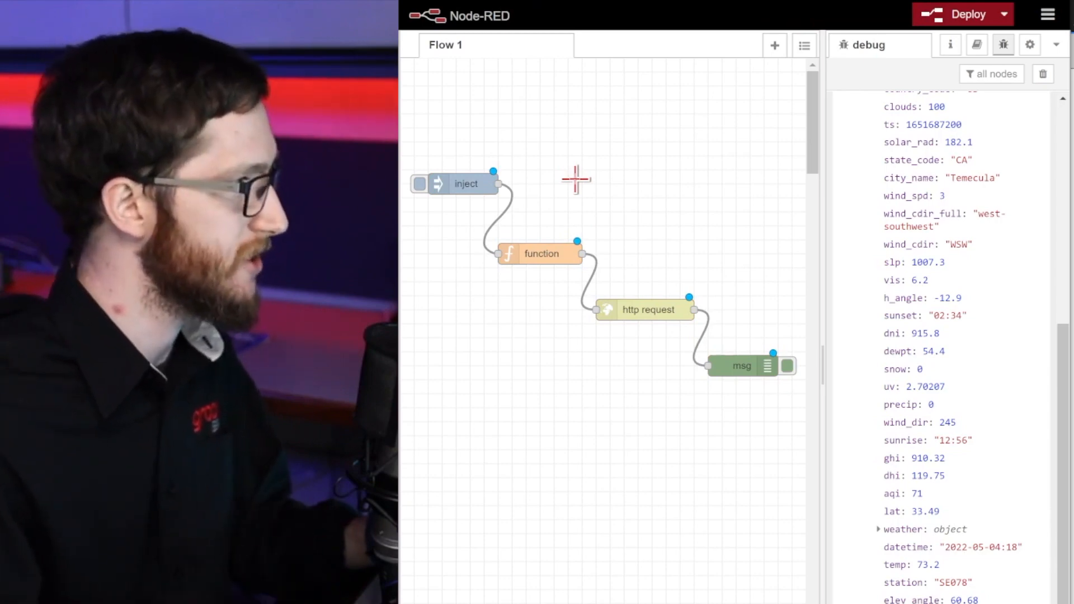
Look up the headers and payload inputs in the http request node's help.
click(666, 311)
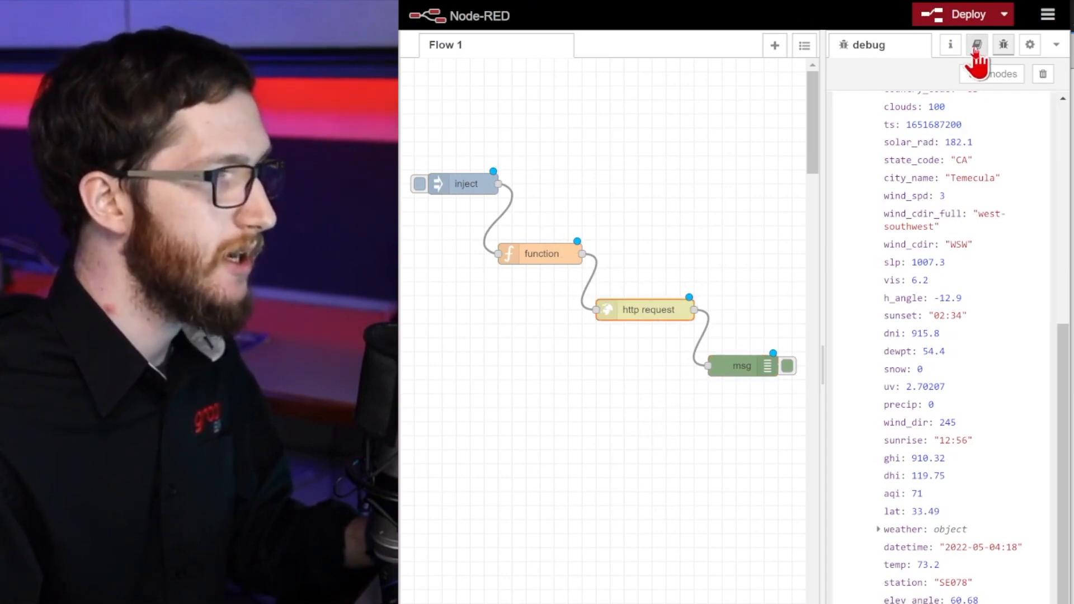
click(976, 44)
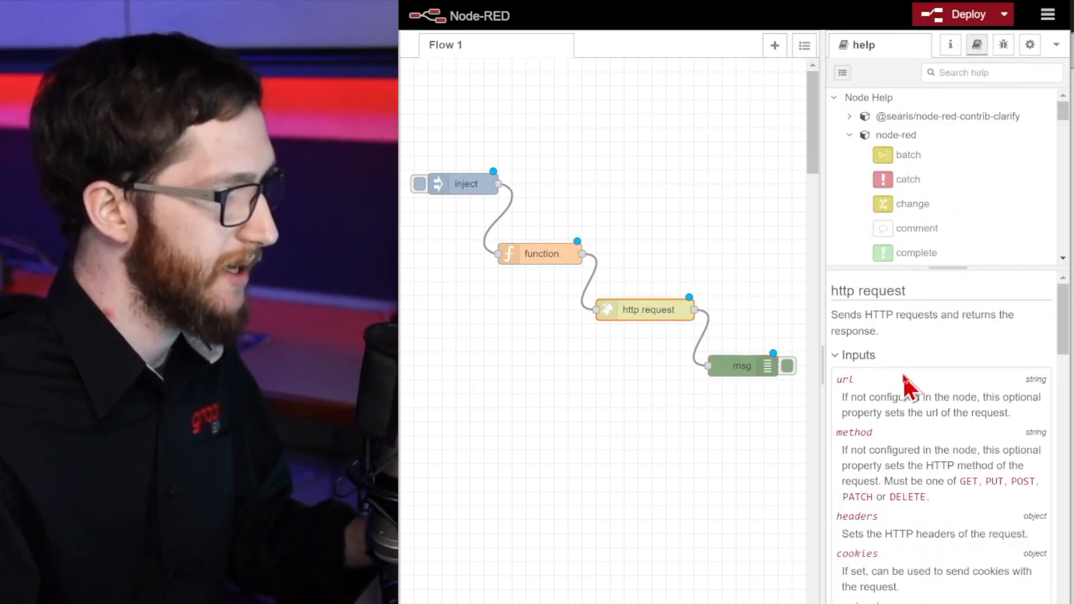
scroll(905, 381, down, 3)
scroll(904, 367, up, 2)
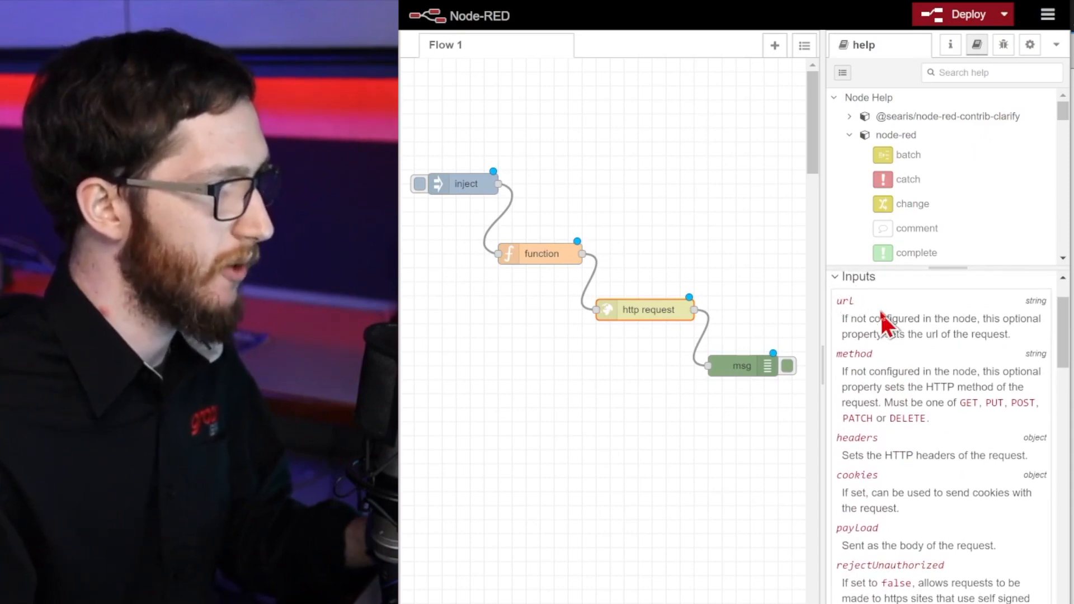
triple_click(850, 436)
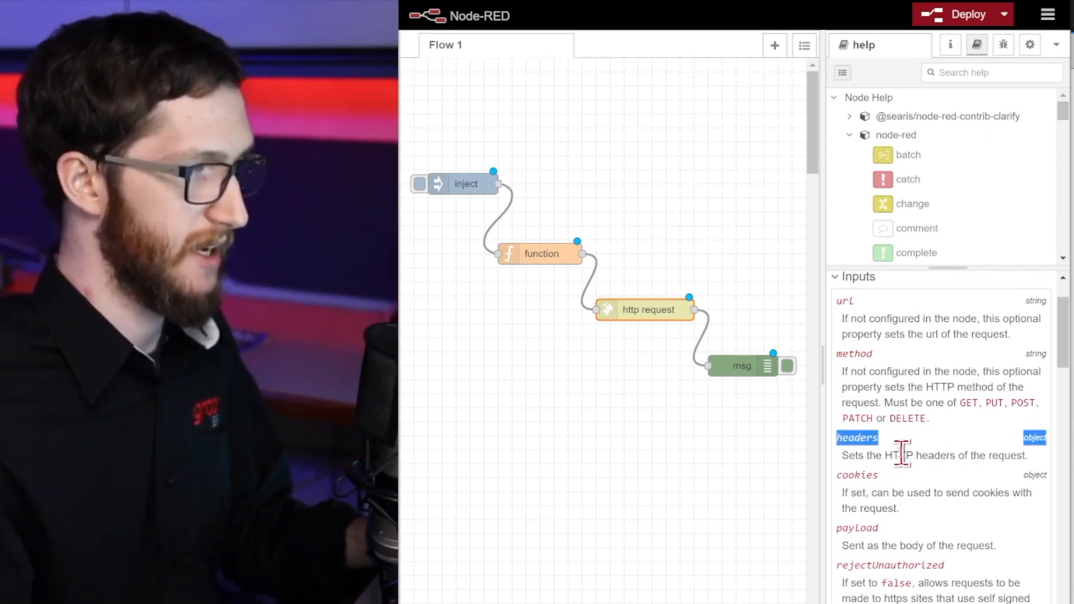
double_click(871, 528)
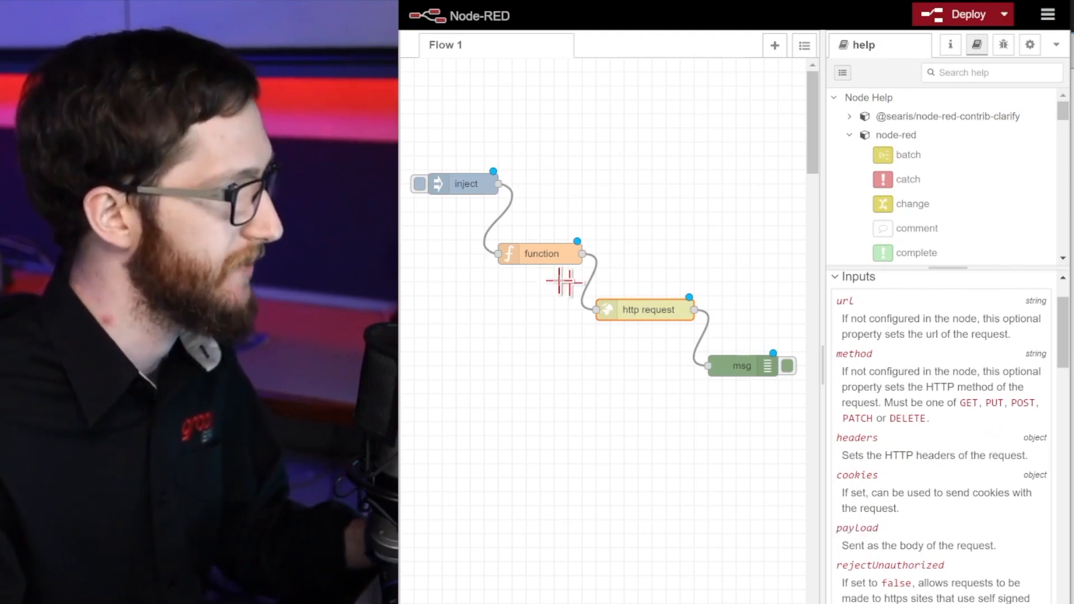
In the function node's On Message code, add msg.headers = {}; and msg.payload = {}; above the return statement.
double_click(522, 257)
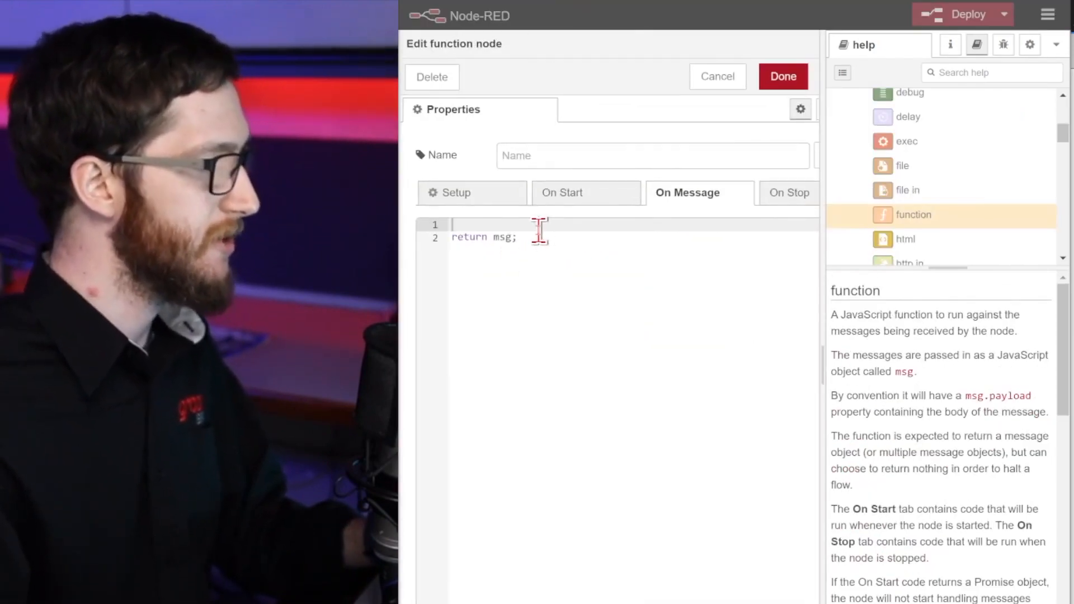
text(msg.heade)
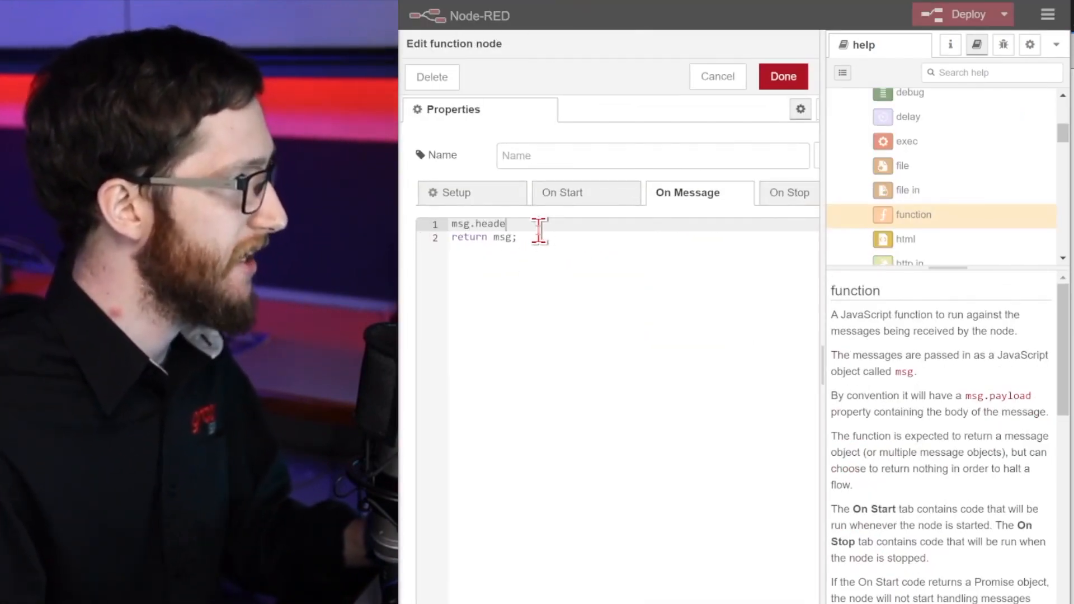
text(rs =)
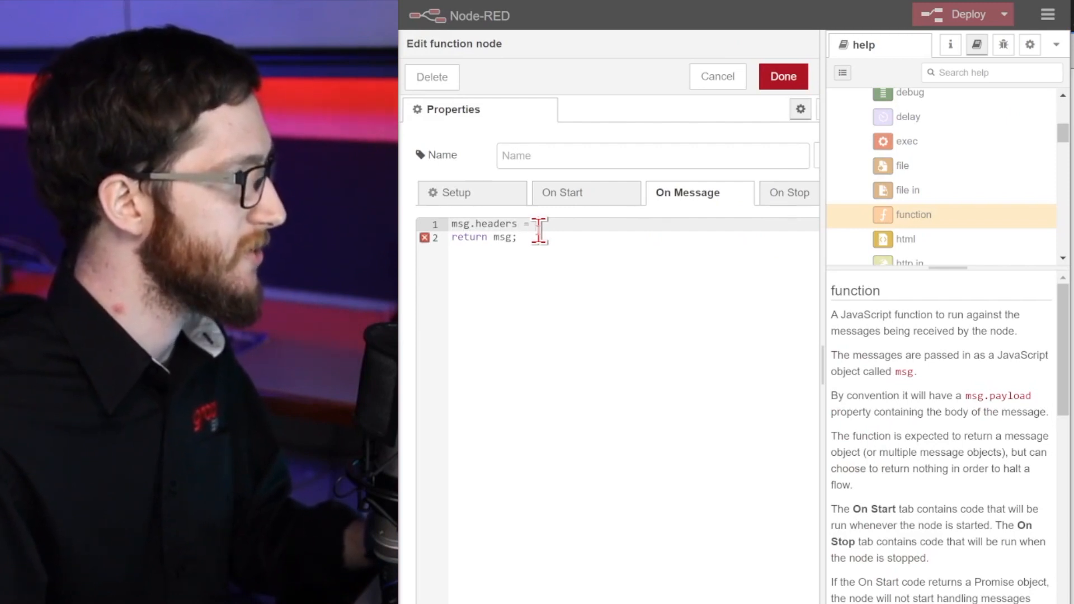
text( {};)
key(Return)
text(ms)
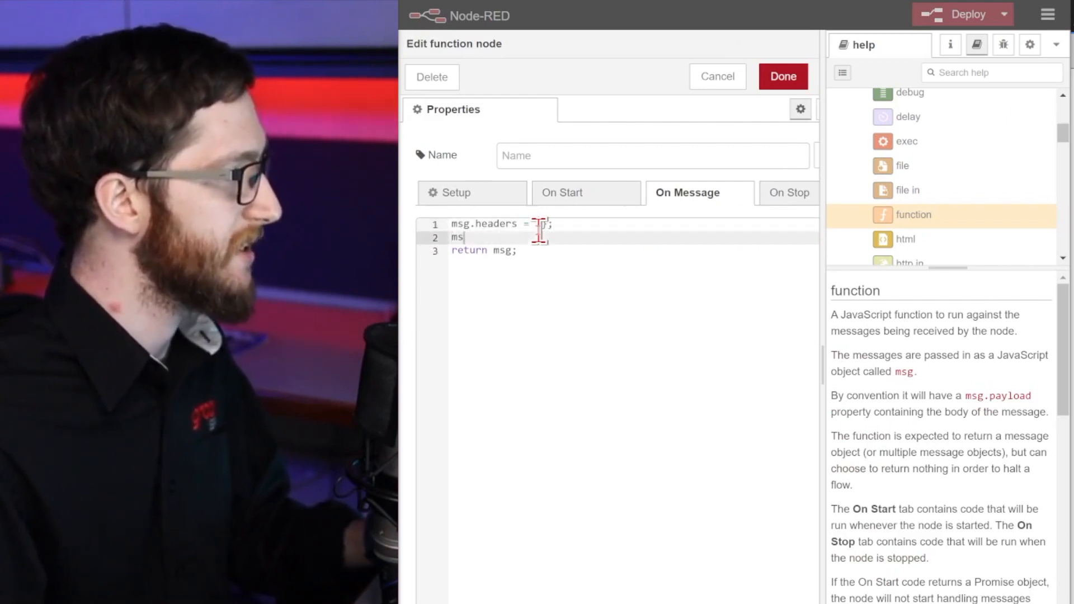
text(g.payload )
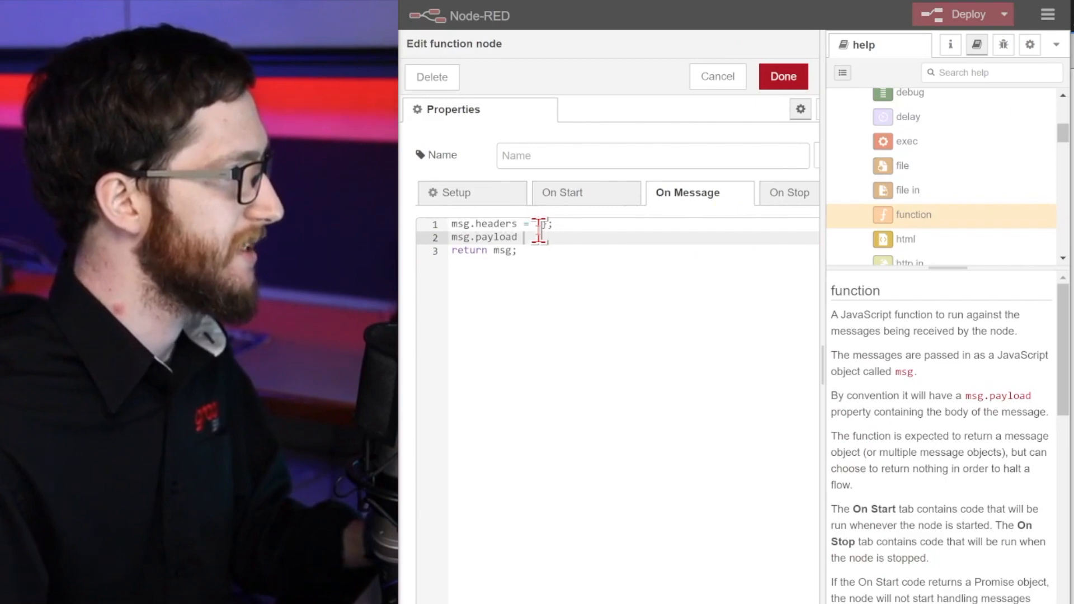
text(= {};)
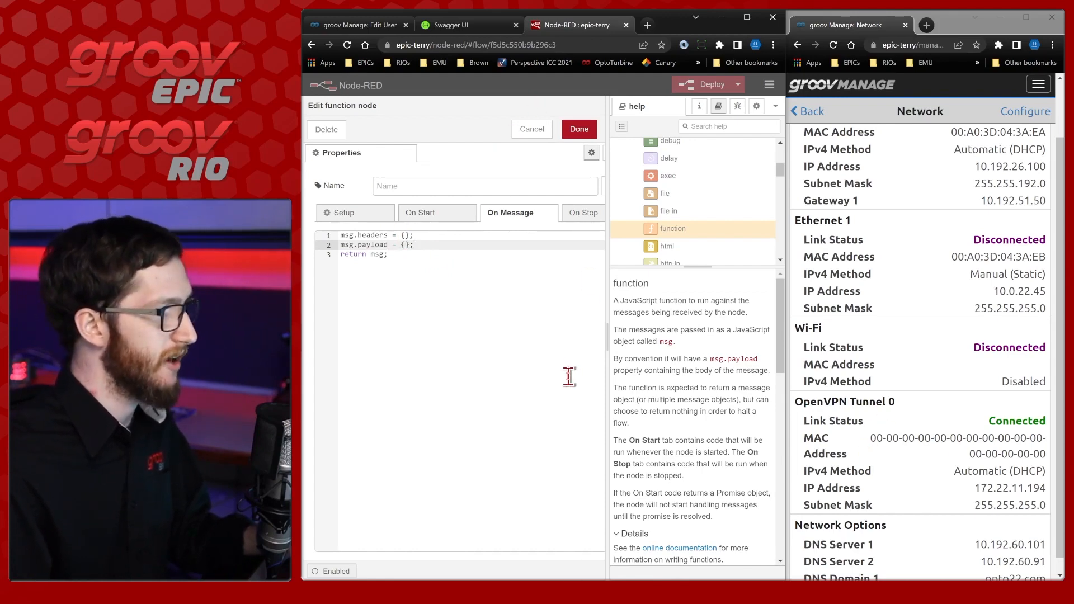
Copy the apiKey header name and API key from Swagger UI's curl command into the function's msg.headers braces in Node-RED.
key(ctrl+shift+Tab)
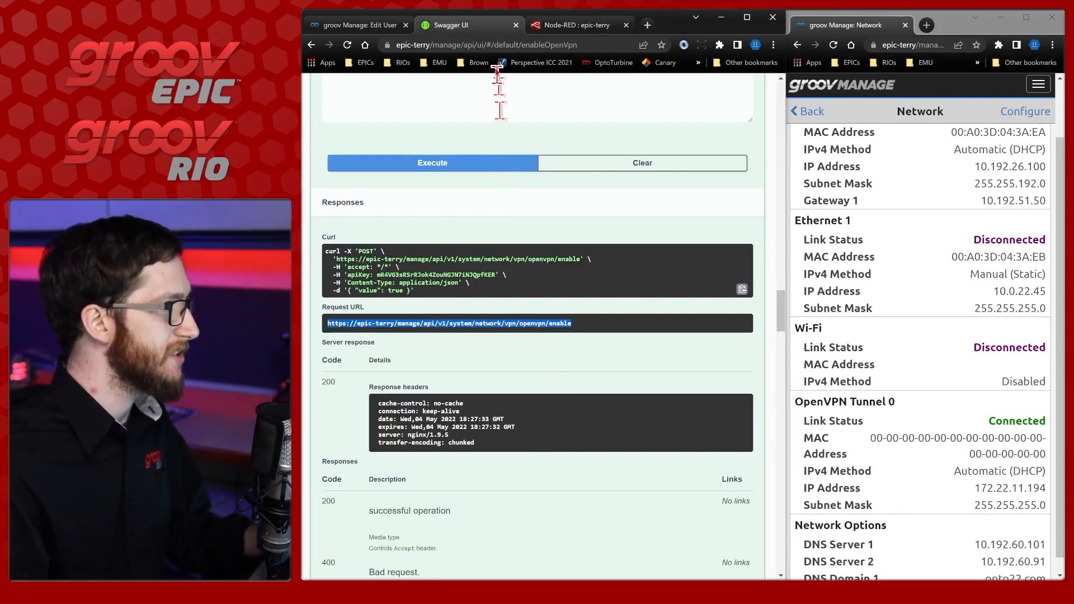
click(362, 275)
drag(346, 275, 493, 274)
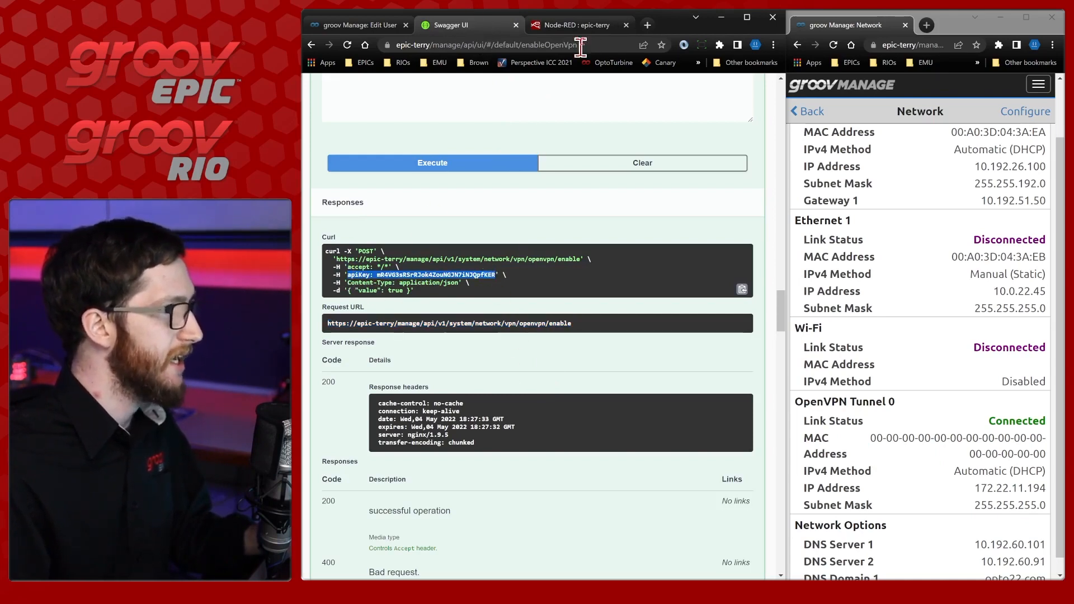
click(582, 28)
click(430, 234)
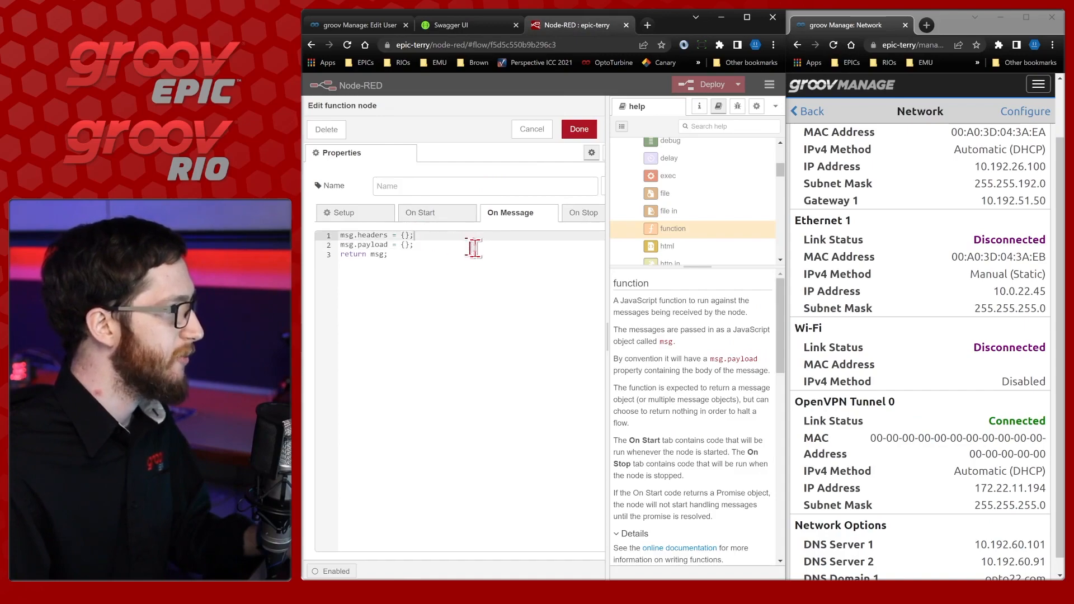
key(ctrl+v)
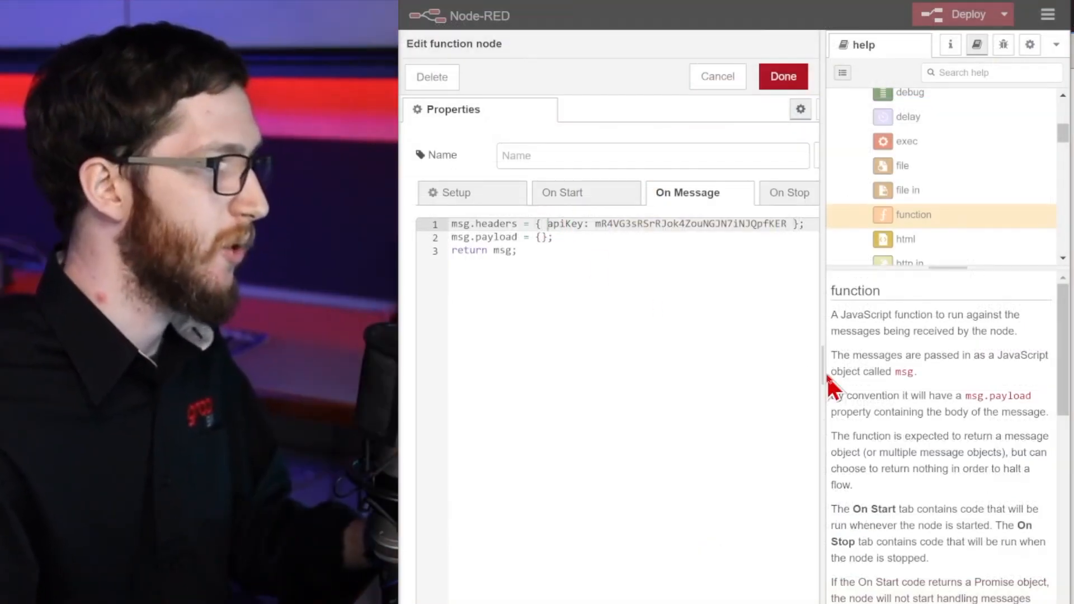
Enclose the apiKey name and its value in msg.headers in double quotes, and widen the function editor to show the whole line.
text(")
key(Right)
key(Right)
key(Right)
key(Right)
key(Right)
key(Right)
text(": )
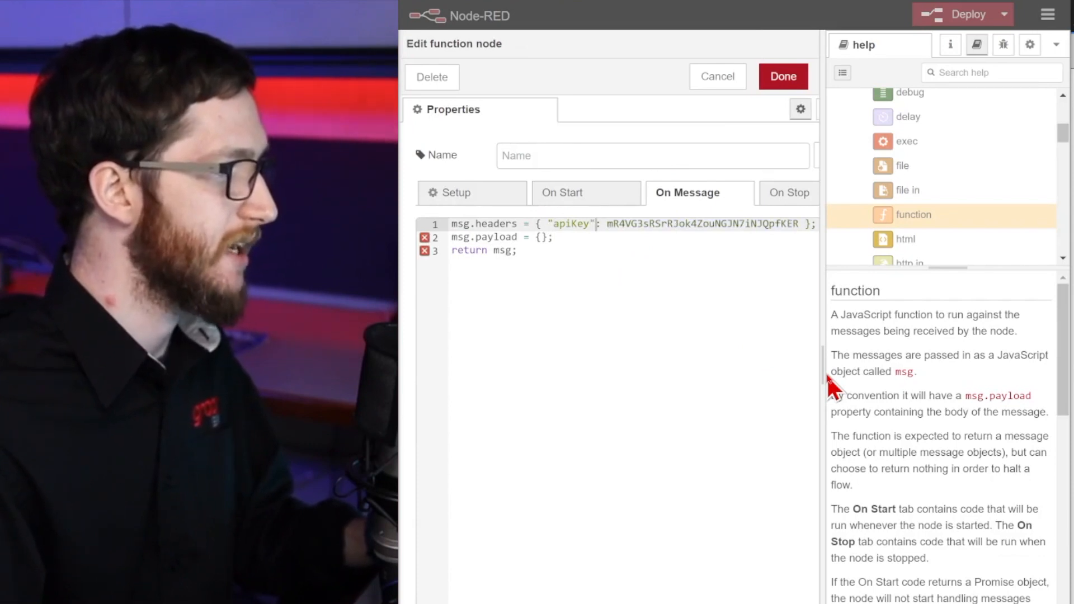
text(")
key(ctrl+Right)
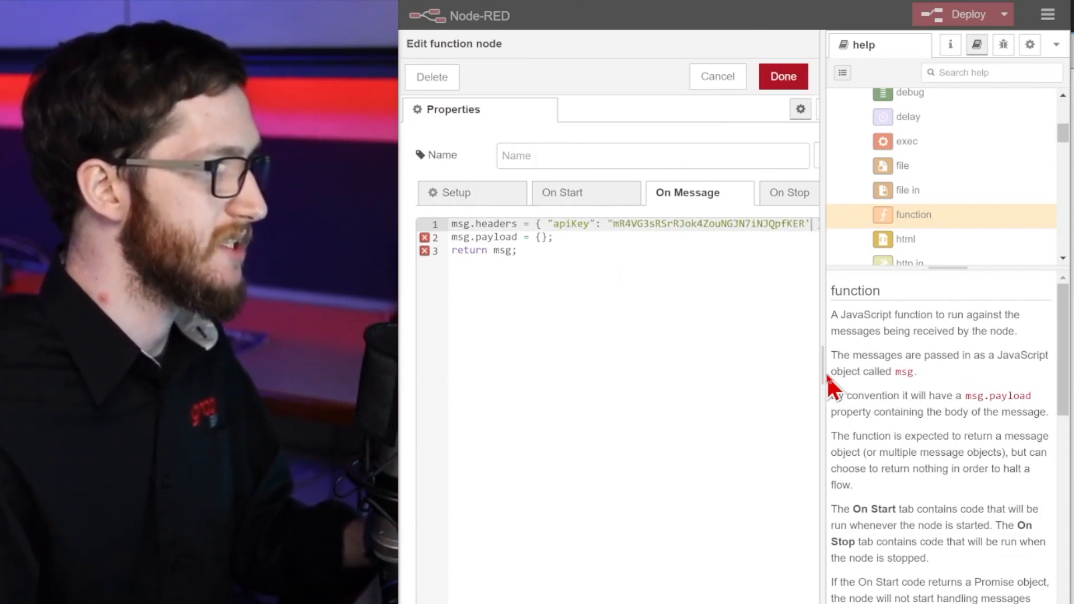
text(")
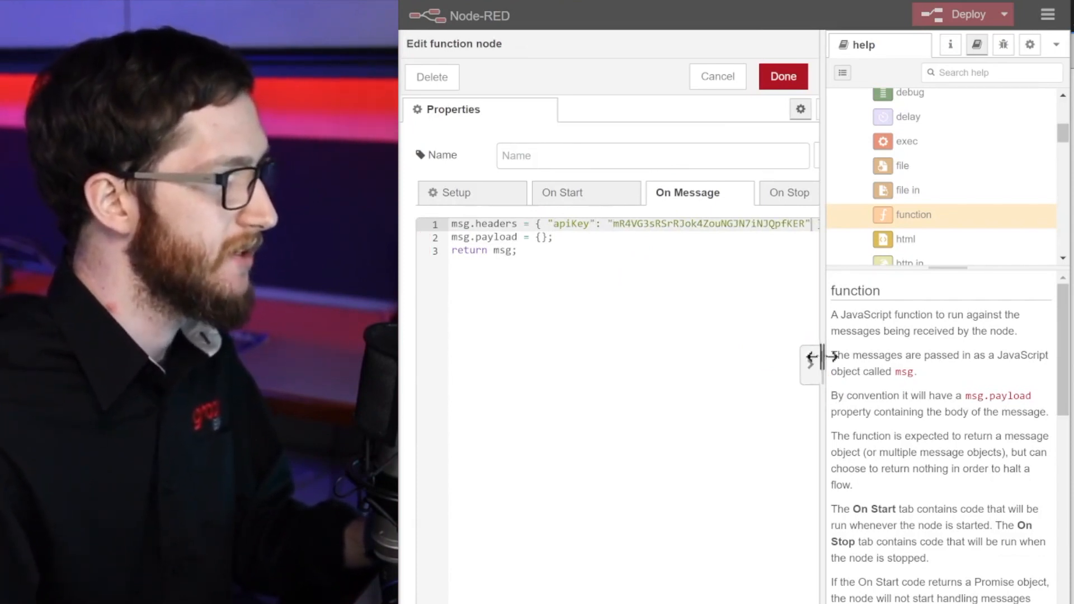
drag(821, 357, 837, 358)
click(594, 270)
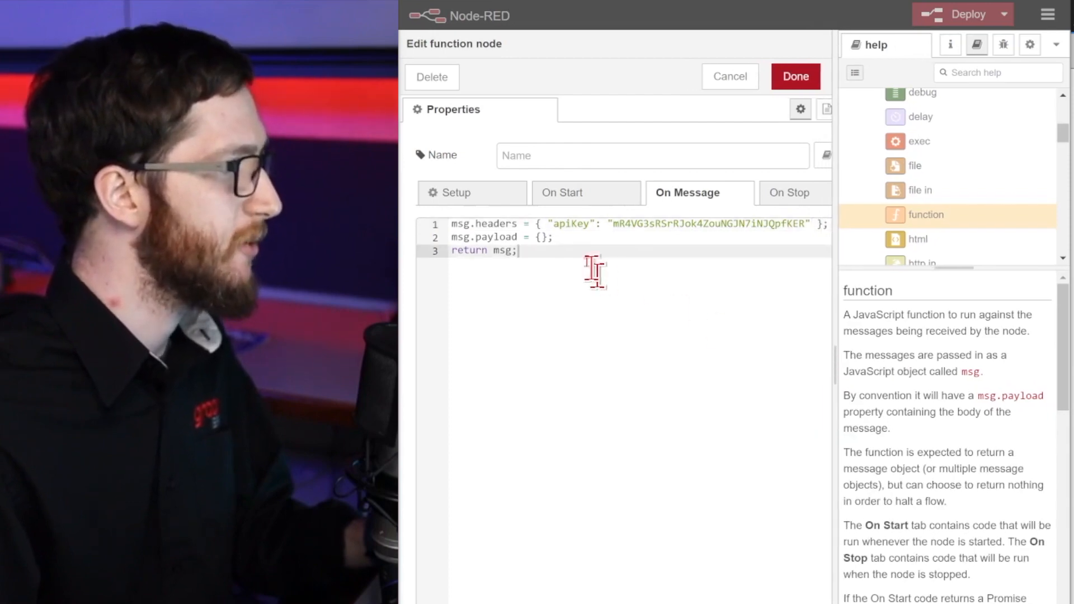
Check the curl payload in Swagger UI and enter "value": true inside the function's msg.payload braces in Node-RED.
click(559, 242)
key(ctrl+Tab)
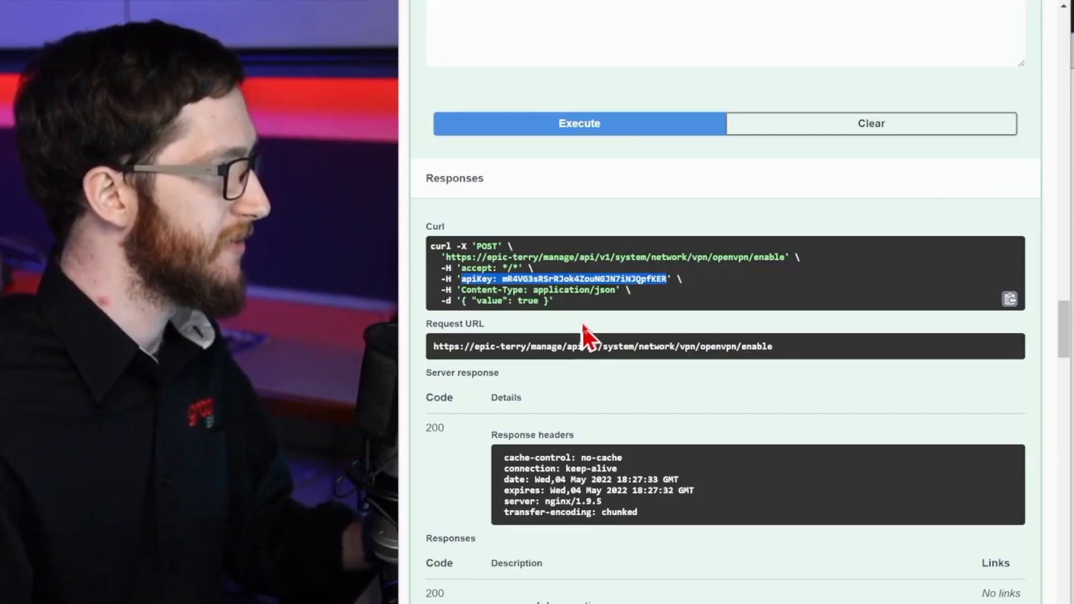
click(498, 295)
drag(476, 295, 551, 302)
click(508, 306)
click(632, 1)
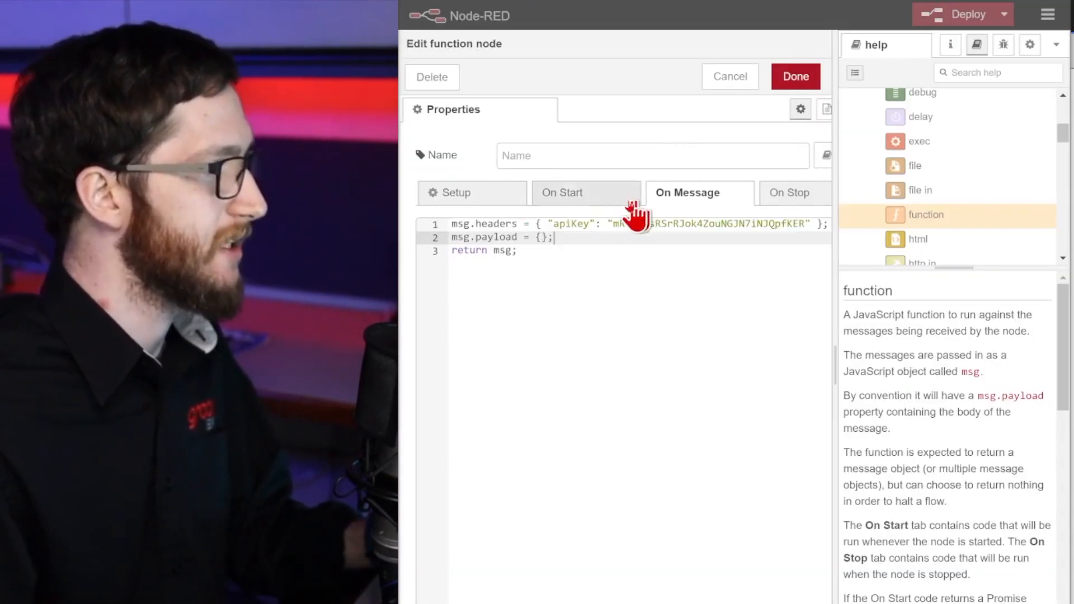
click(558, 238)
key(Left)
key(Left)
text("value": true)
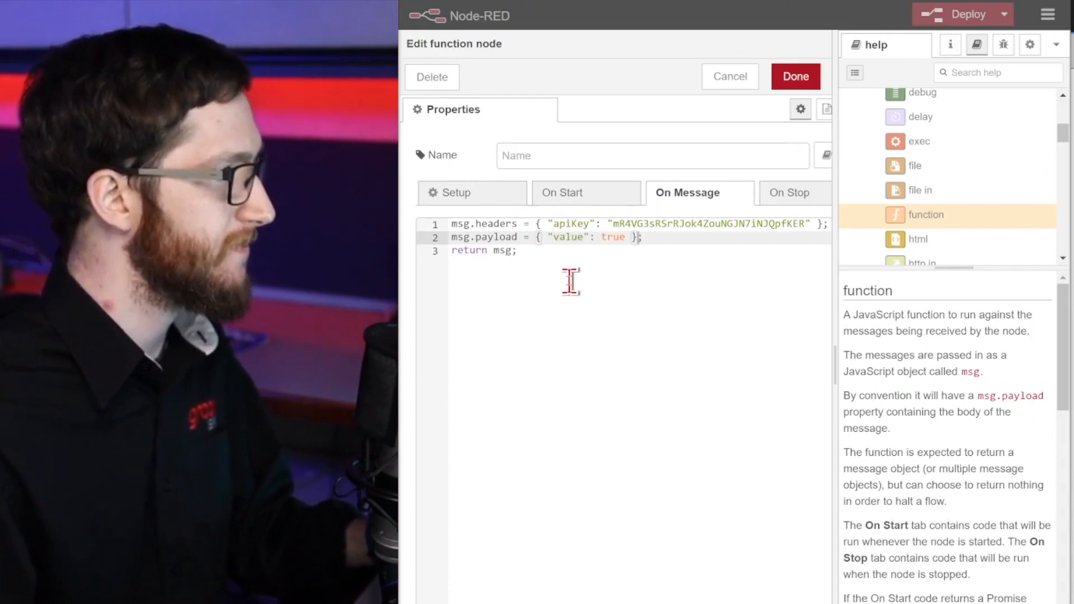
Change the "value" property in the function's msg.payload to false and save the function node.
double_click(630, 223)
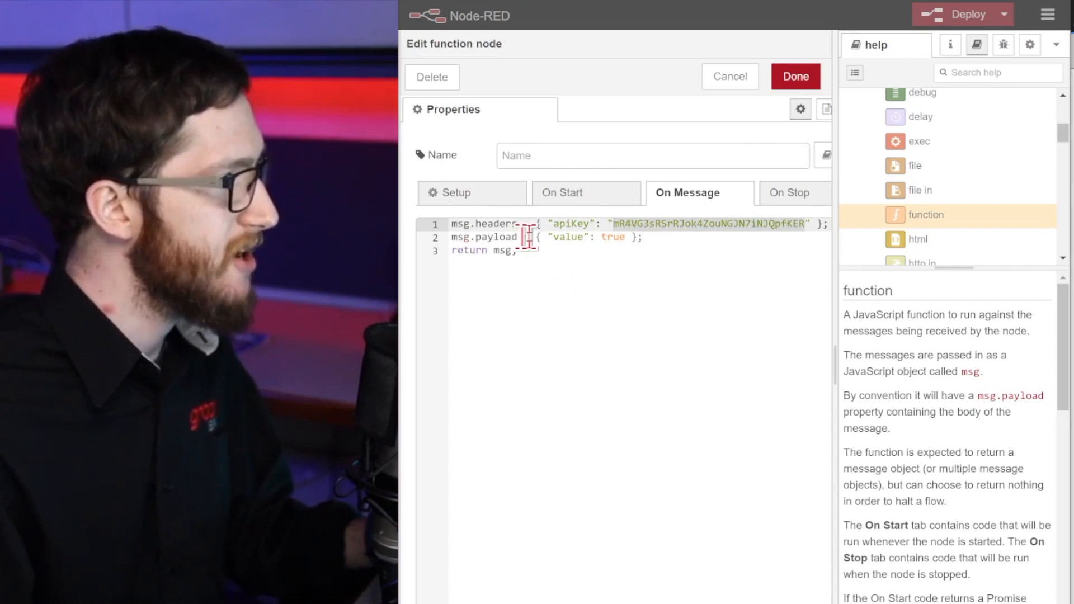
click(570, 238)
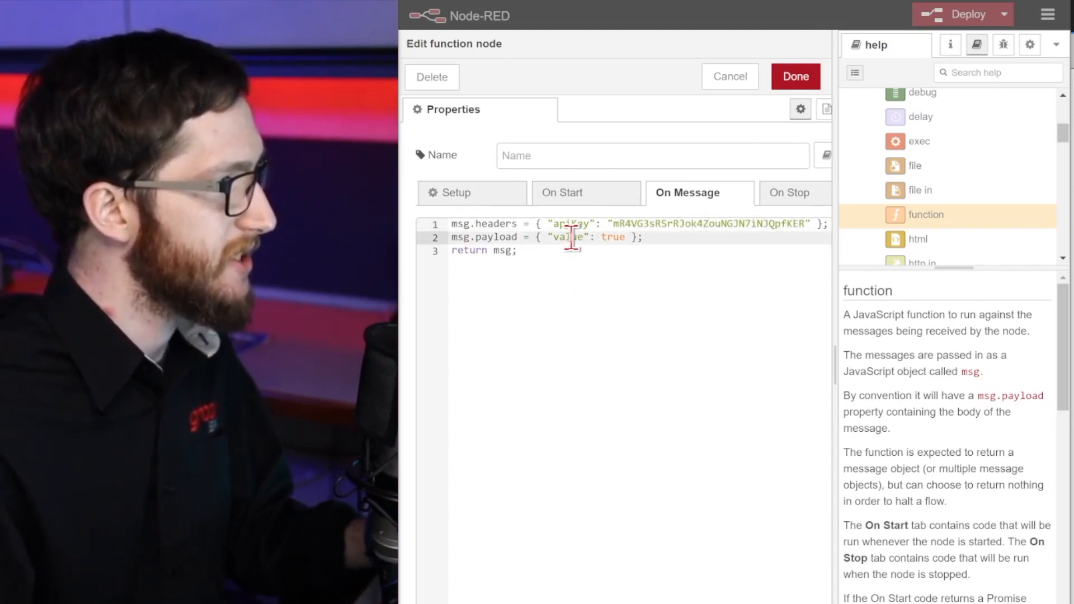
click(613, 237)
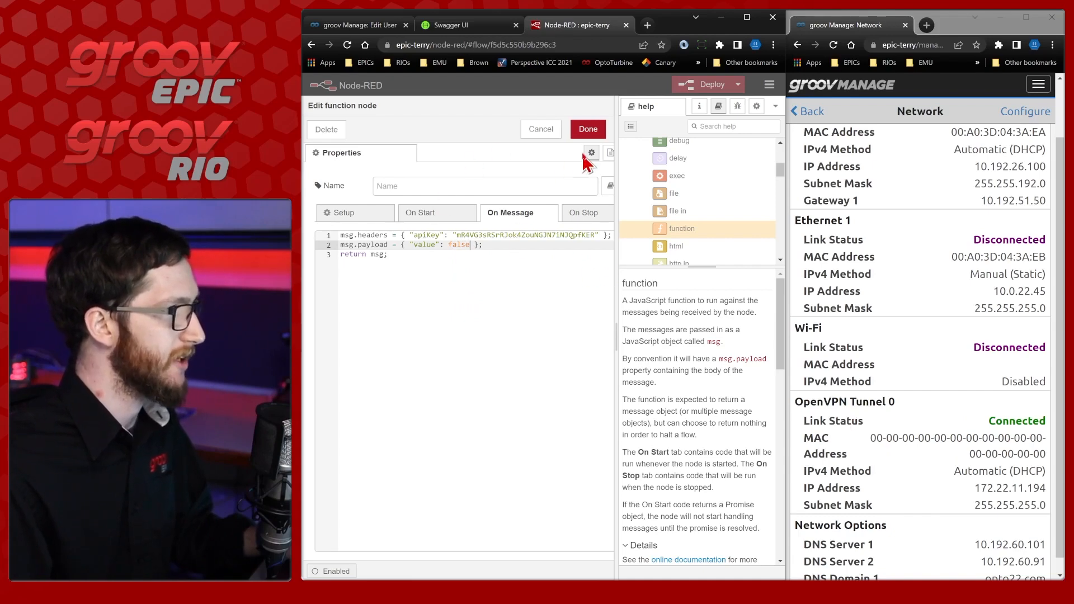
click(582, 134)
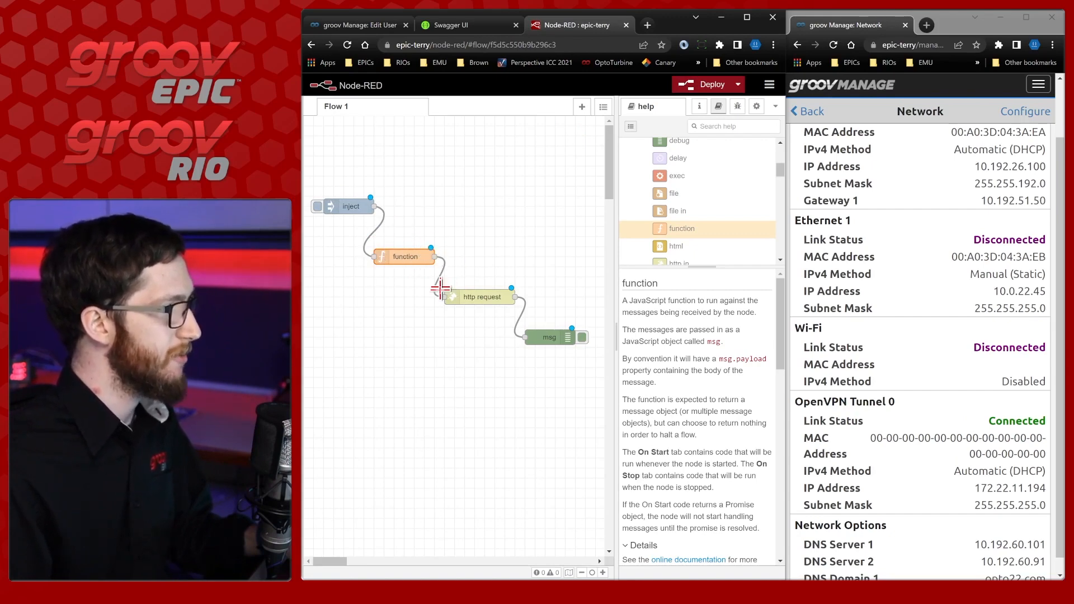
Deploy and run the flow from the inject node with a cleared debug log, and expand the output message object.
drag(513, 336, 558, 336)
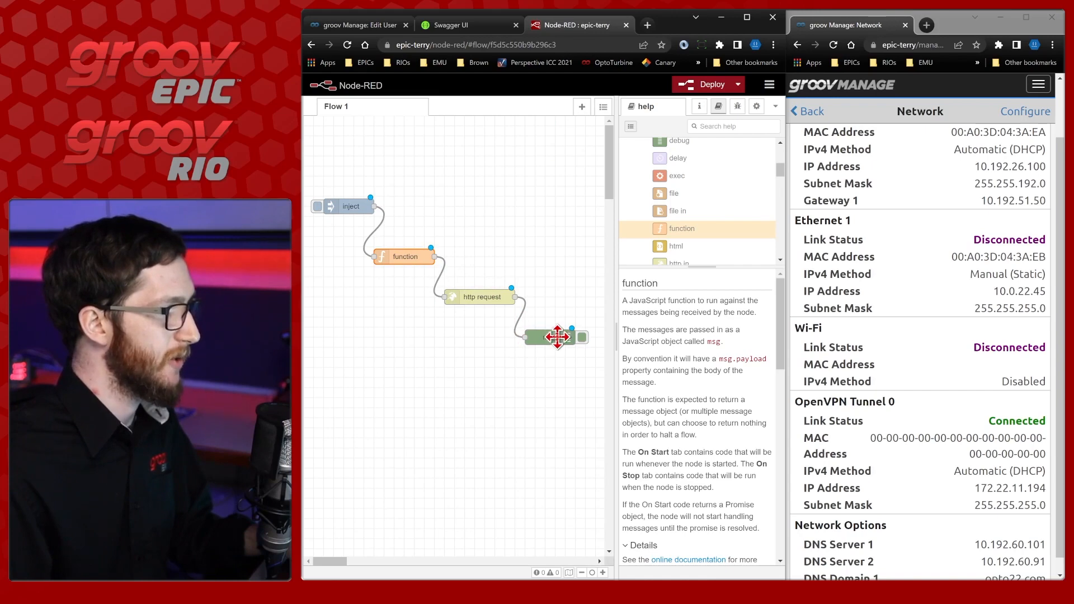
click(738, 107)
click(766, 129)
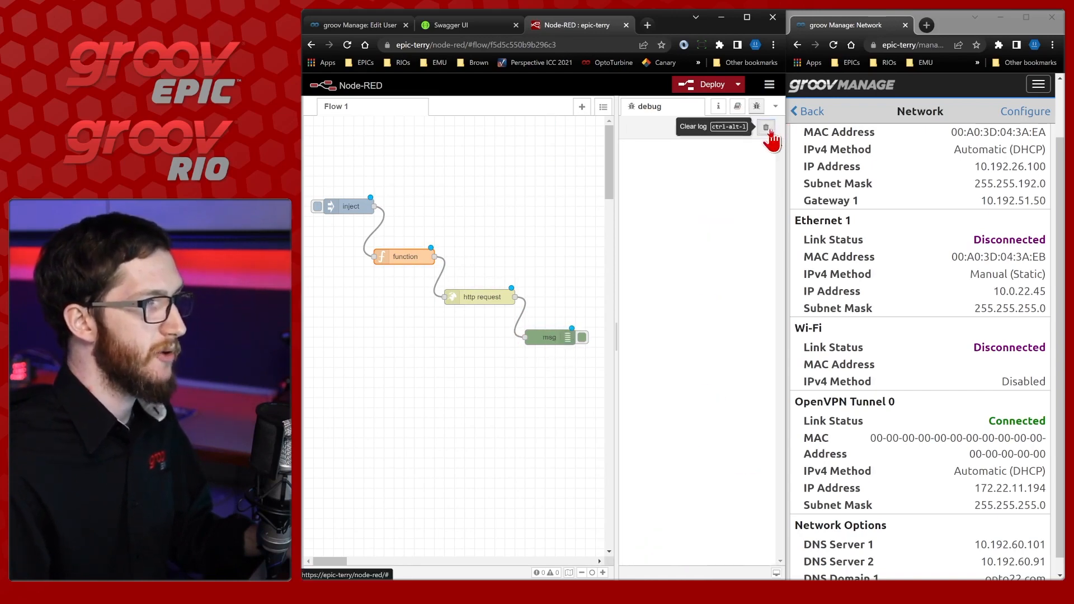
click(713, 91)
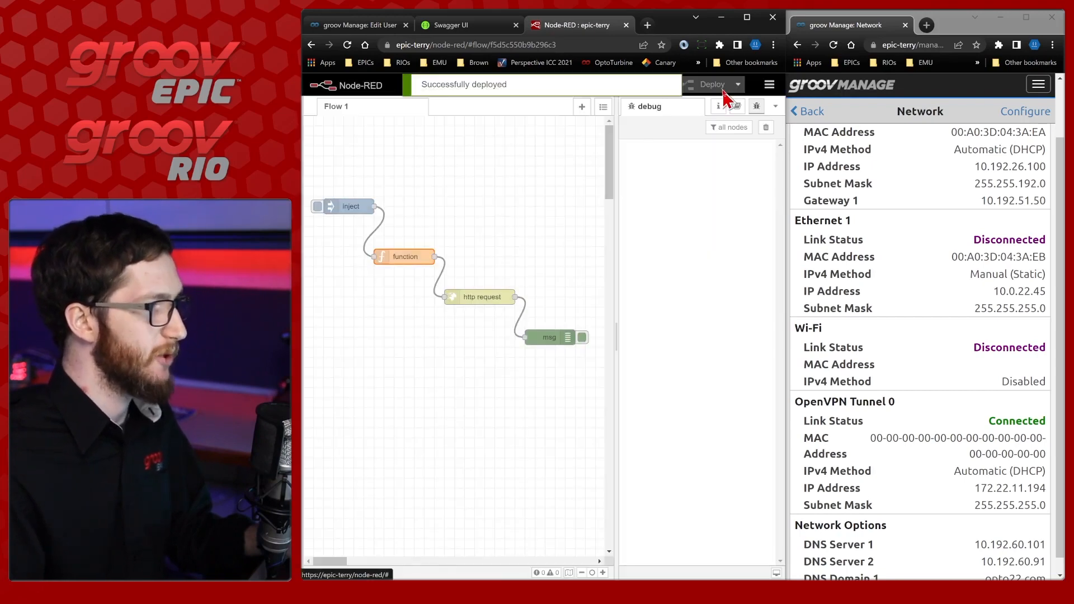
click(317, 207)
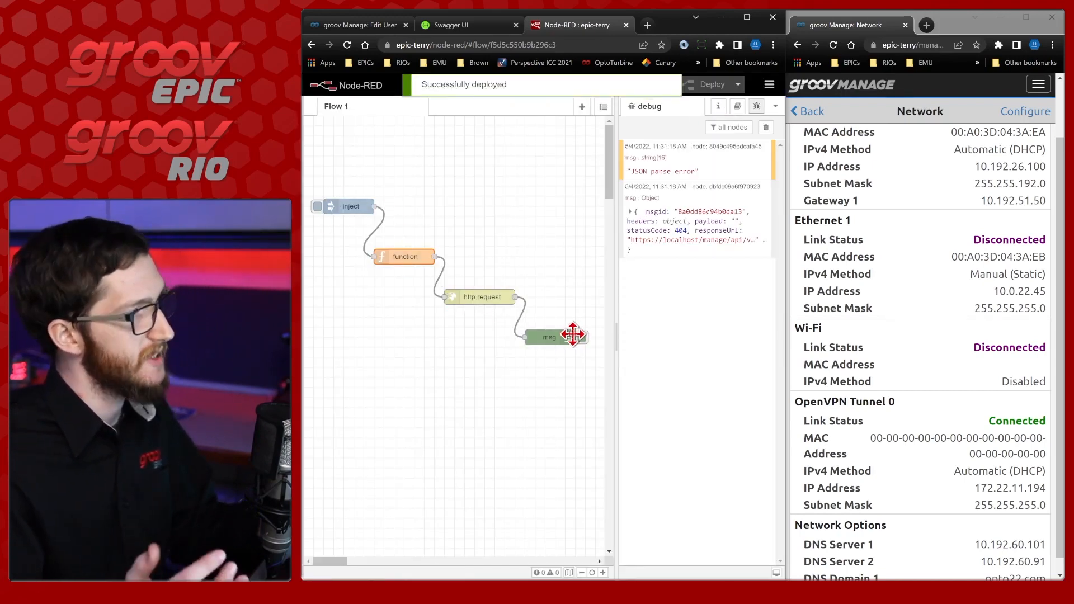
click(658, 221)
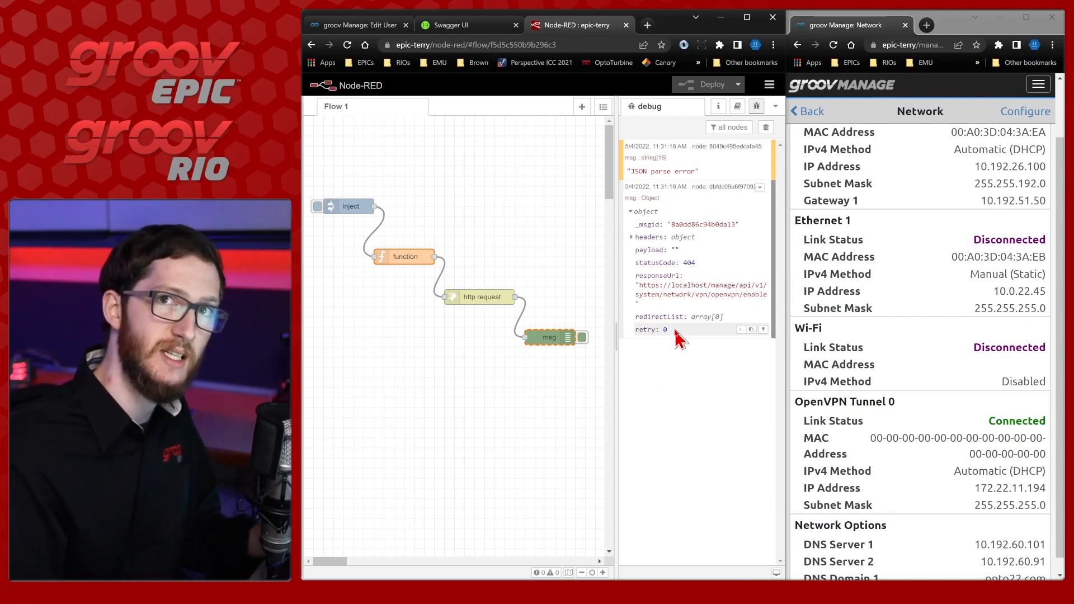
Check the function code and Swagger UI's OpenVPN enable call, and set the http request node's method to POST.
double_click(414, 265)
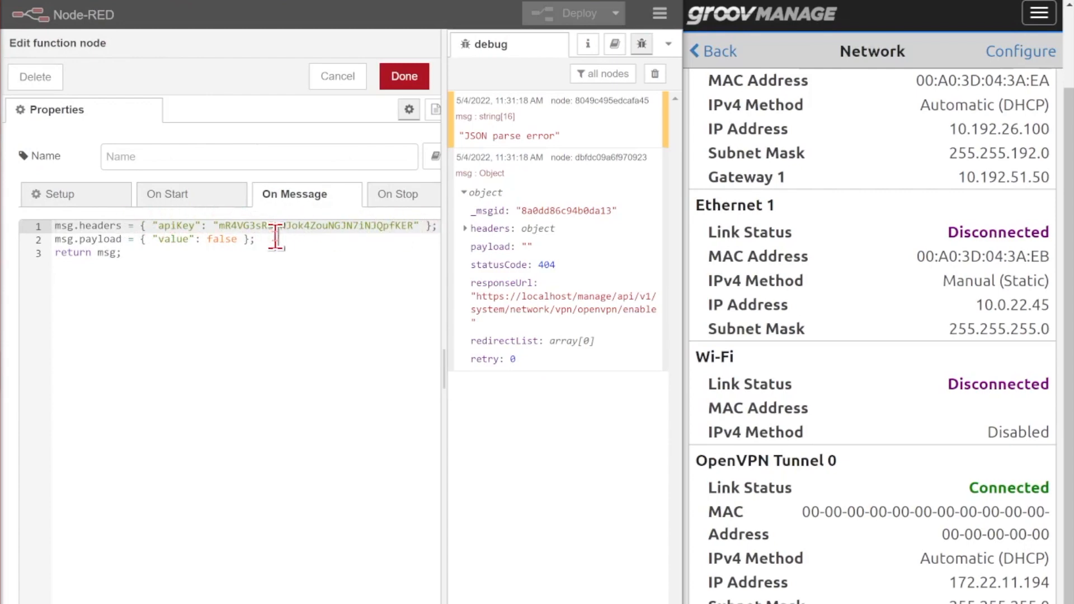
click(405, 81)
double_click(279, 308)
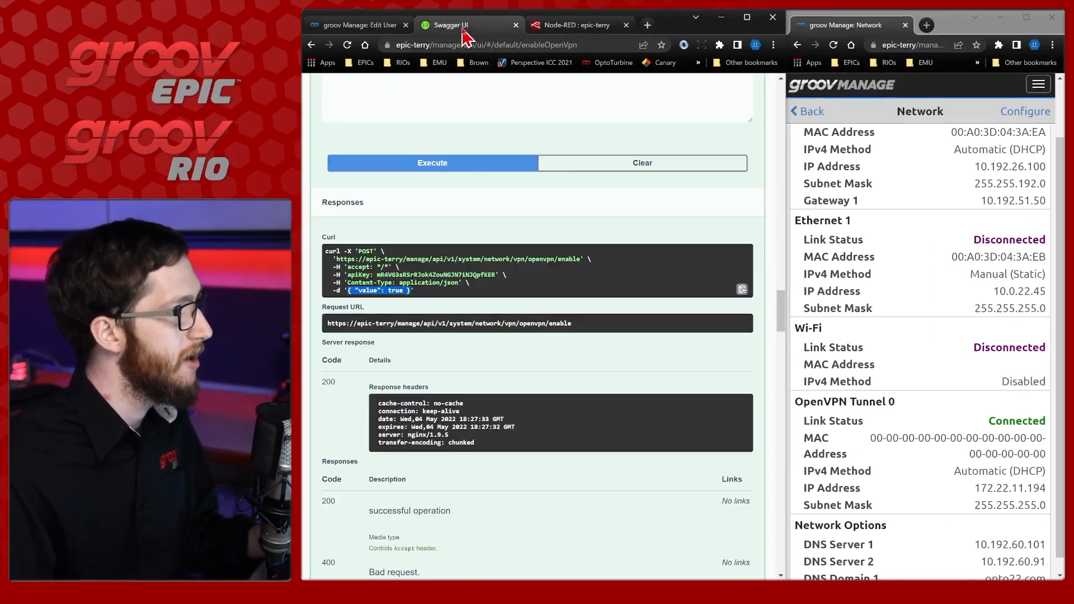
scroll(479, 269, up, 10)
scroll(480, 269, up, 2)
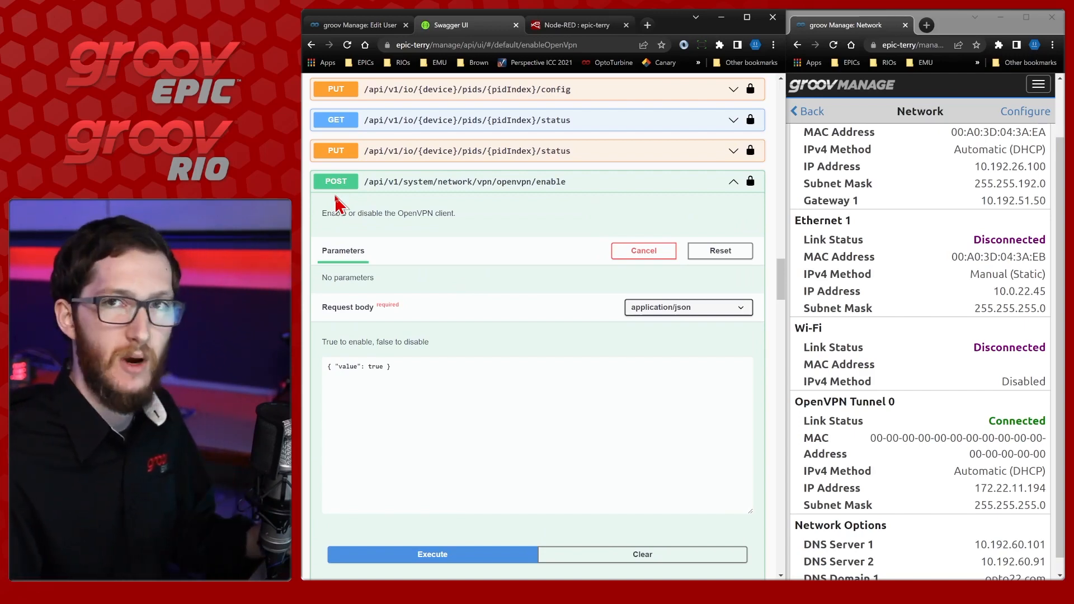
click(578, 28)
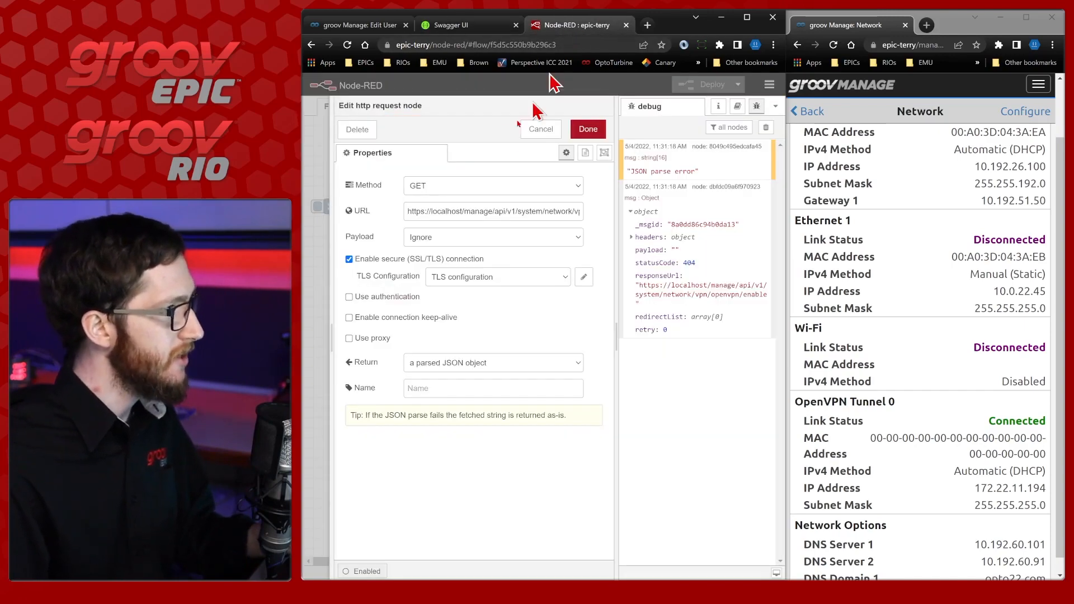
click(444, 189)
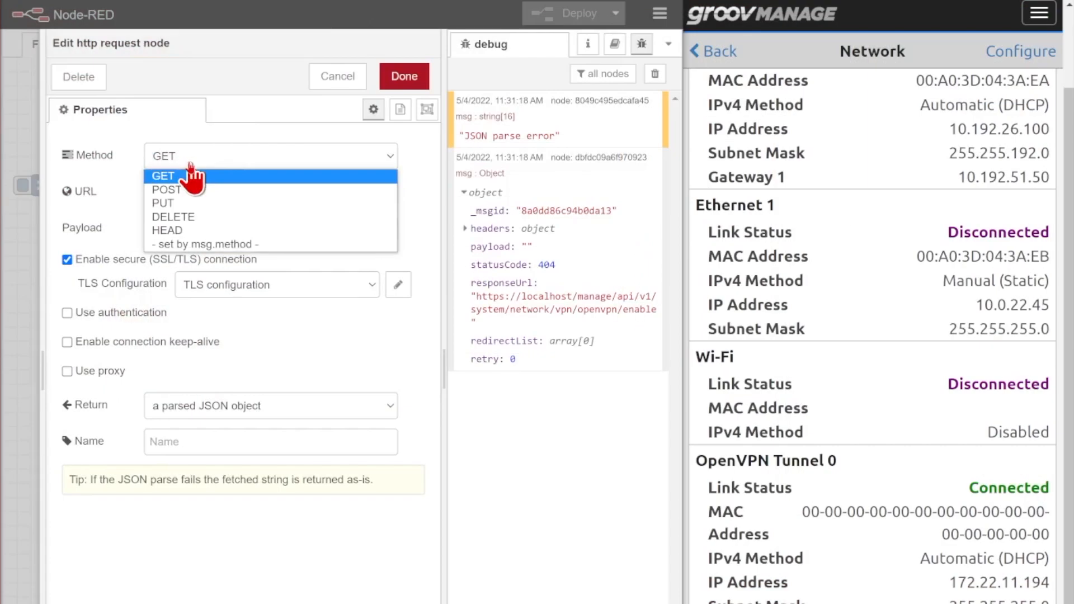
click(210, 190)
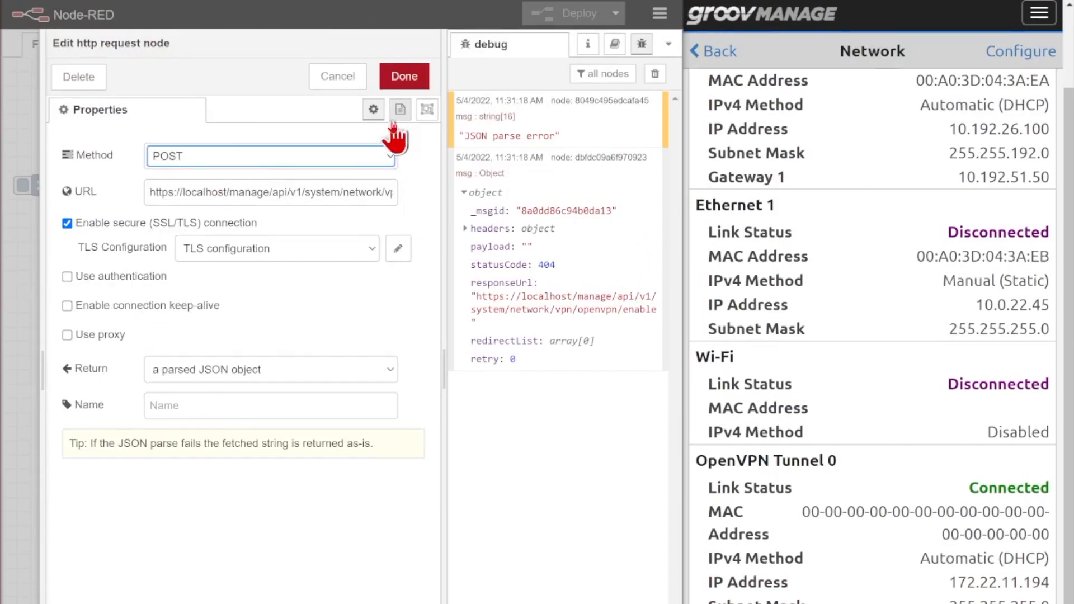
click(415, 82)
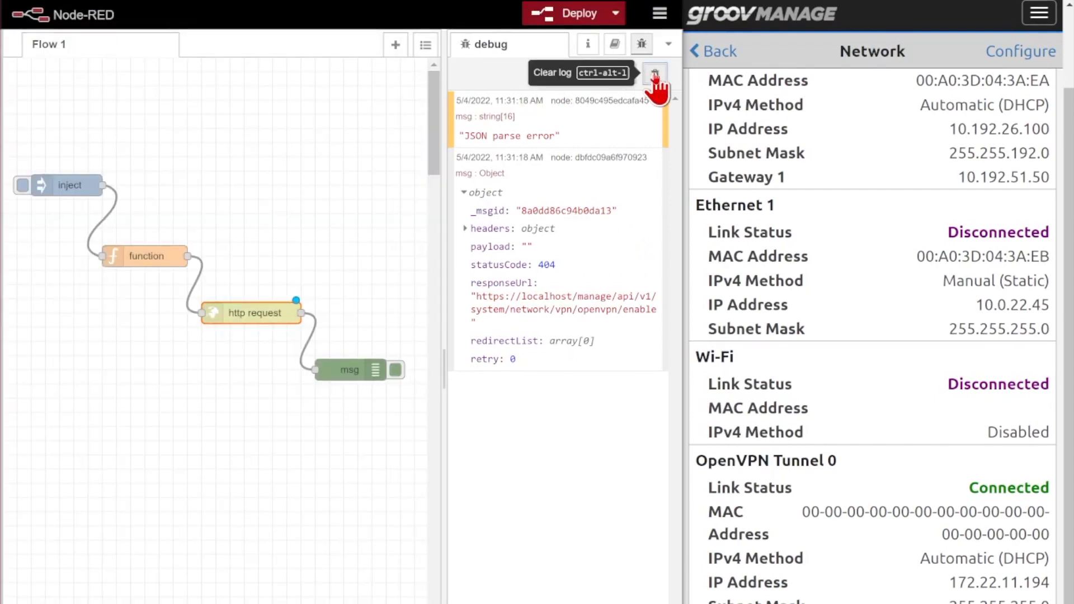
Clear the debug log, and redeploy and trigger the flow with the POST request.
click(655, 74)
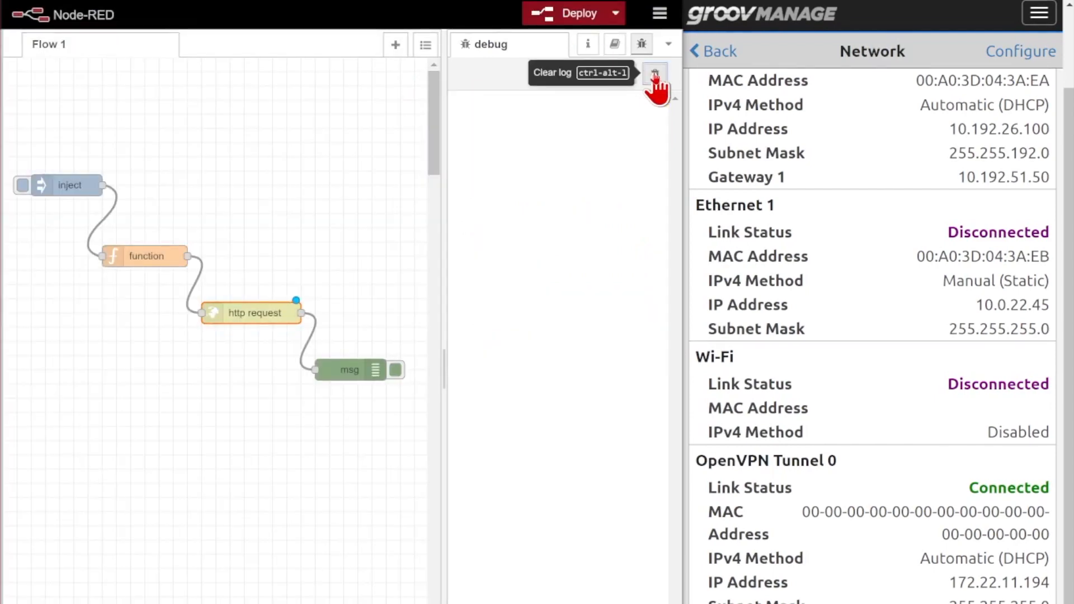
click(581, 22)
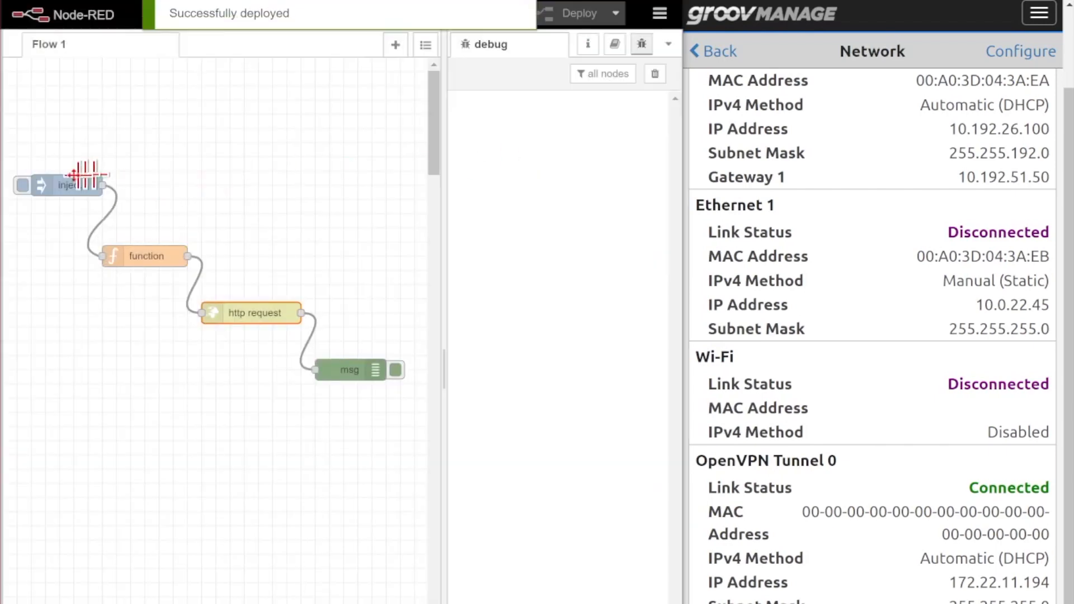
click(22, 185)
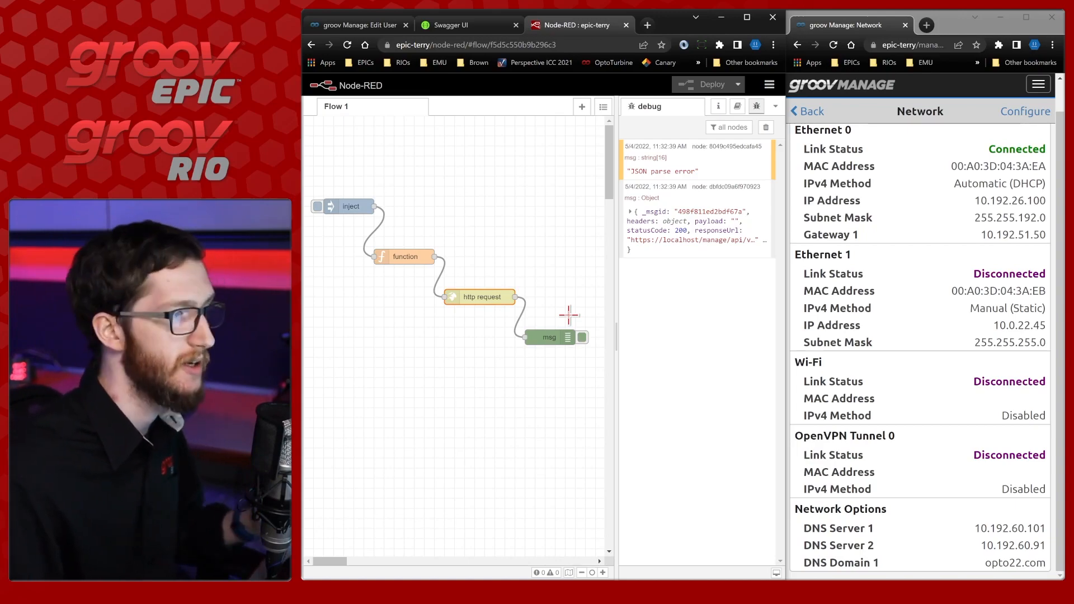
Replace false with msg.enable as the "value" in the function node's msg.payload and save the node.
click(399, 259)
double_click(399, 259)
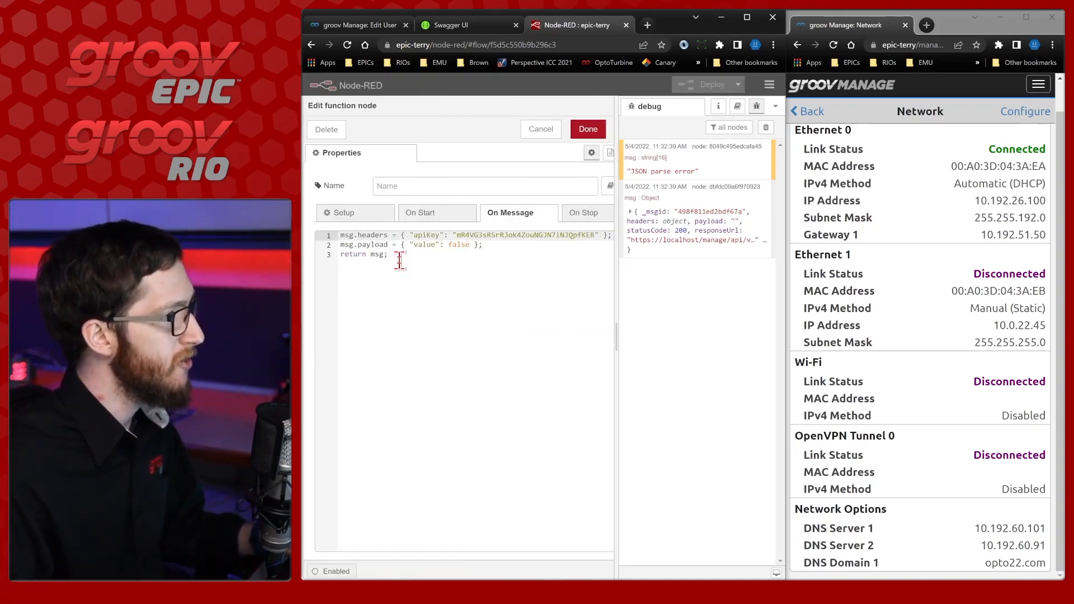
click(454, 245)
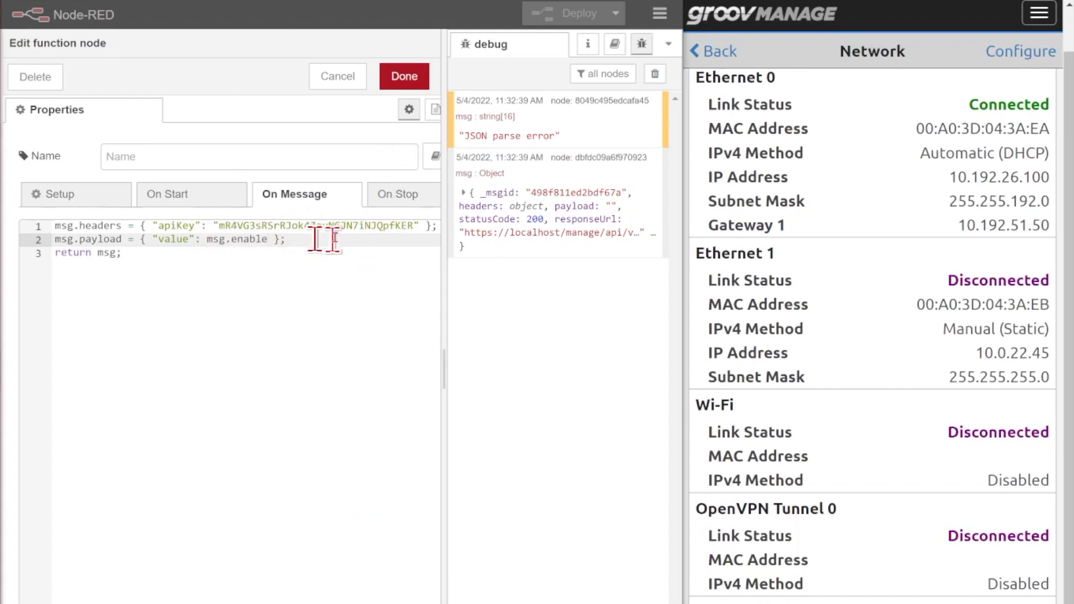
click(404, 78)
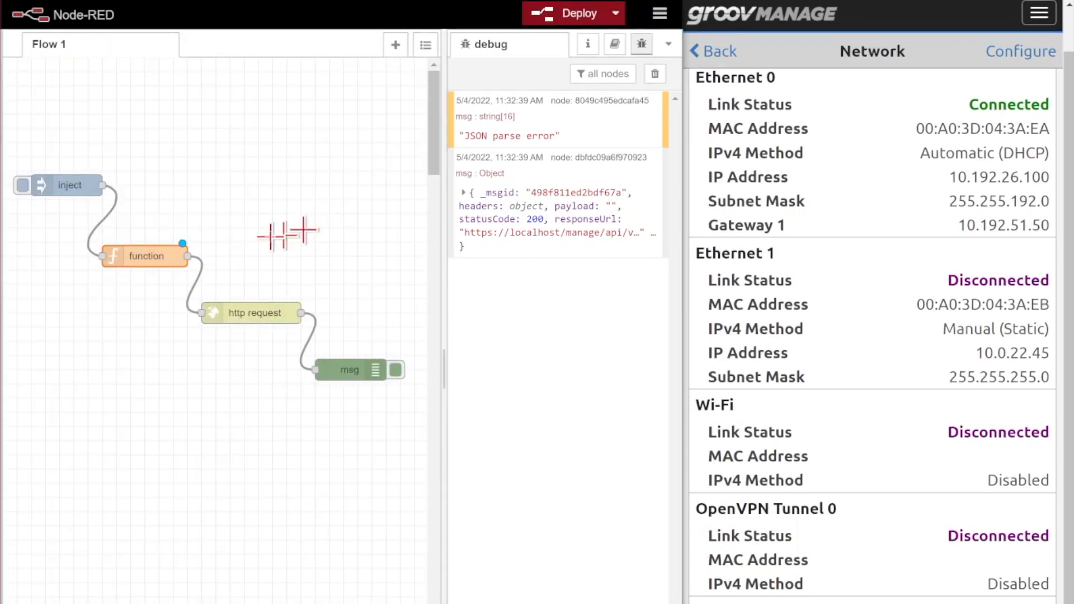
Add a boolean msg.enable property set to true to the inject node and name the node "true".
double_click(72, 185)
click(48, 587)
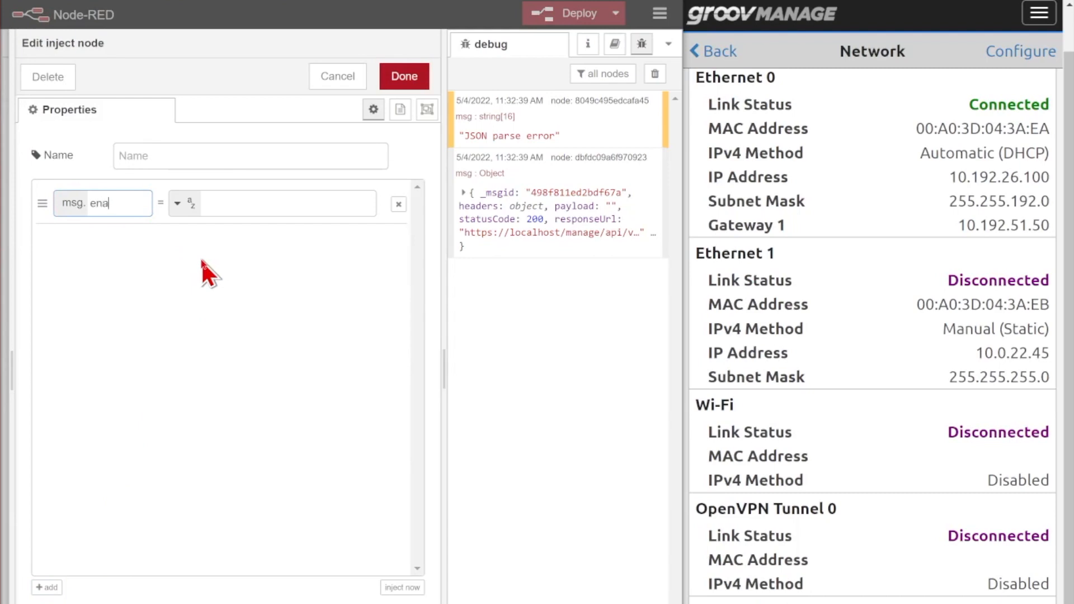
click(176, 203)
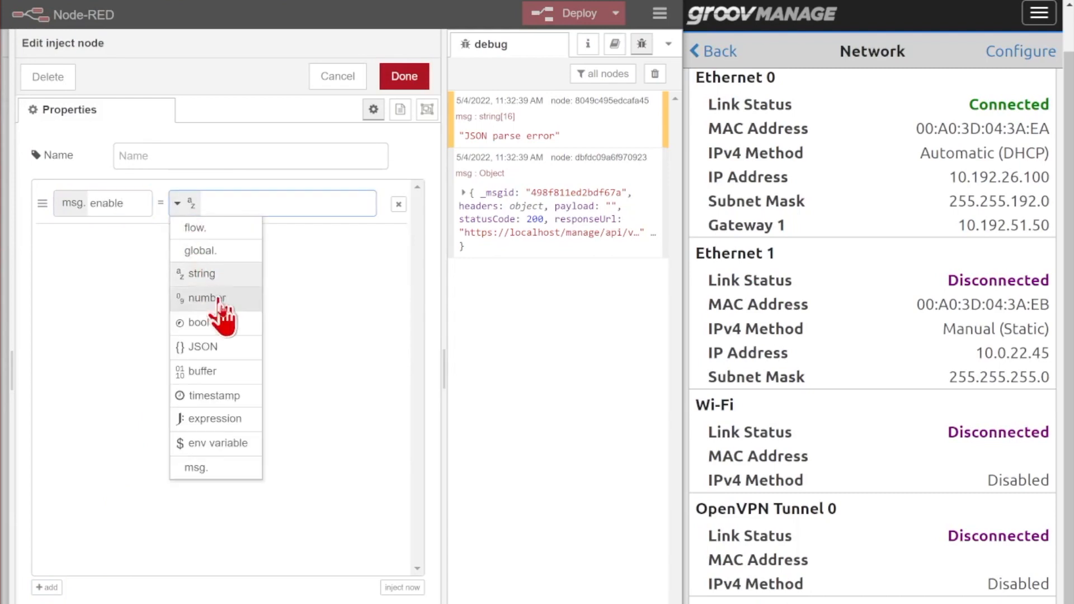
click(247, 330)
click(306, 168)
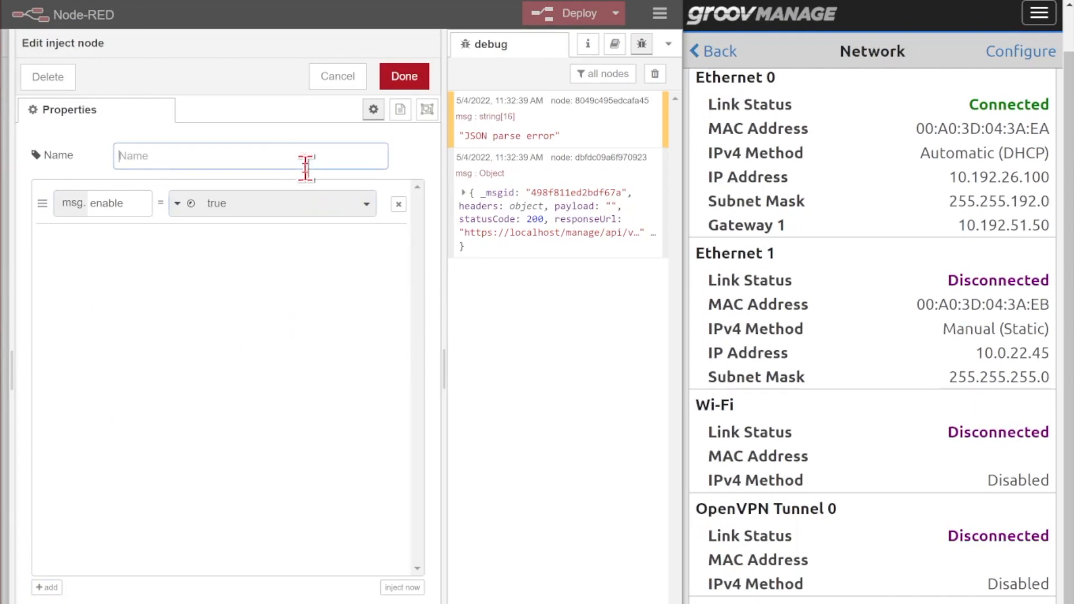
click(396, 80)
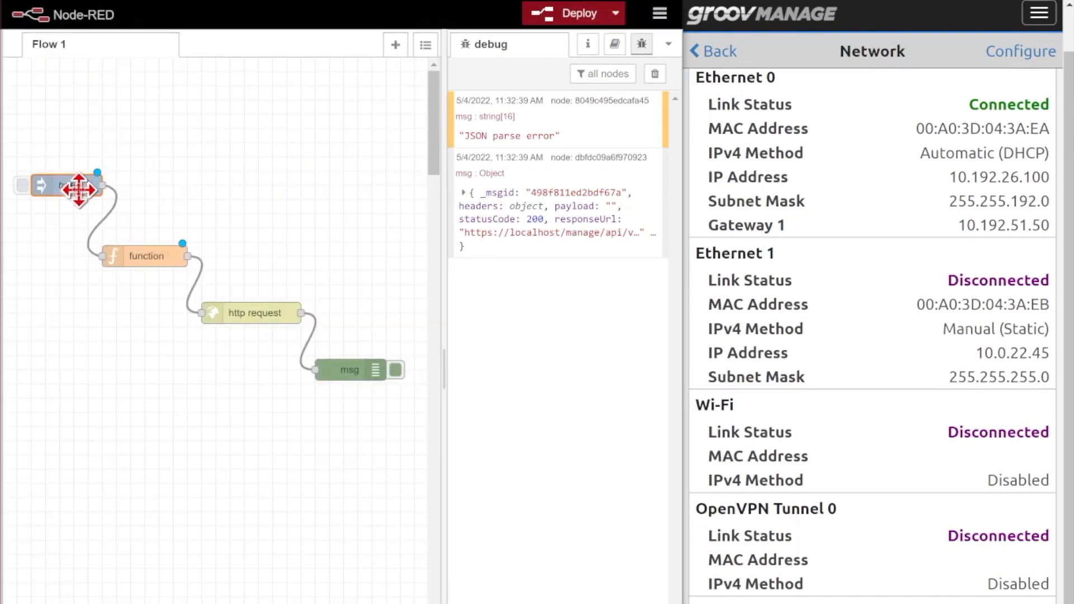
Duplicate the "true" inject node, wire the copy to the function node's input and align it below the original.
key(ctrl+c)
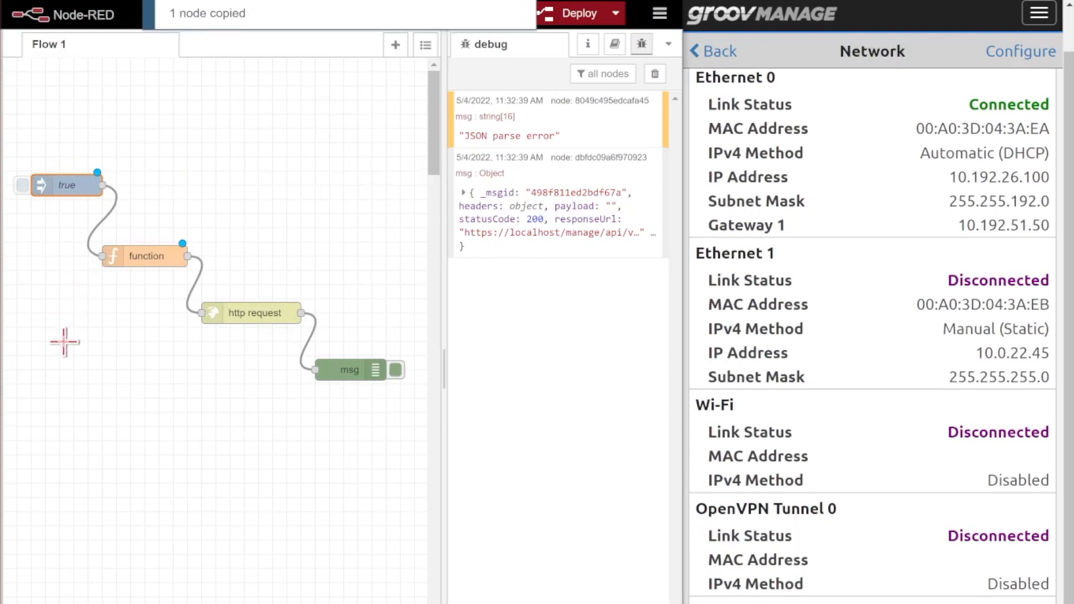
key(ctrl+v)
click(79, 321)
drag(89, 326, 104, 257)
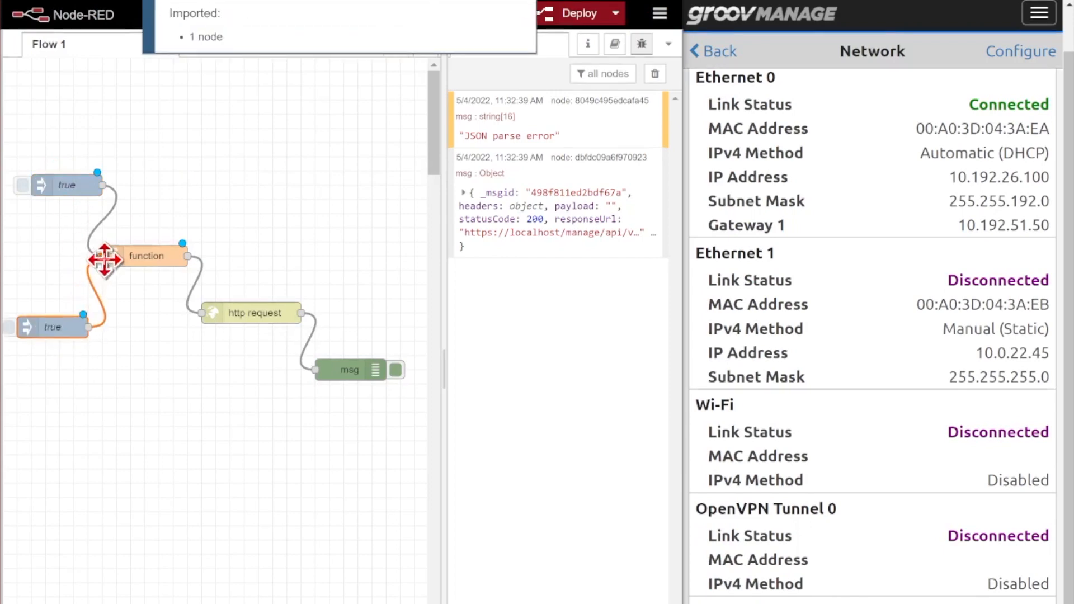
drag(64, 323, 78, 334)
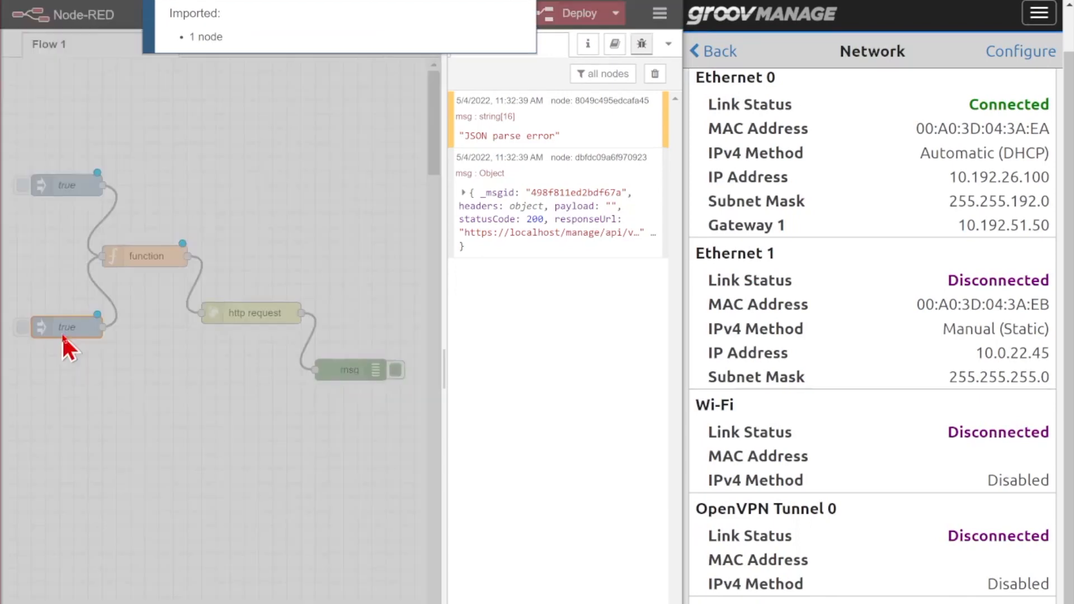
Rename the duplicated inject node "false", set its msg.enable property to false and save it.
double_click(64, 329)
click(212, 162)
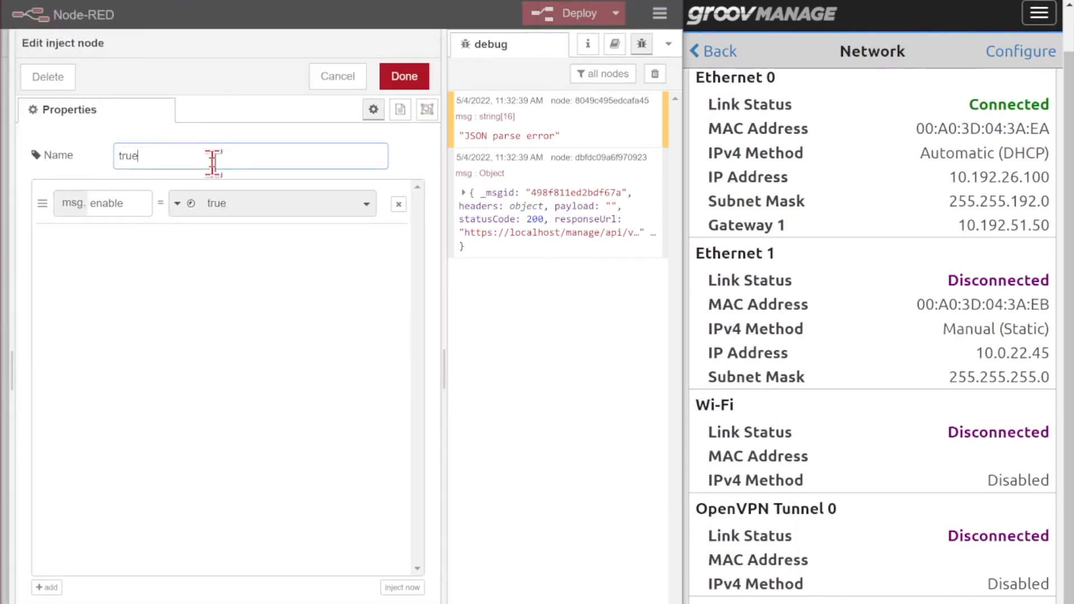
click(240, 206)
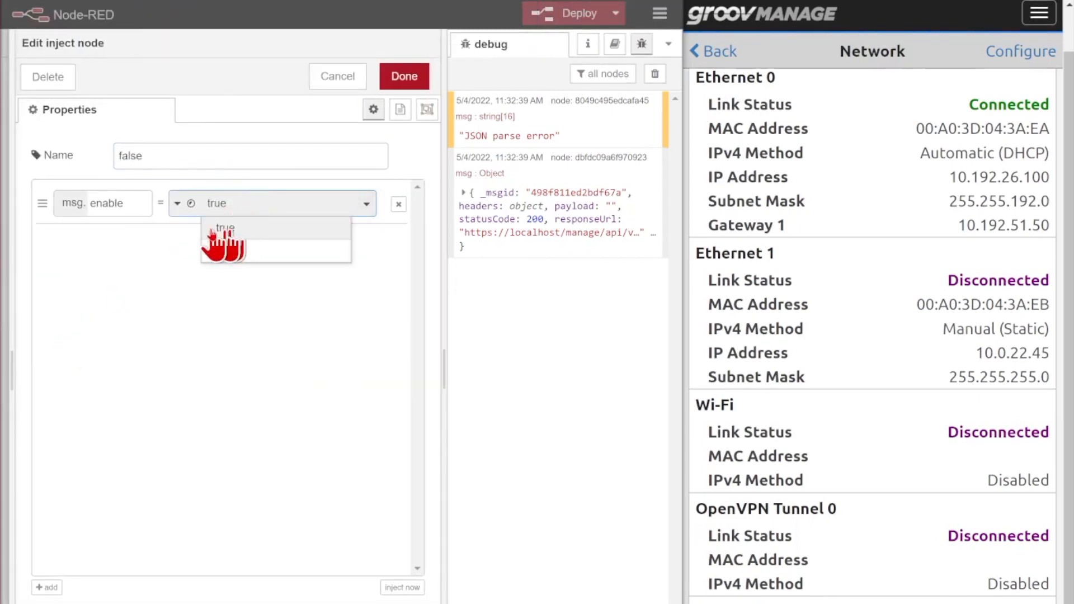
click(246, 251)
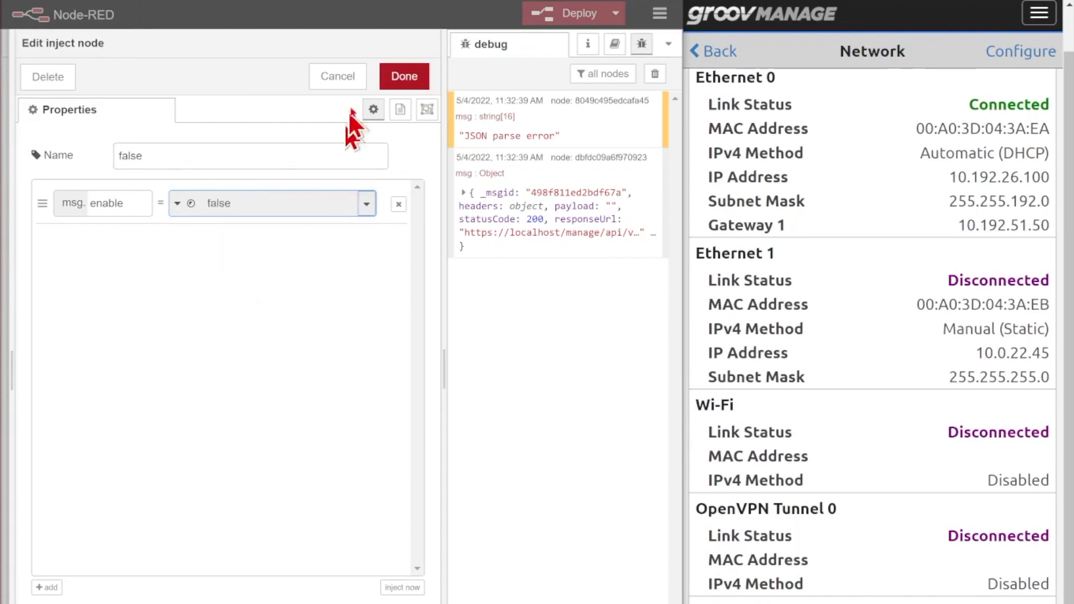
click(403, 76)
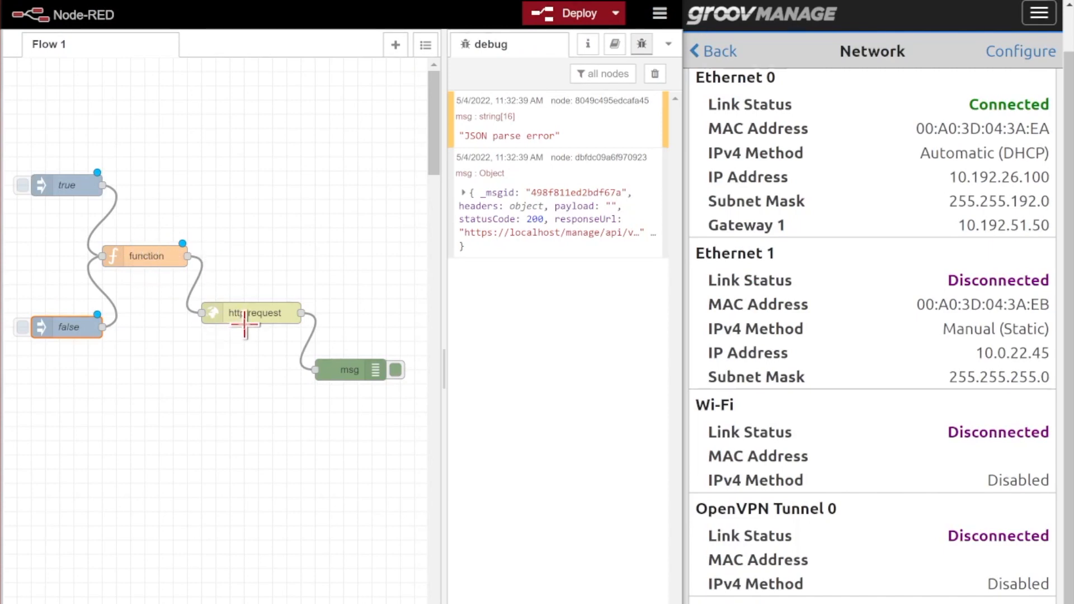
Duplicate the msg debug node twice, placing one copy level with the "true" inject node and the other level with the function node.
click(340, 367)
key(ctrl+c)
key(ctrl+v)
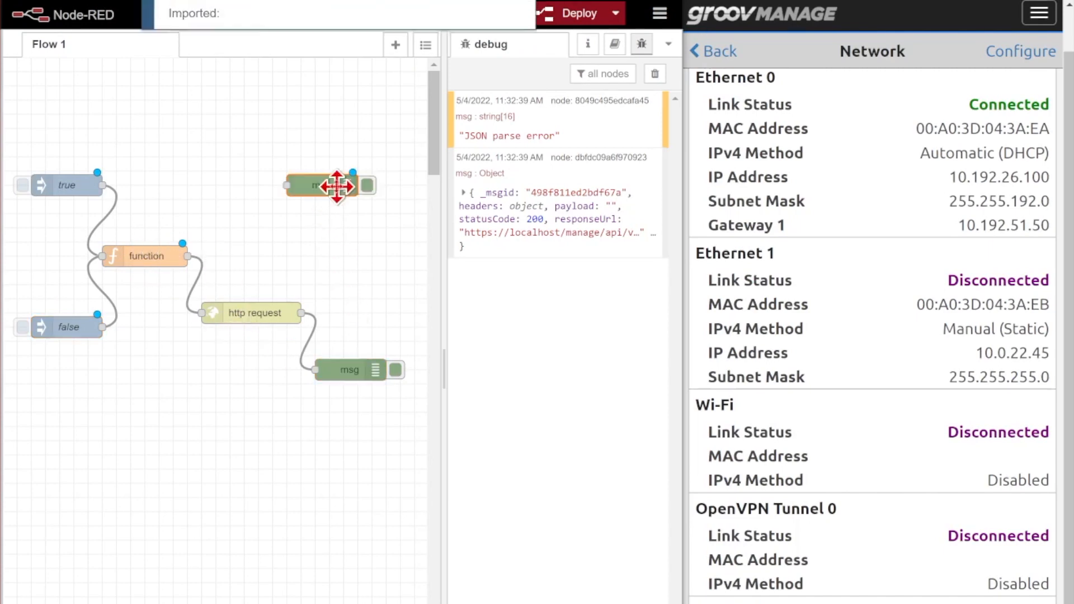
click(334, 180)
key(ctrl+v)
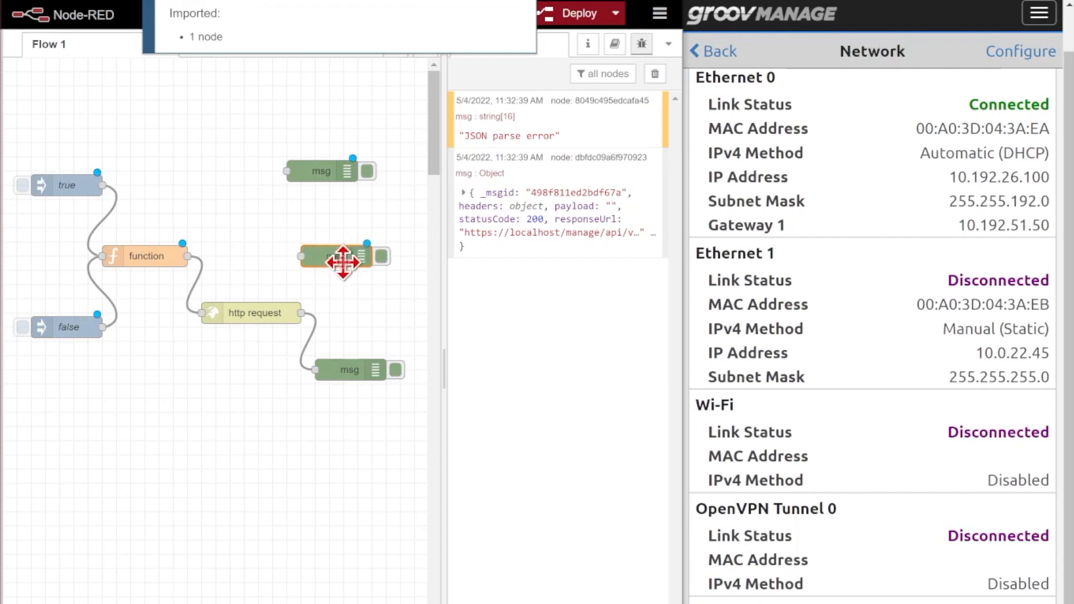
click(332, 259)
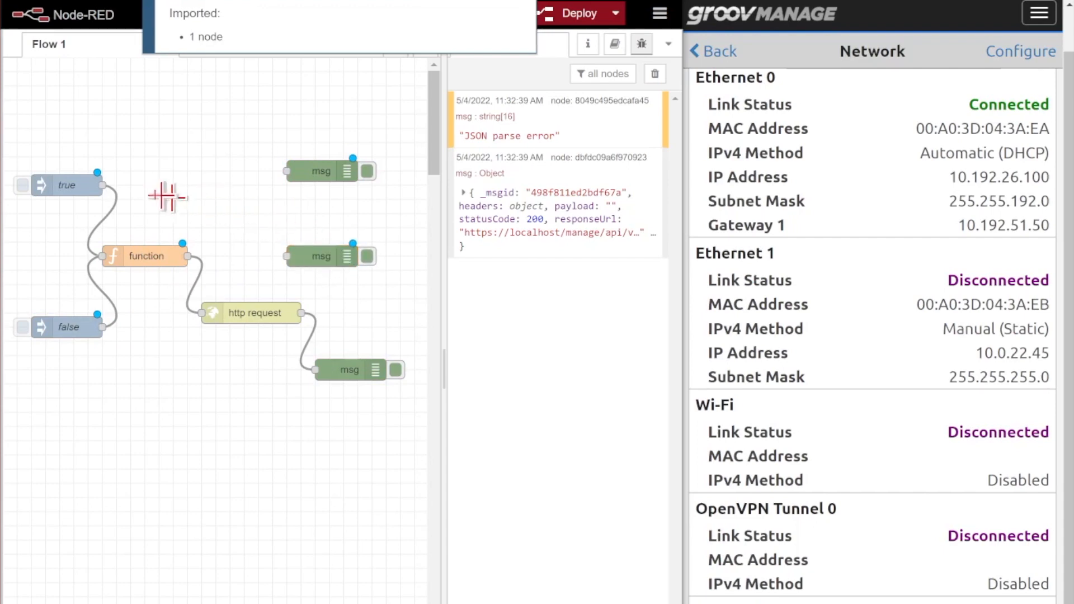
Wire both inject nodes to the upper debug node and the function node's output to the middle debug node.
mouse_move(103, 187)
mouse_down()
mouse_move(311, 179)
mouse_move(287, 171)
mouse_move(317, 186)
mouse_up()
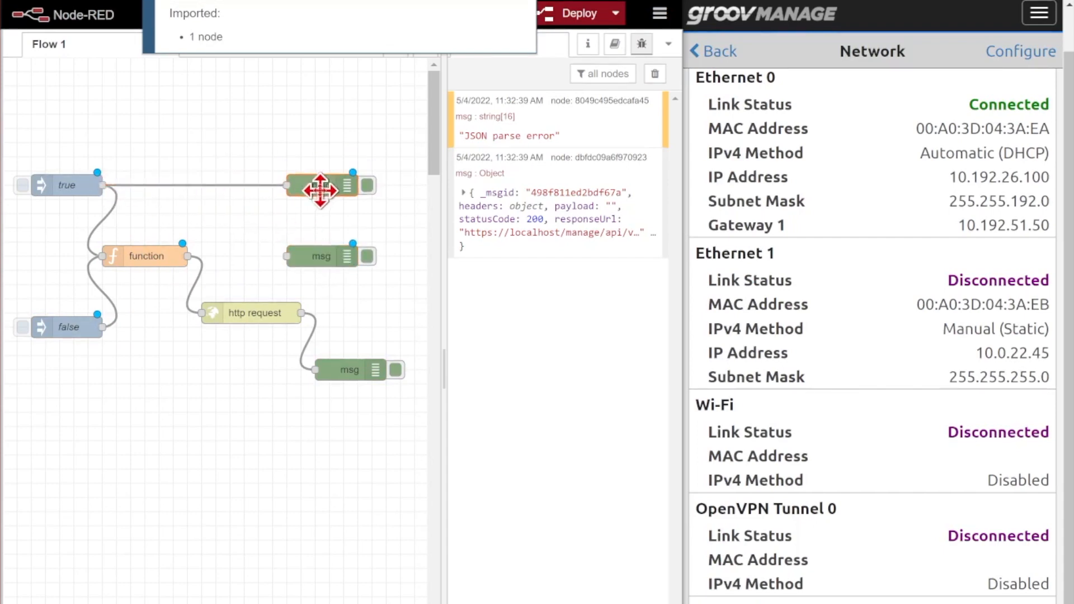
drag(102, 327, 252, 190)
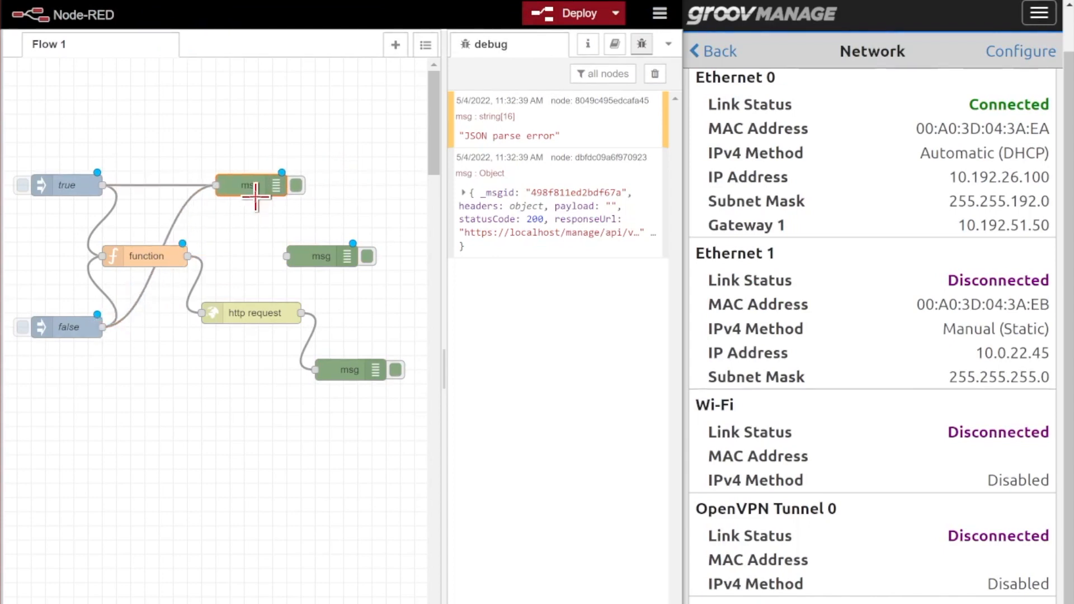
drag(186, 257, 307, 255)
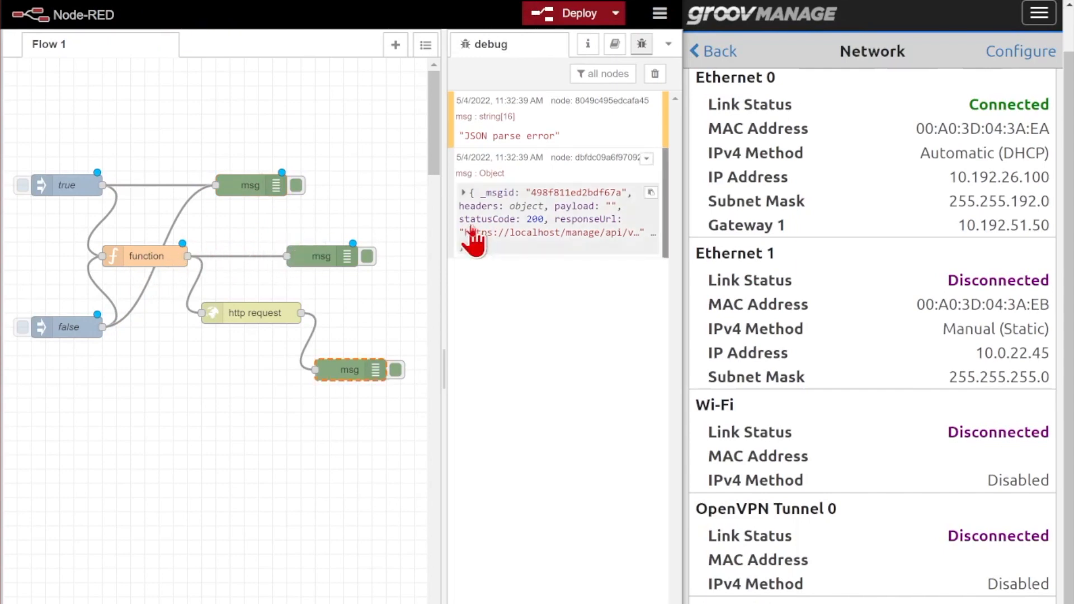
Clear the debug log, deploy the flow and trigger the "true" inject node to enable OpenVPN.
click(654, 73)
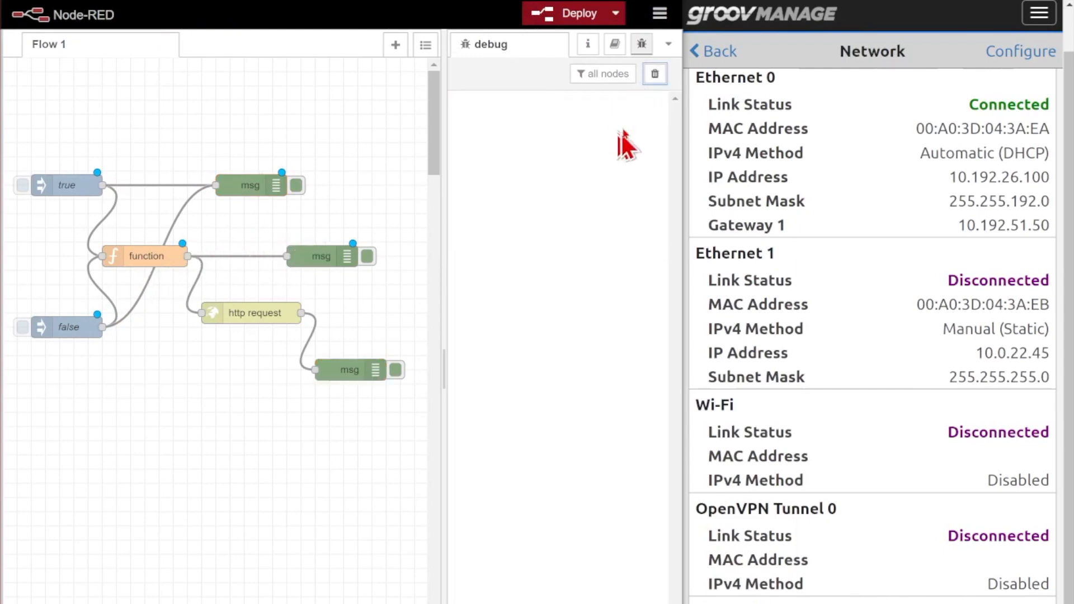
click(572, 22)
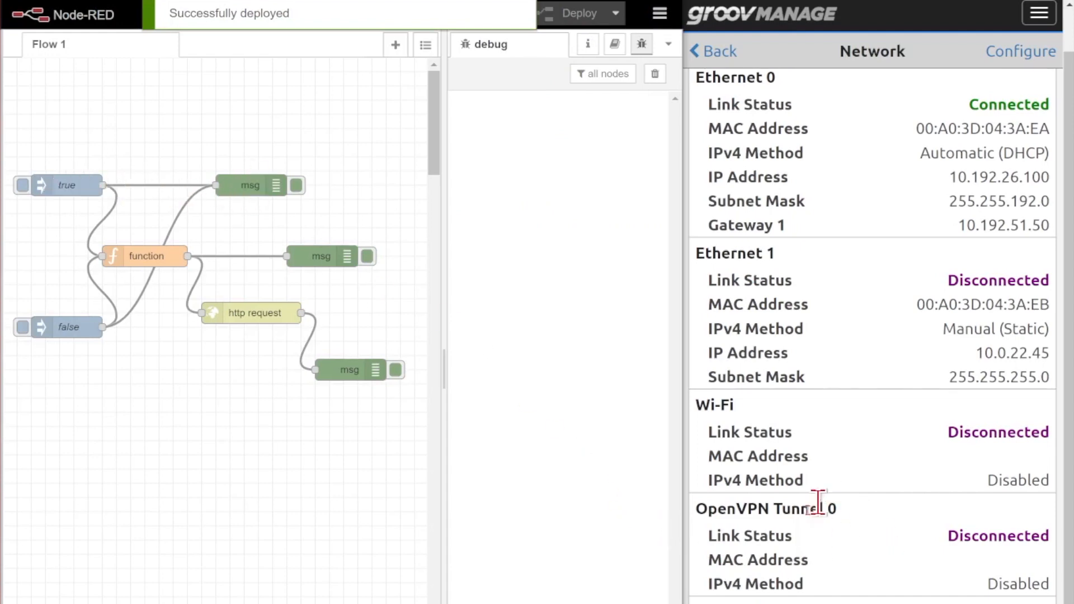
click(22, 185)
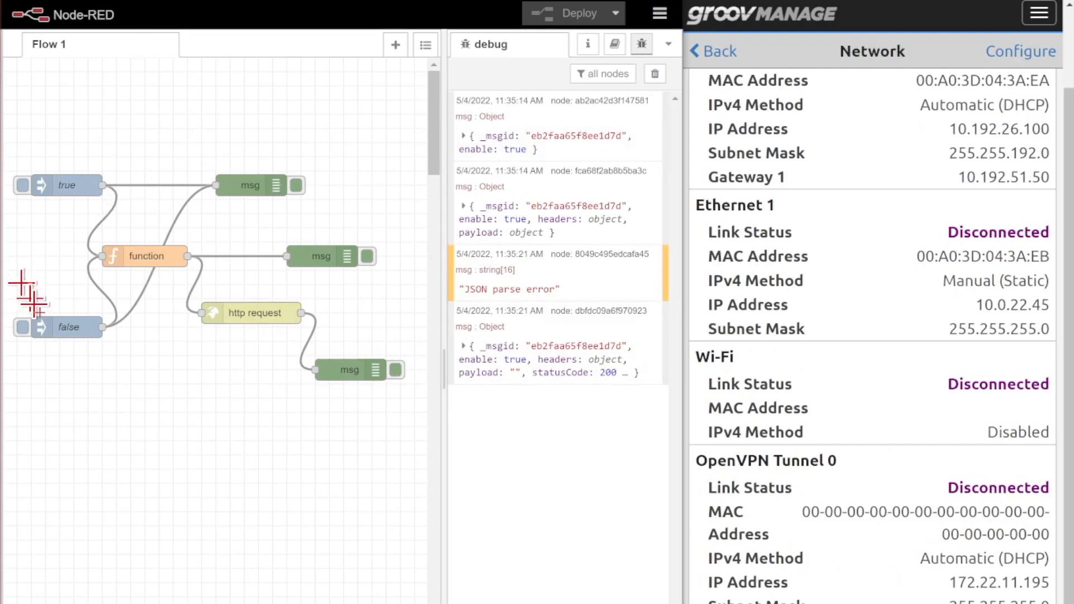
Examine the enable and payload values in the debug messages against msg.enable in the function node's code.
click(463, 136)
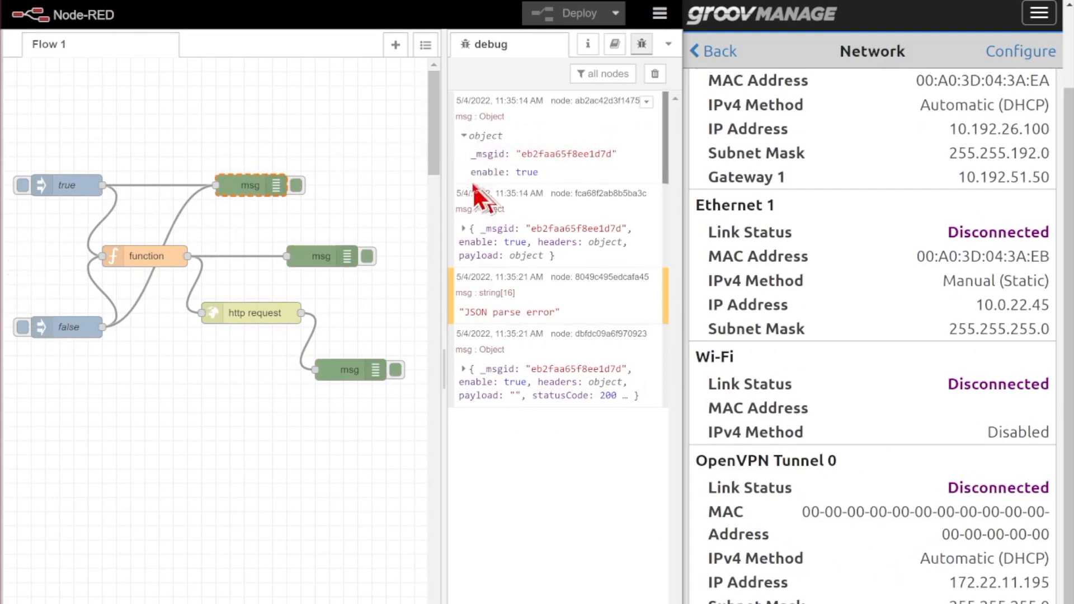
click(464, 228)
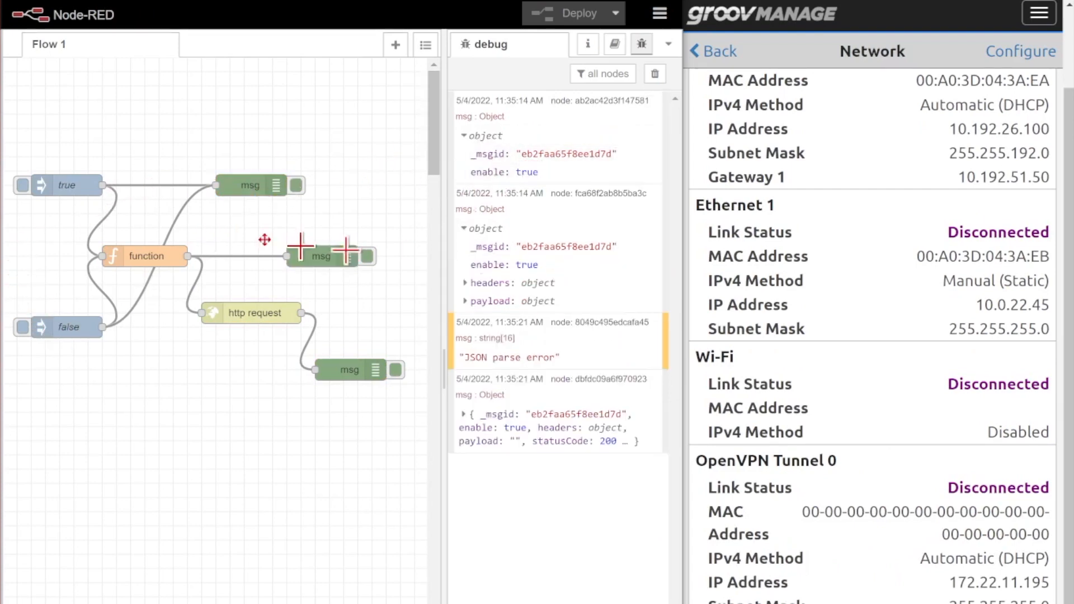
double_click(146, 256)
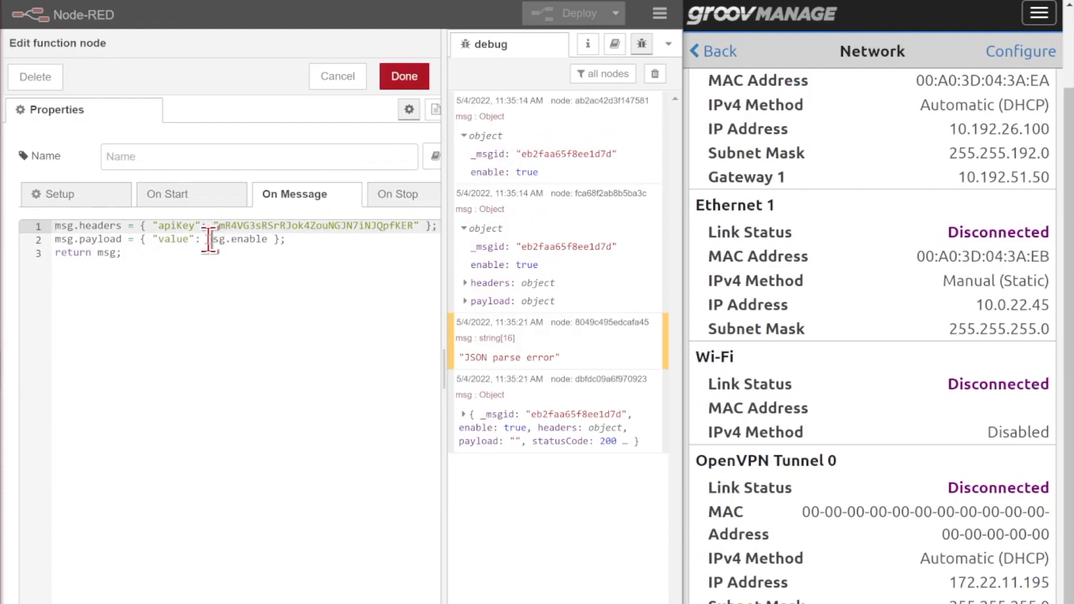
drag(208, 240, 270, 240)
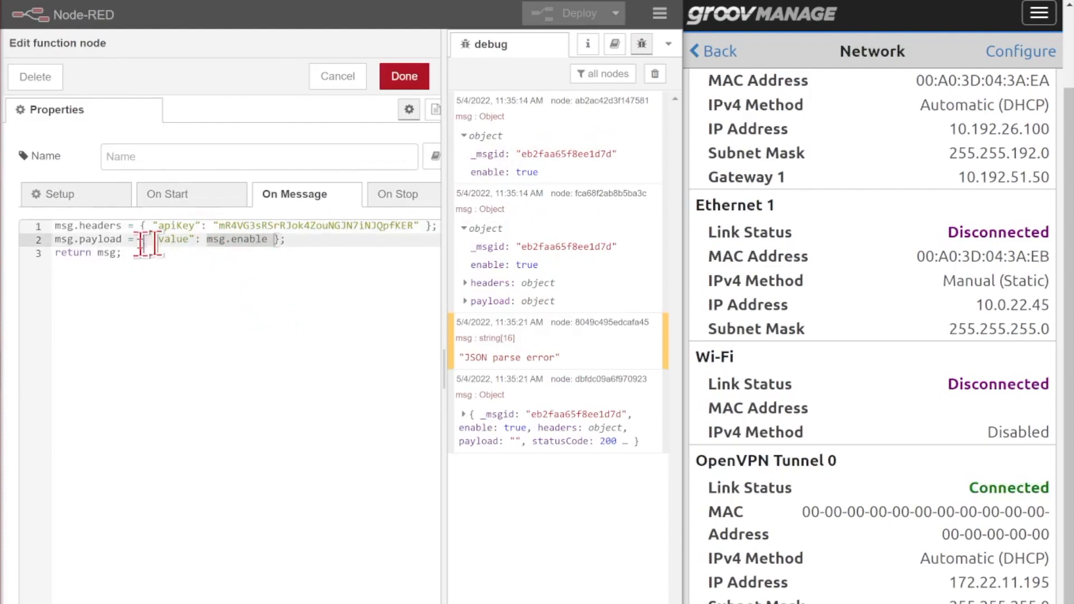
click(510, 303)
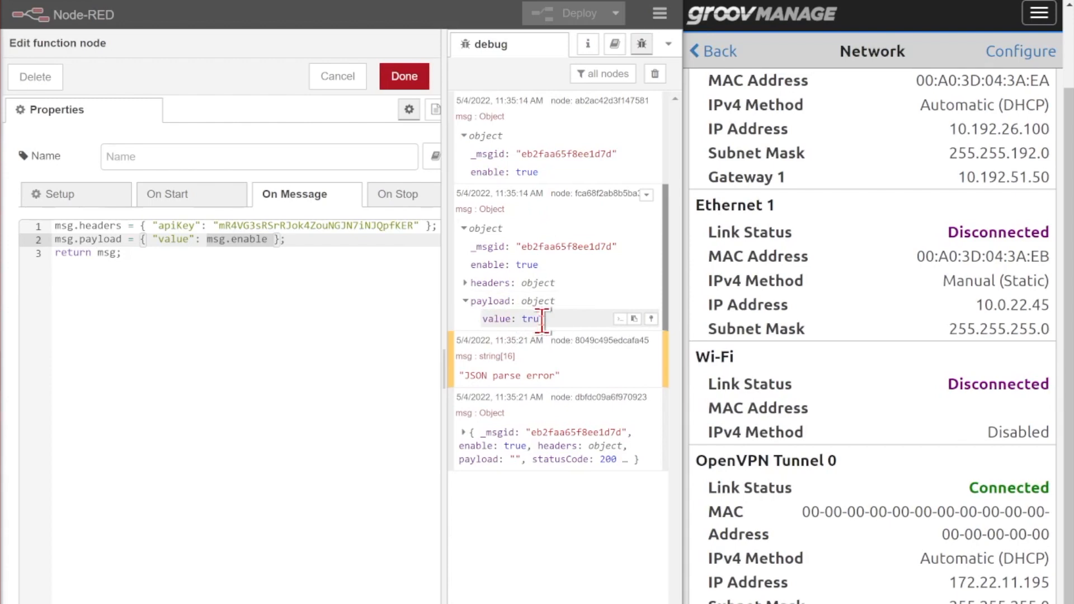
click(419, 76)
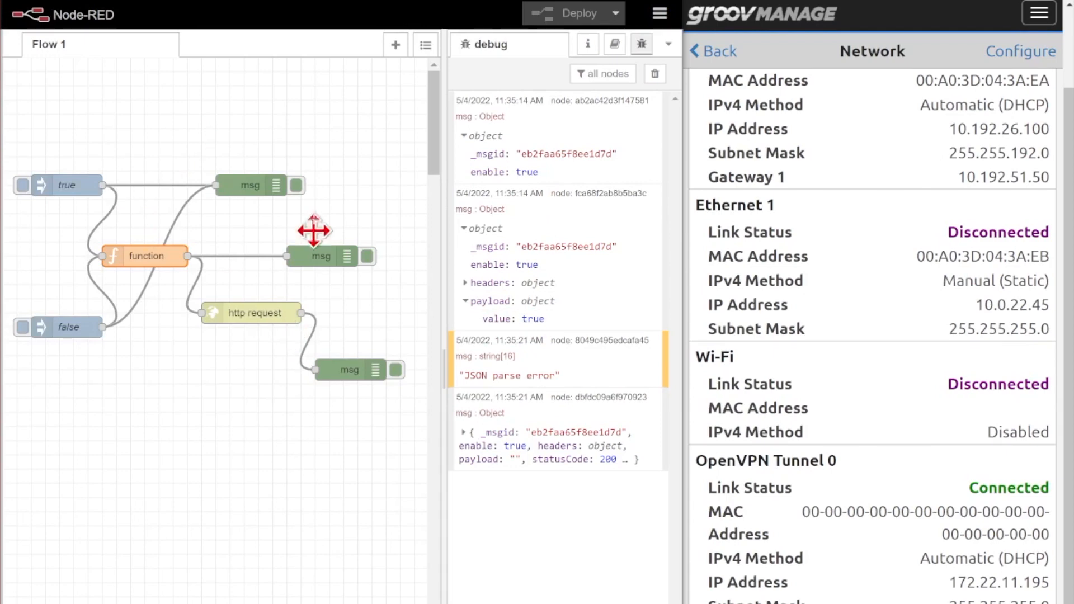
Compare the OpenVPN enable endpoint's request body in Swagger UI with the msg.payload line in the Node-RED function node.
key(alt+Tab)
drag(150, 413, 34, 412)
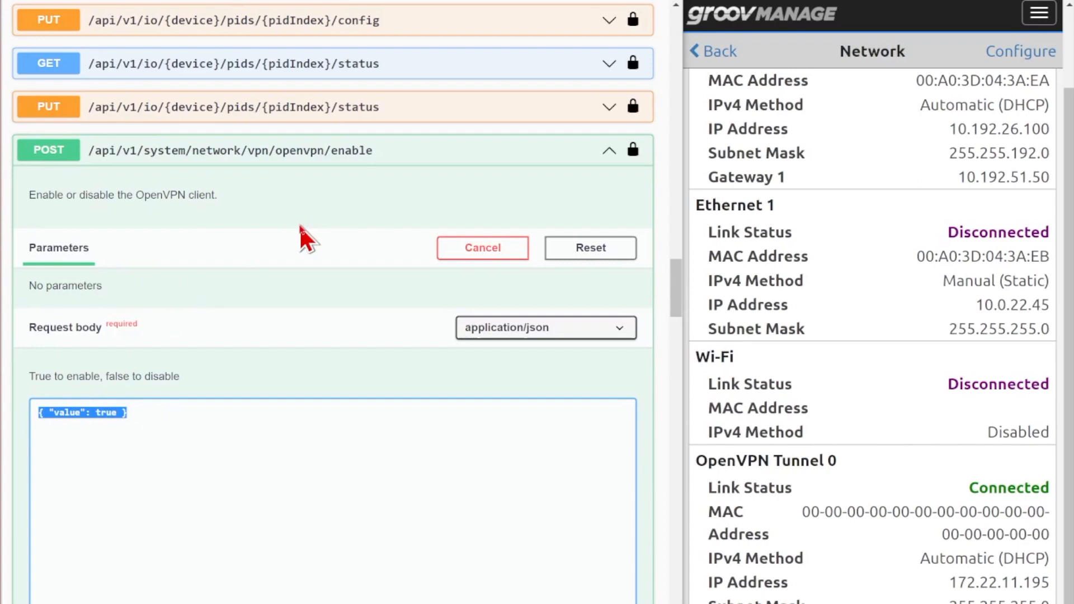
key(alt+Tab)
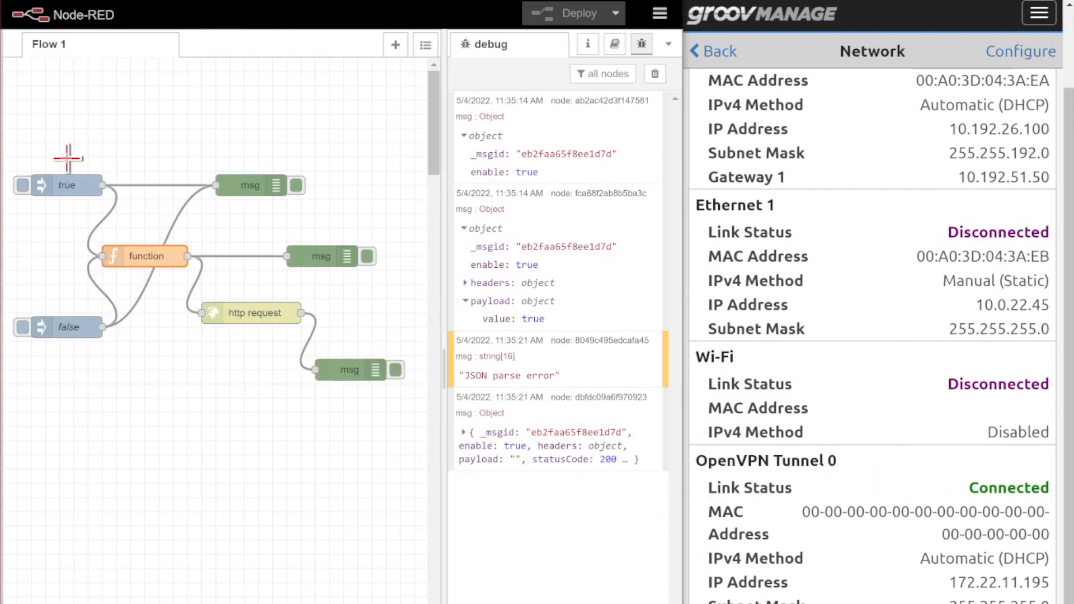
double_click(146, 261)
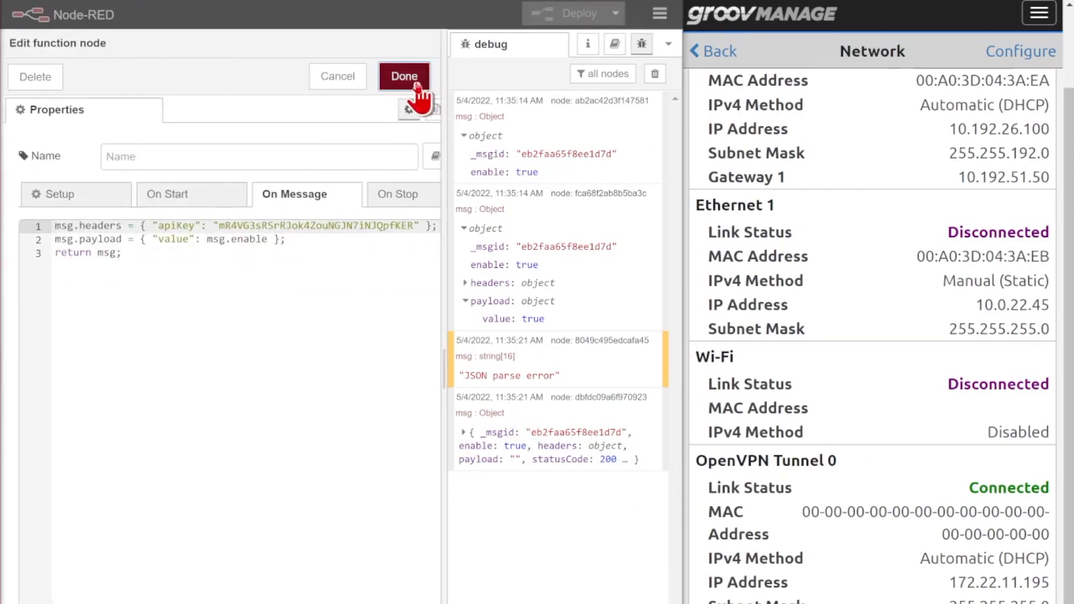
click(396, 78)
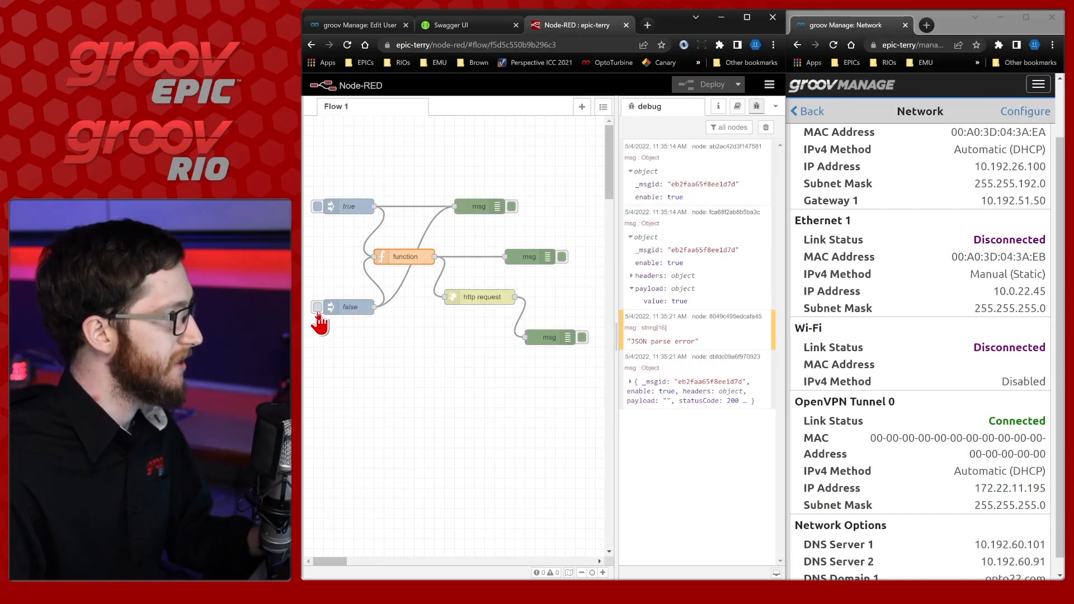
Trigger the "false" inject node to disable OpenVPN, and switch to the OpenVPN enable endpoint in Swagger UI.
click(317, 308)
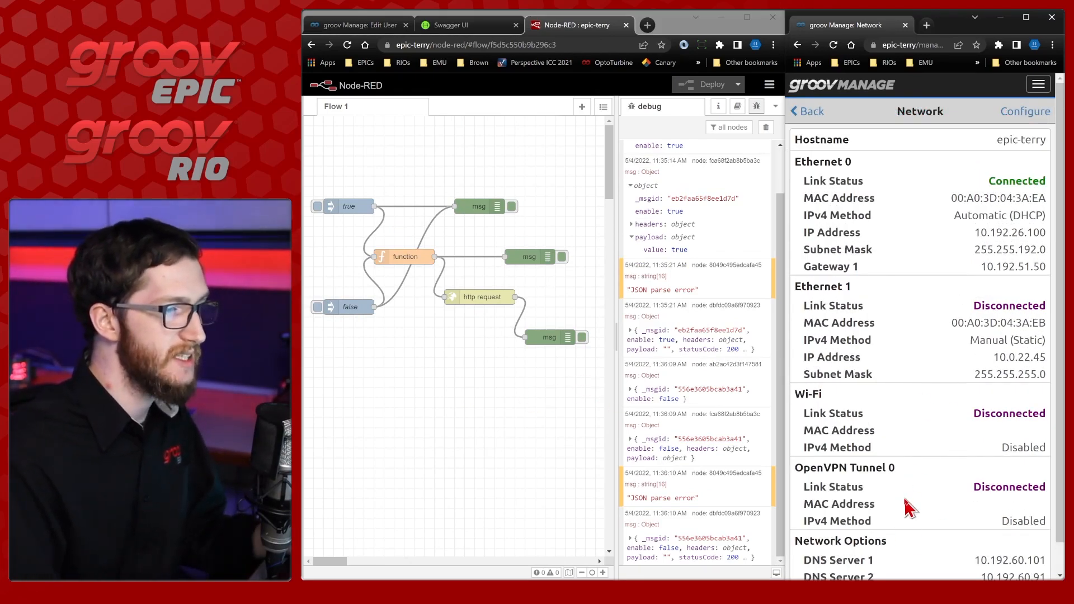
click(442, 26)
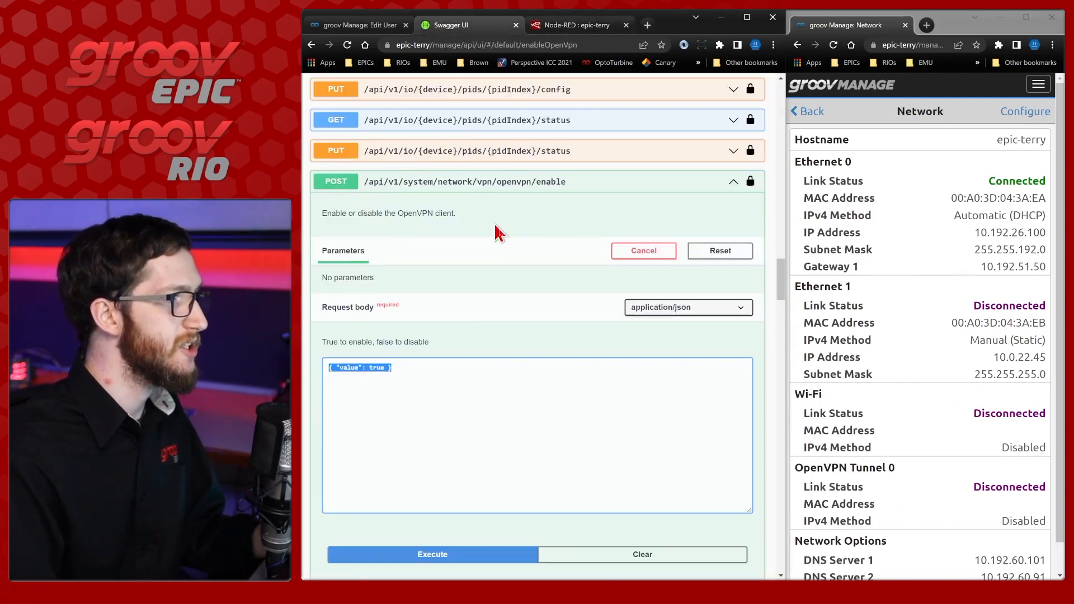